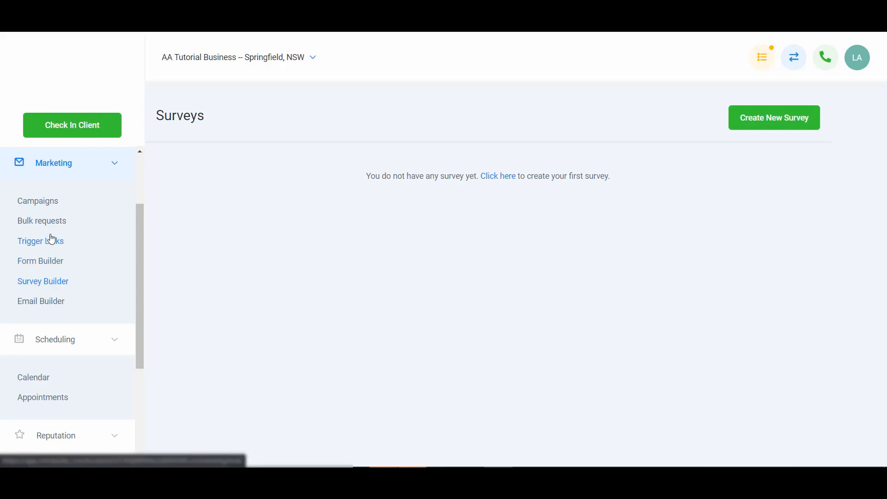
# - Create a new survey from the Surveys page under Marketing
pyautogui.scroll(2, 53, 238)
pyautogui.click(62, 221)
pyautogui.click(63, 221)
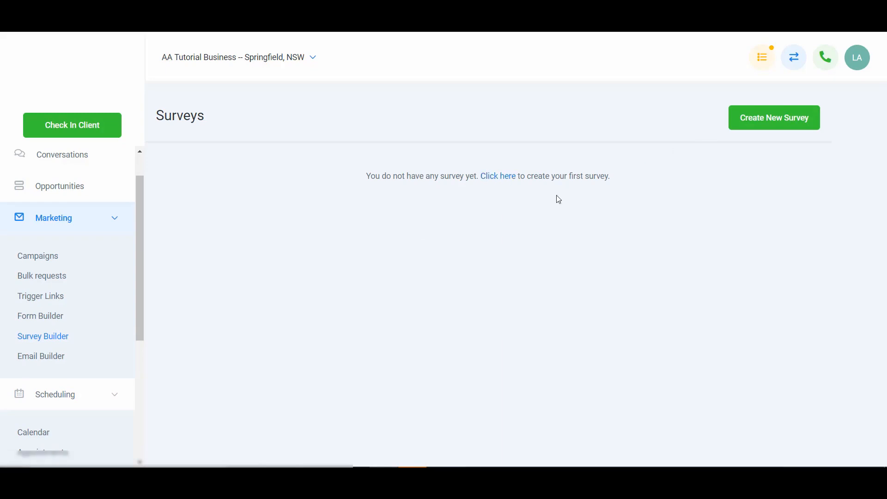
pyautogui.click(502, 179)
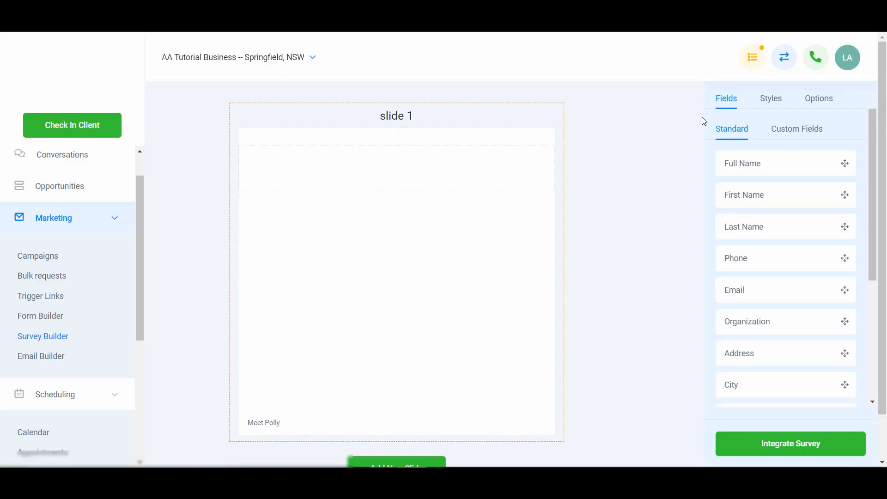
# - Rename the survey from 'Survey 1' to 'Tutorial Survey' in its Options
pyautogui.click(806, 99)
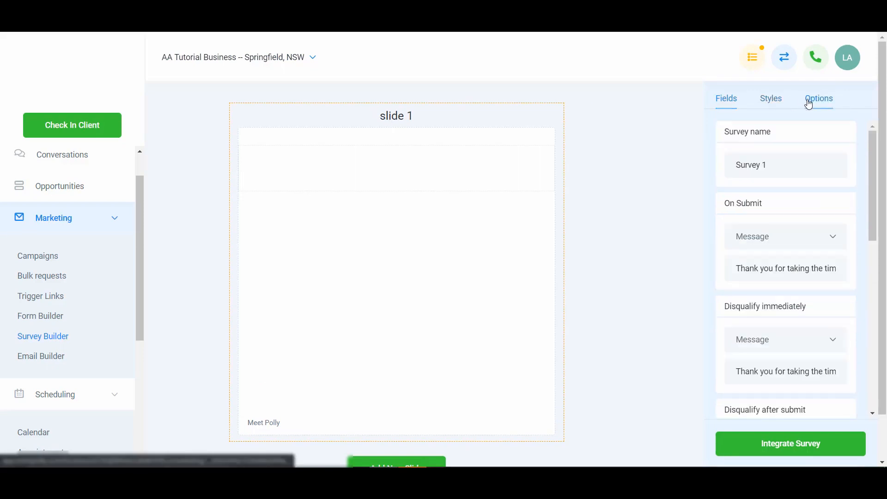
pyautogui.tripleClick(772, 166)
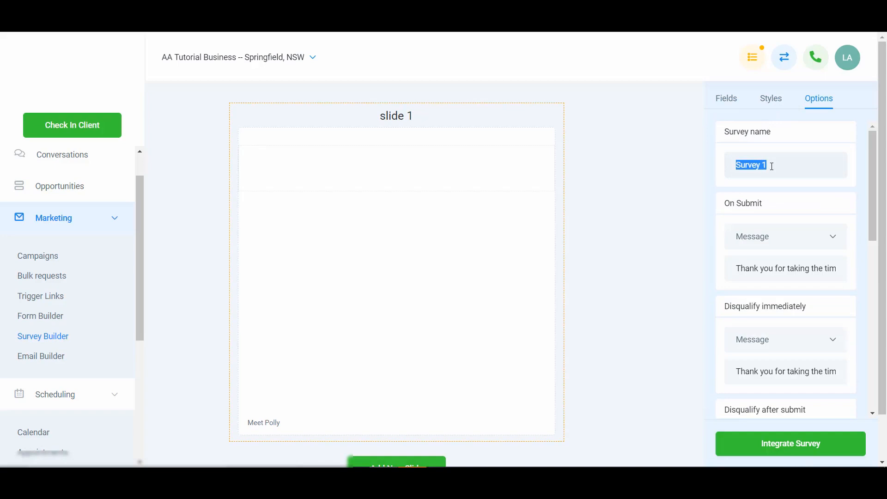
pyautogui.write('Tutorial Survey')
# - Reopen Tutorial Survey and switch Agency Branding off in its Styles settings
pyautogui.click(55, 342)
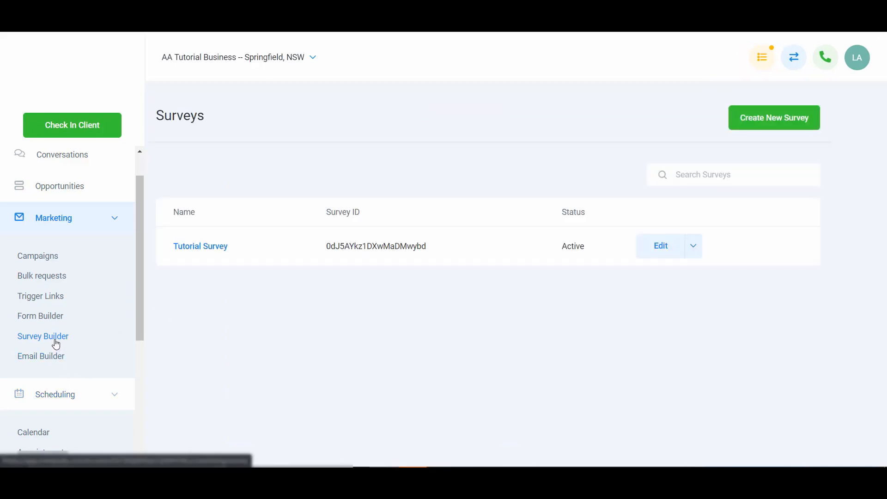
pyautogui.click(222, 249)
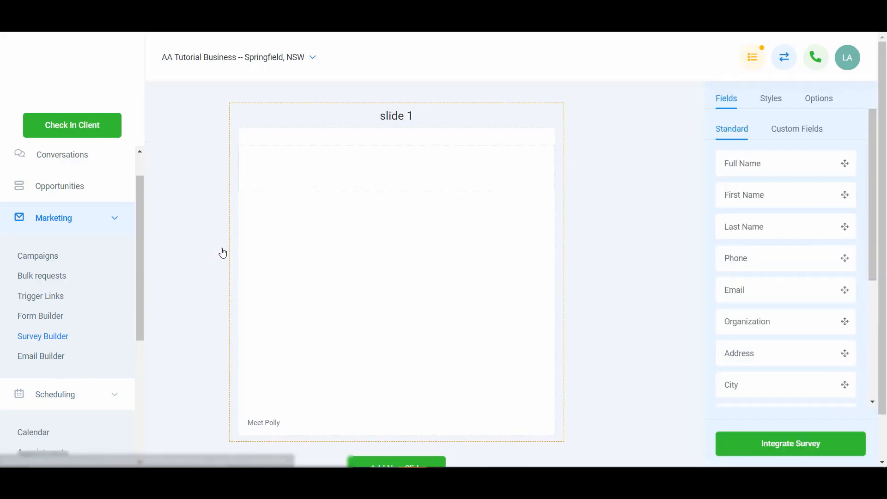
pyautogui.click(771, 99)
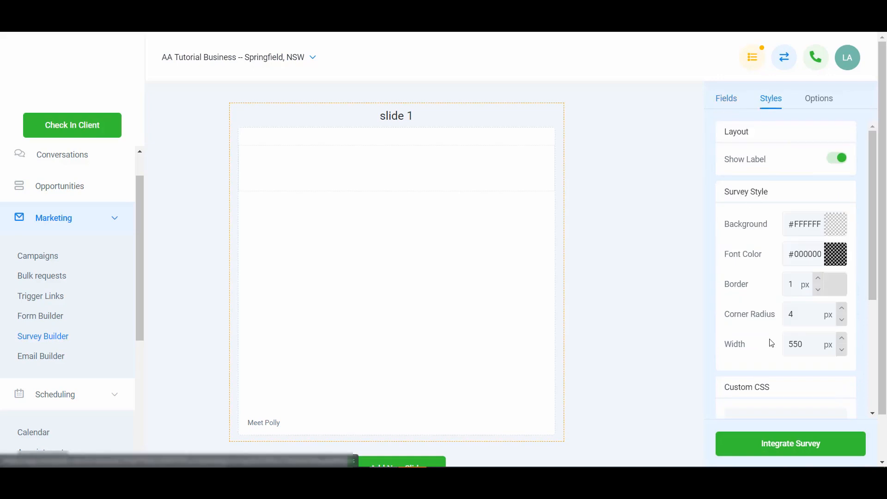
pyautogui.scroll(-4, 770, 342)
pyautogui.click(835, 333)
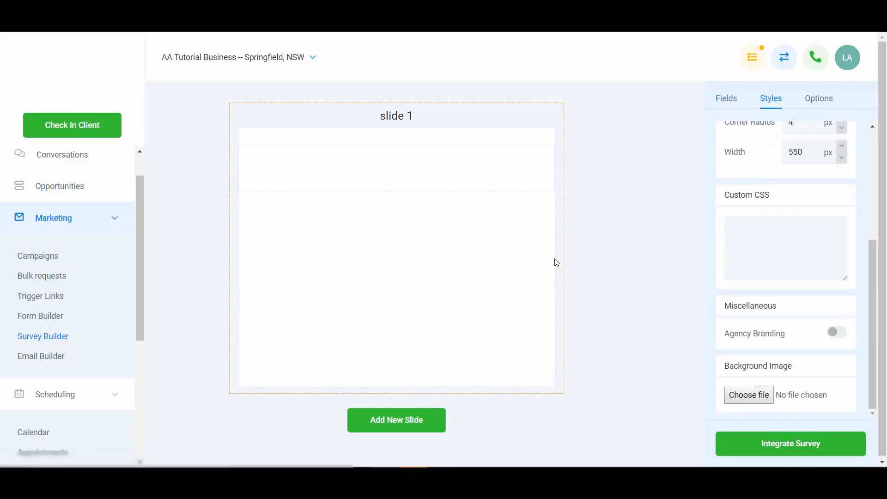
pyautogui.scroll(5, 755, 288)
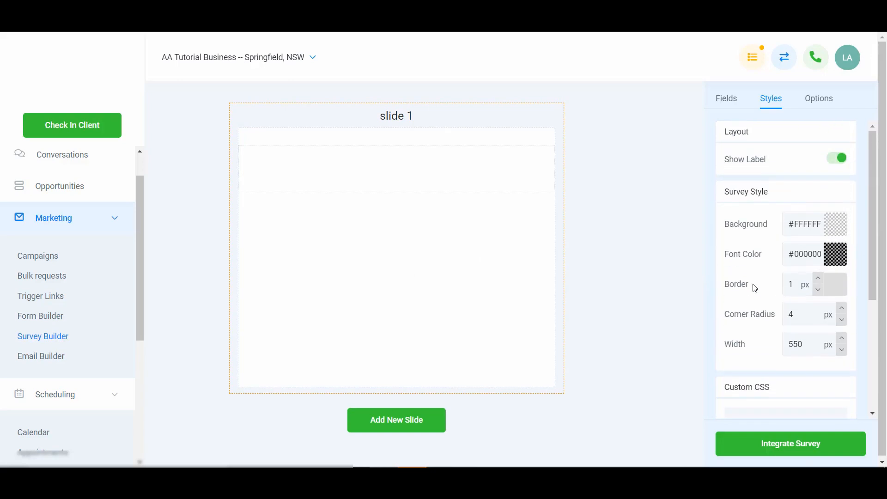
pyautogui.click(728, 98)
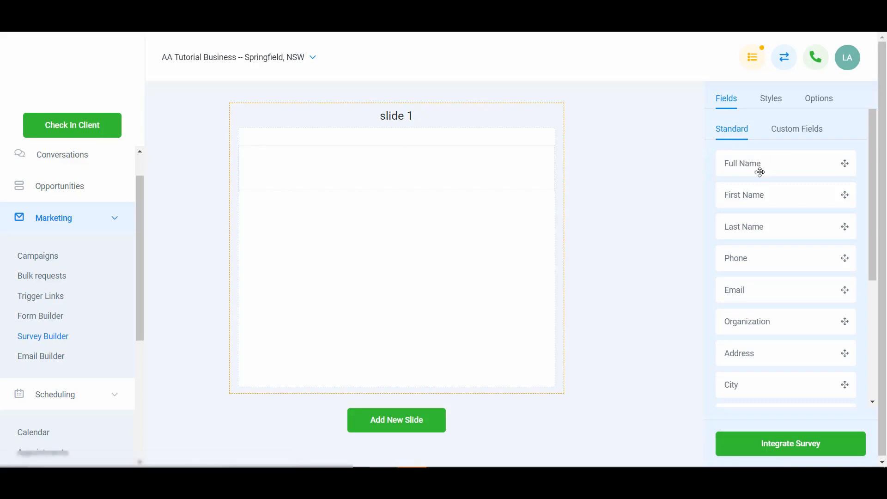
# - Add a Text custom field 'What is your #1 challenge?' with placeholder 'Please type your answer here'
pyautogui.scroll(-5, 754, 257)
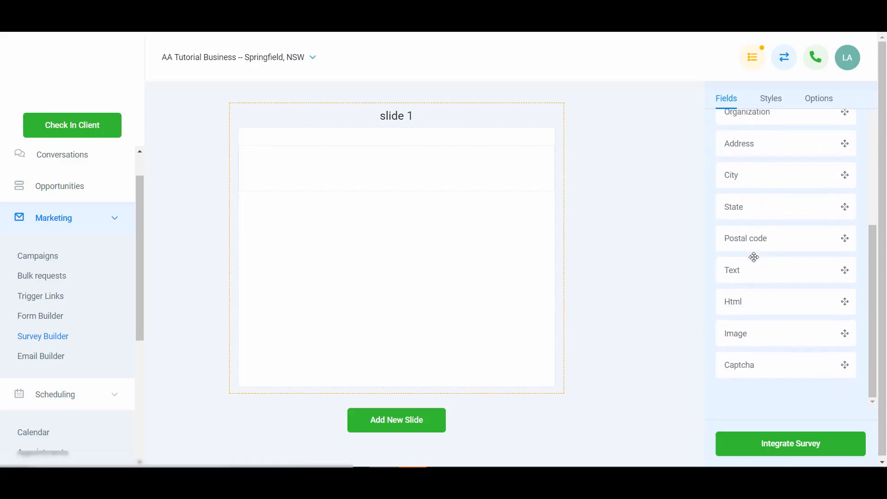
pyautogui.scroll(5, 753, 257)
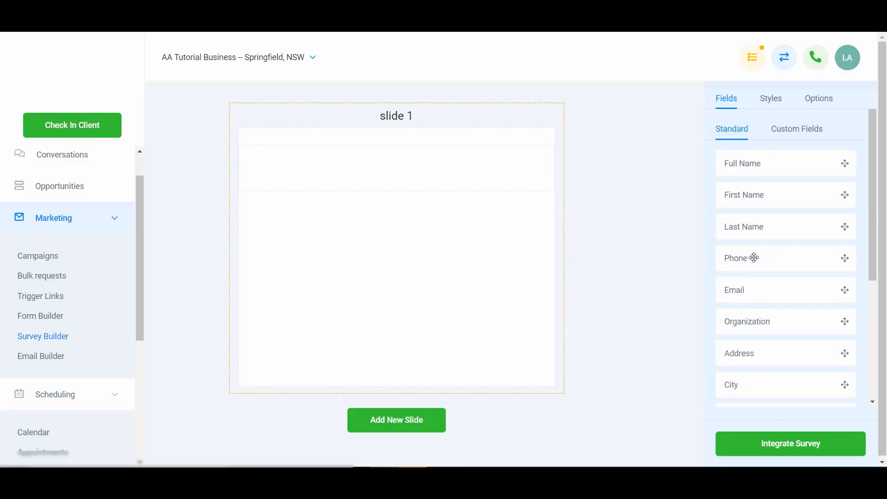
pyautogui.click(788, 133)
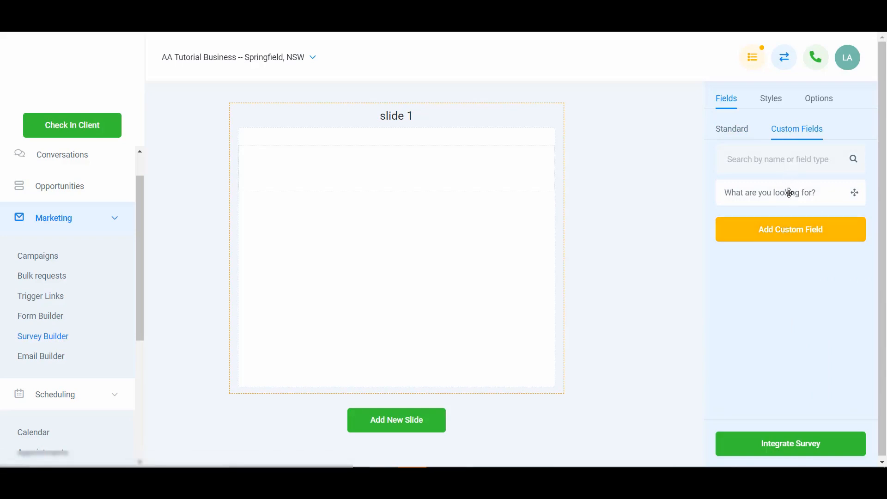
pyautogui.click(794, 234)
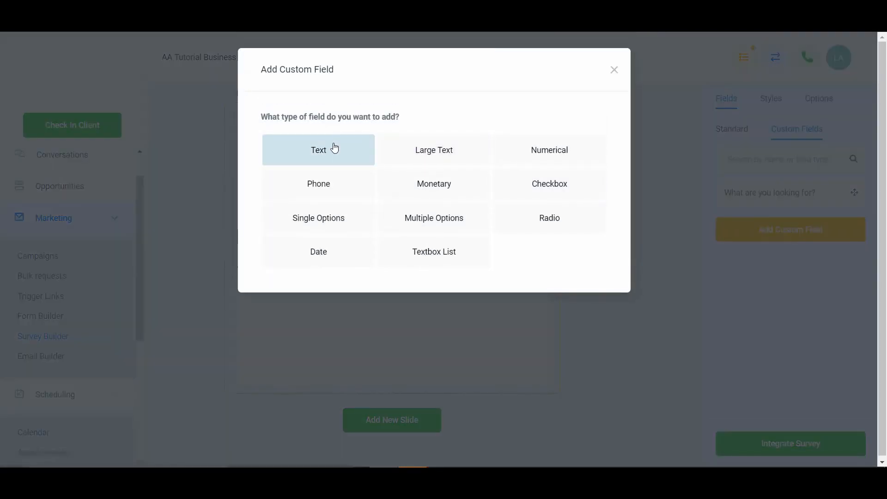
pyautogui.click(335, 152)
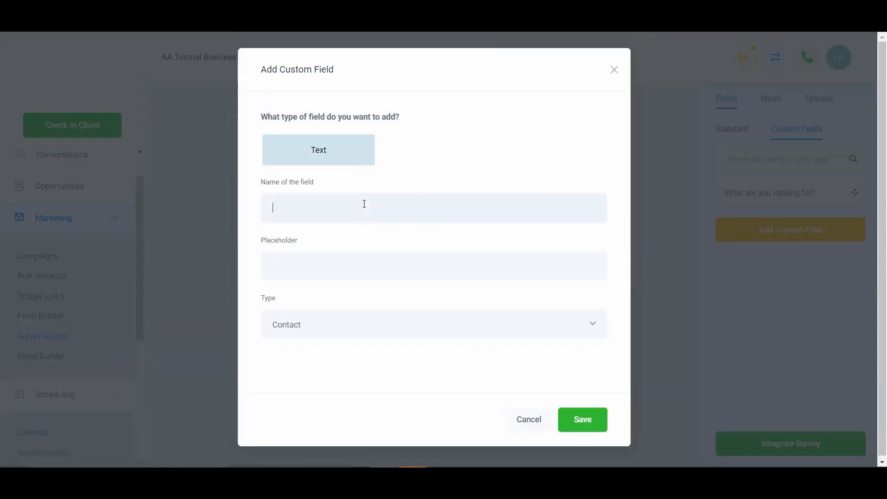
pyautogui.write('What is your #1 challenge?')
pyautogui.click(372, 265)
pyautogui.write('Pleas')
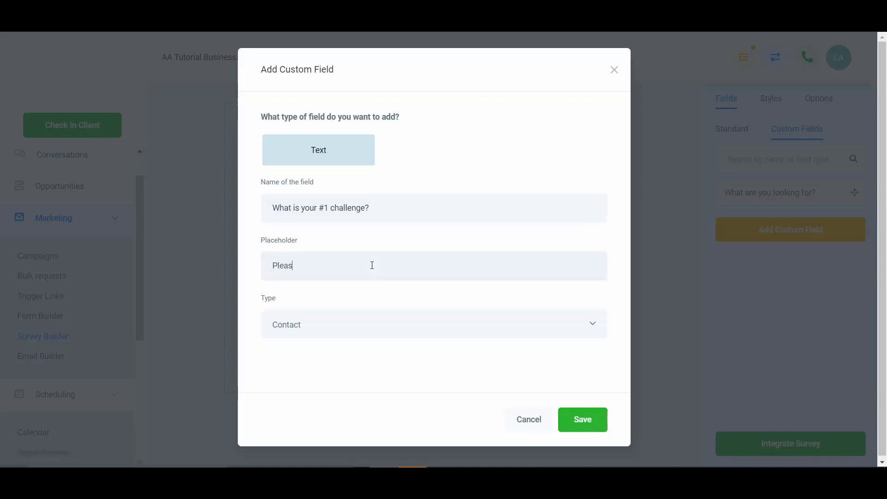
pyautogui.write('e type your answer here')
pyautogui.click(576, 421)
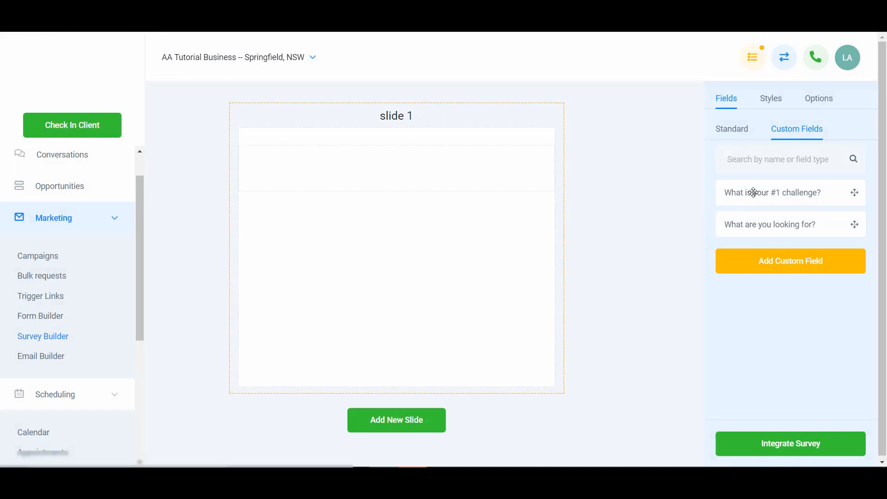
# - Drag the challenge question onto slide 1, remove 'What are you looking for?', and add Slide 2
pyautogui.moveTo(780, 194); pyautogui.dragTo(409, 178)
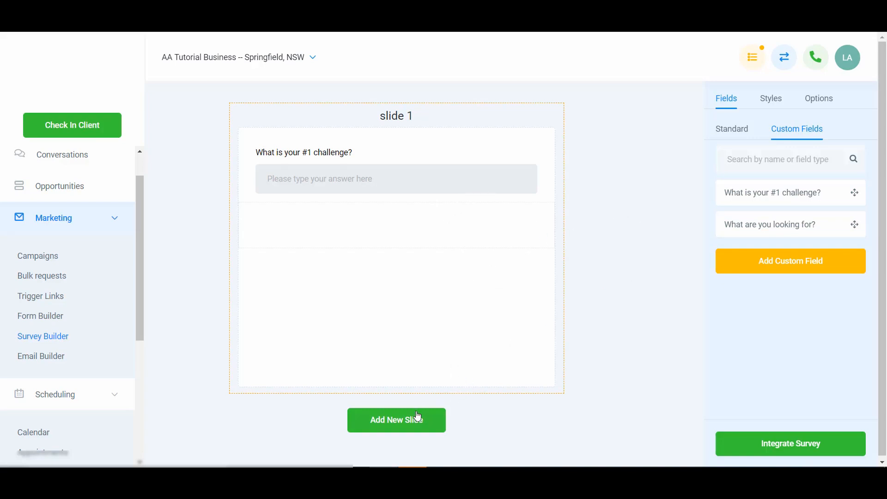
pyautogui.moveTo(756, 226); pyautogui.dragTo(444, 224)
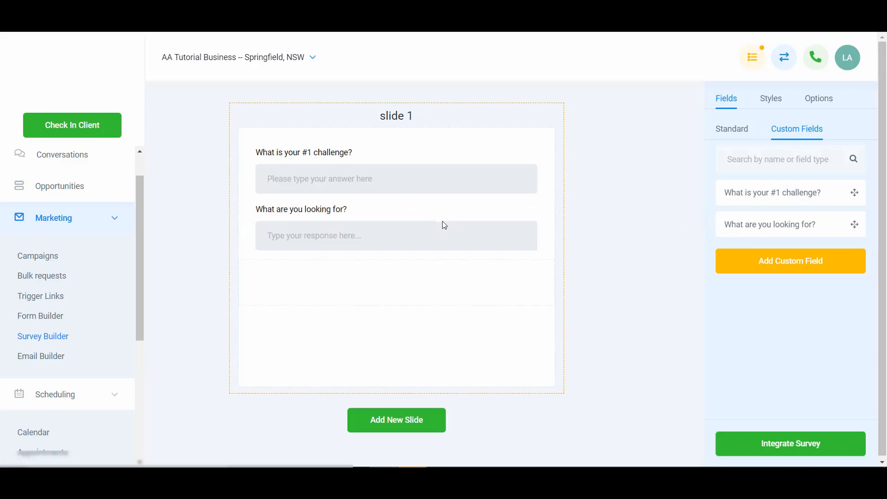
pyautogui.click(468, 238)
pyautogui.click(536, 212)
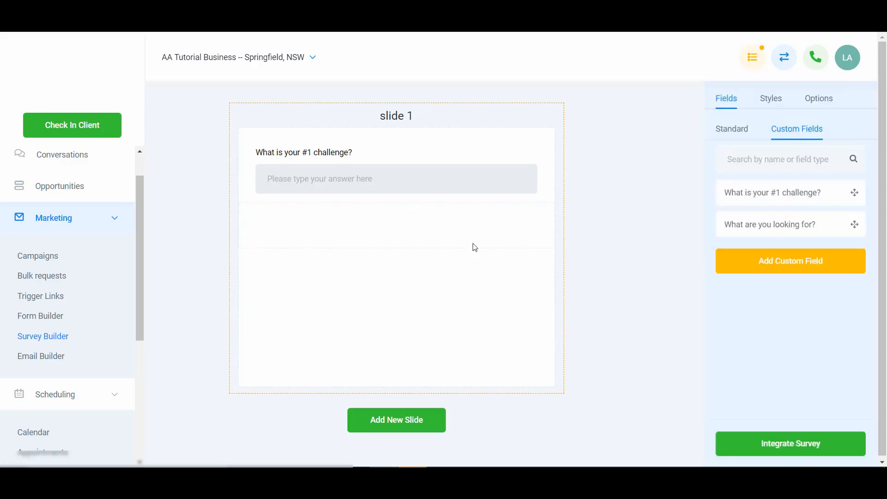
pyautogui.click(407, 426)
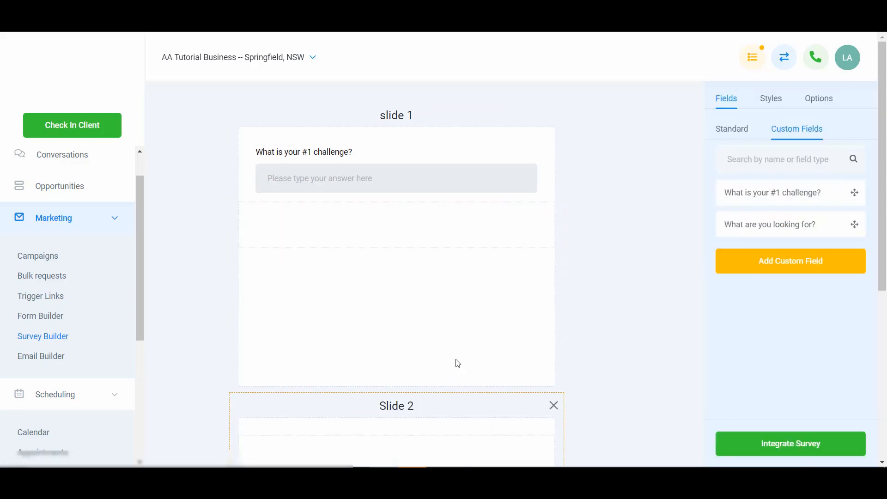
pyautogui.scroll(-4, 460, 331)
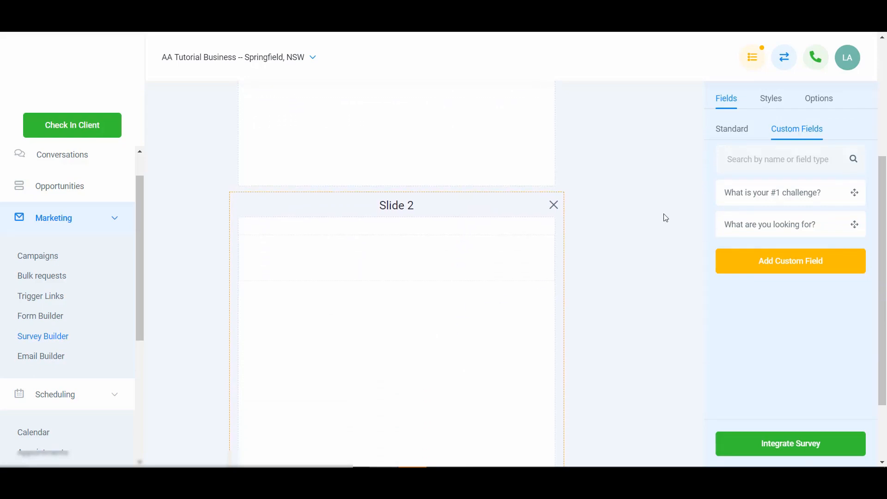
# - Start a Radio custom field 'Are you a man or a woman?' with Man as its first option
pyautogui.click(794, 260)
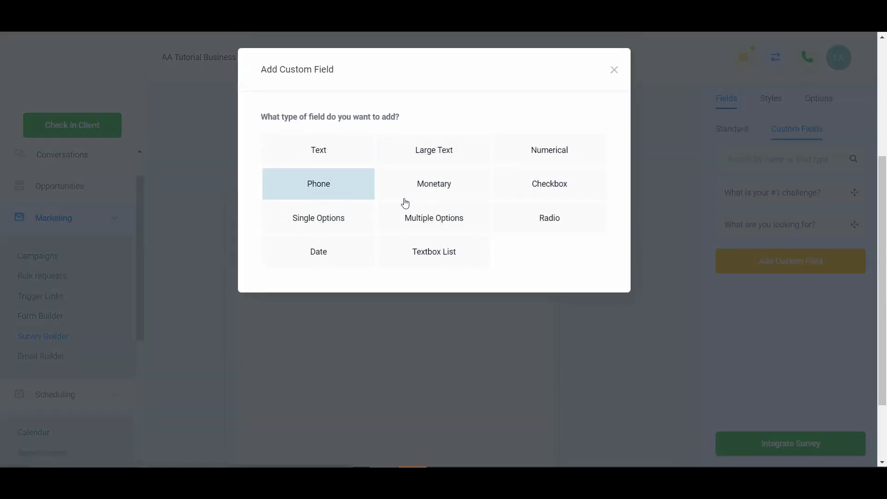
pyautogui.click(555, 220)
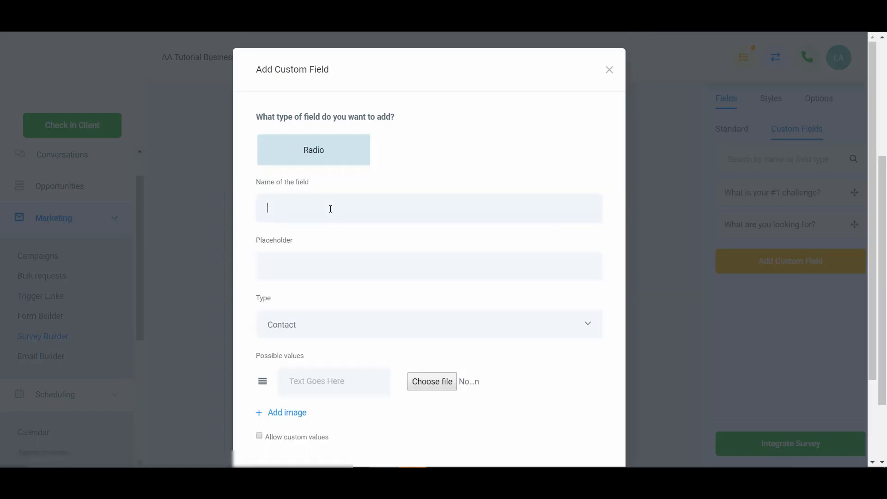
pyautogui.write('Are you a man or a woman?')
pyautogui.scroll(-2, 345, 255)
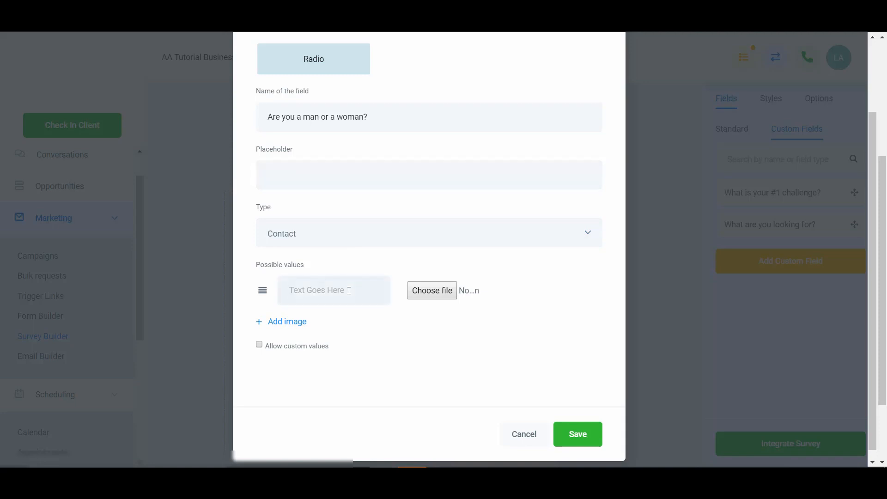
pyautogui.write('Man')
# - Skip the option image, add Female as the second option, and save the field
pyautogui.scroll(-1, 429, 245)
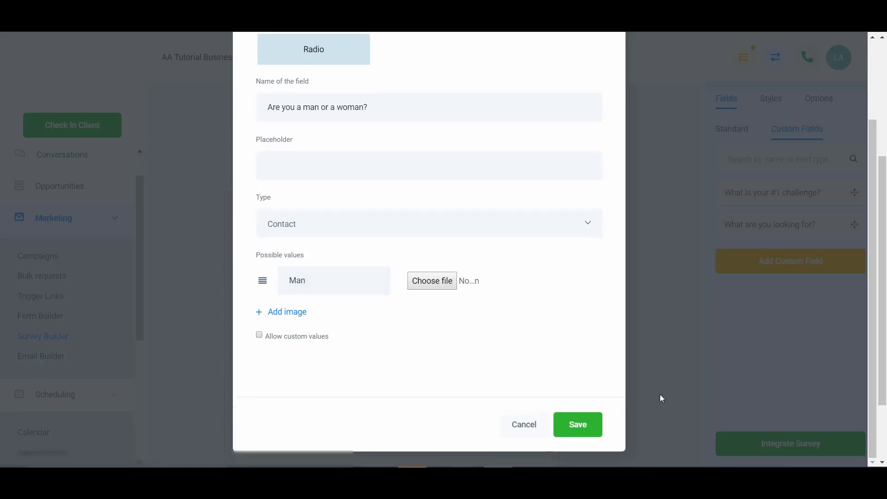
pyautogui.click(434, 286)
pyautogui.click(517, 288)
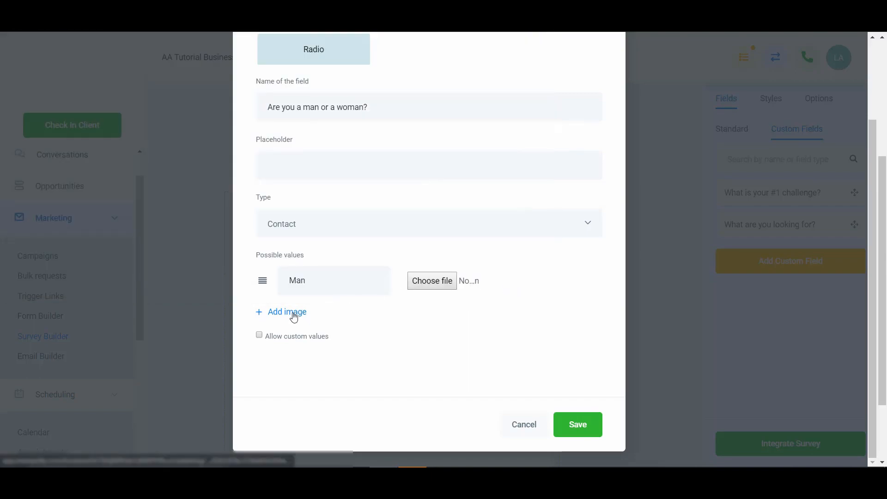
pyautogui.click(293, 316)
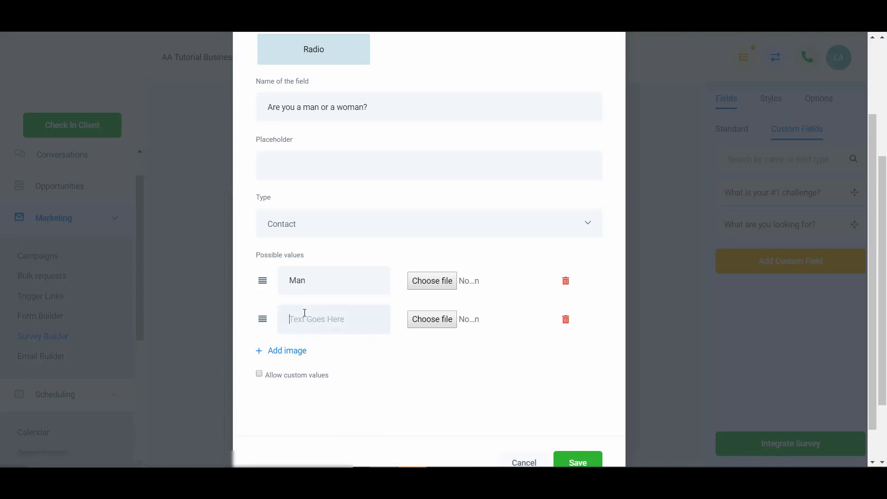
pyautogui.write('Female')
pyautogui.scroll(-1, 361, 352)
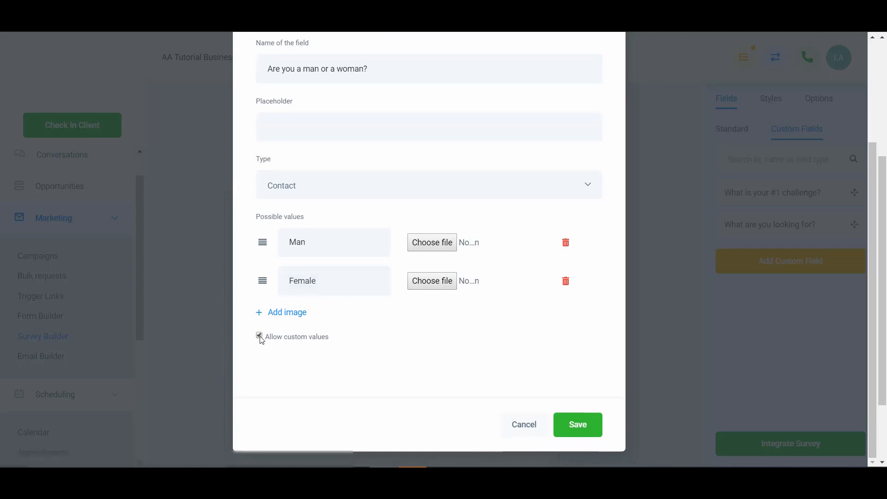
pyautogui.scroll(3, 307, 353)
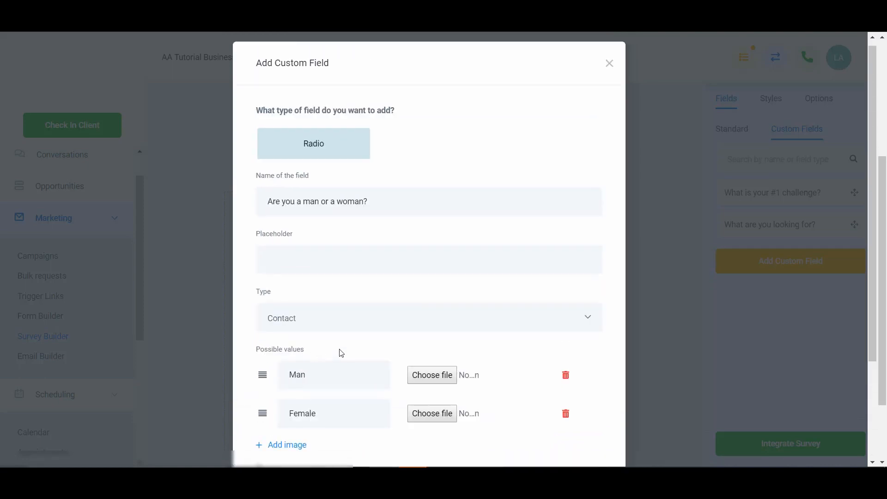
pyautogui.scroll(-2, 350, 379)
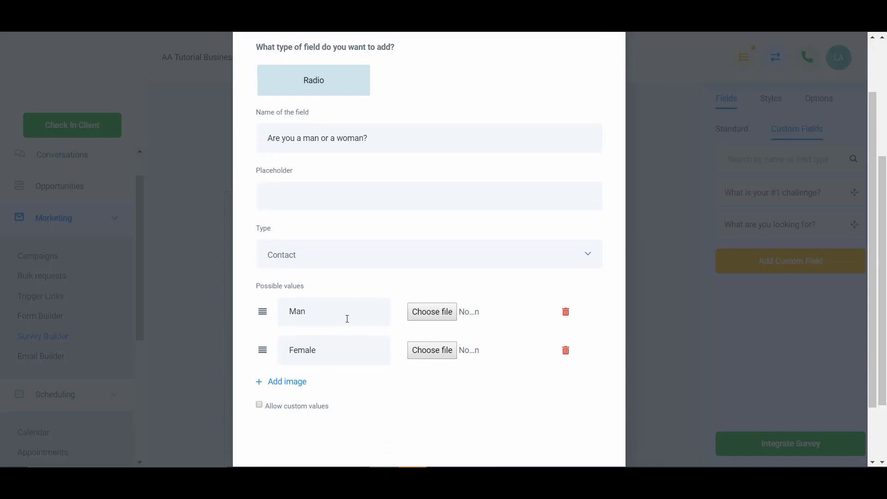
pyautogui.scroll(-3, 422, 358)
pyautogui.click(571, 418)
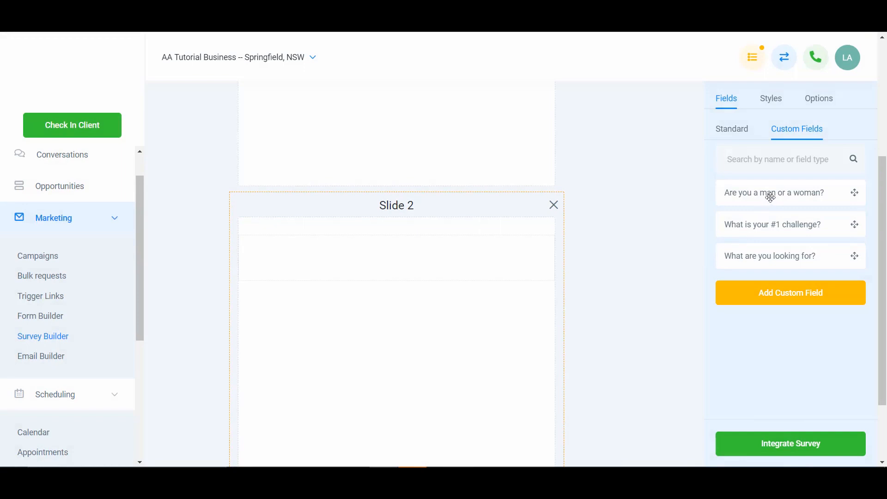
# - Drag the 'Are you a man or a woman?' field onto Slide 2
pyautogui.moveTo(770, 194); pyautogui.dragTo(457, 248)
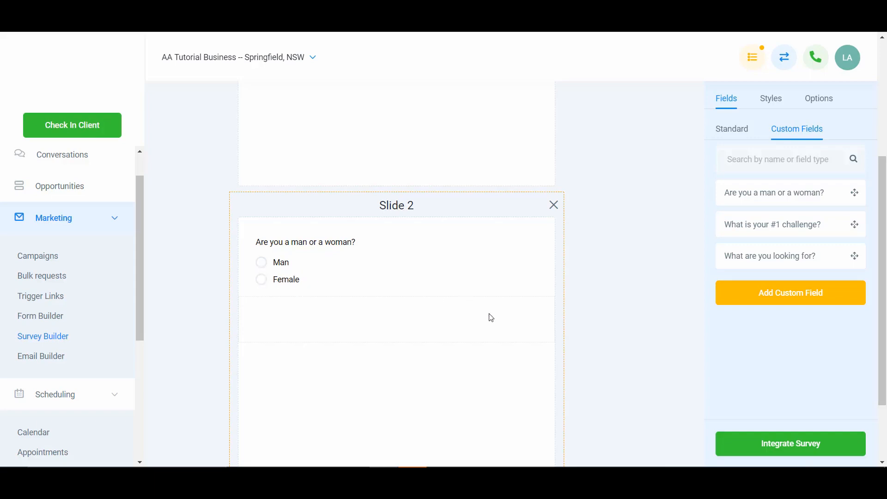
pyautogui.scroll(3, 524, 319)
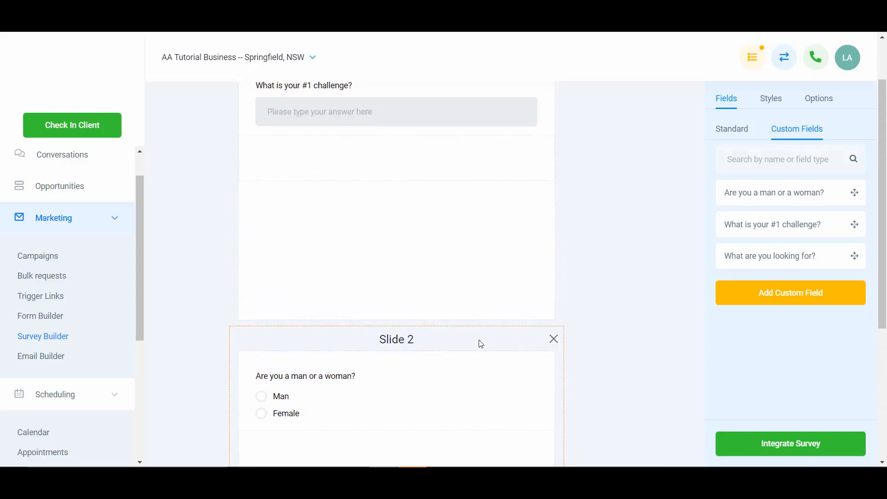
pyautogui.scroll(2, 462, 353)
pyautogui.scroll(-2, 454, 353)
pyautogui.scroll(2, 455, 353)
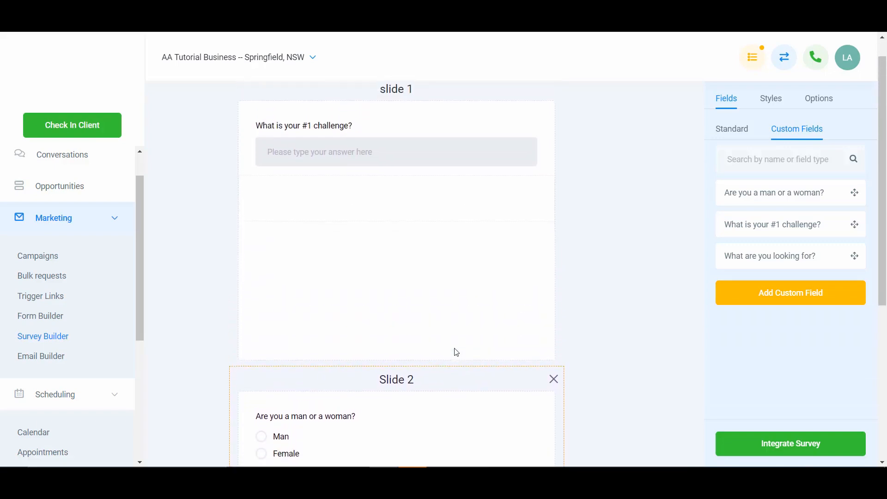
pyautogui.scroll(-1, 457, 353)
# - Move Slide 2 above slide 1 by dragging its header
pyautogui.moveTo(474, 330); pyautogui.dragTo(469, 121)
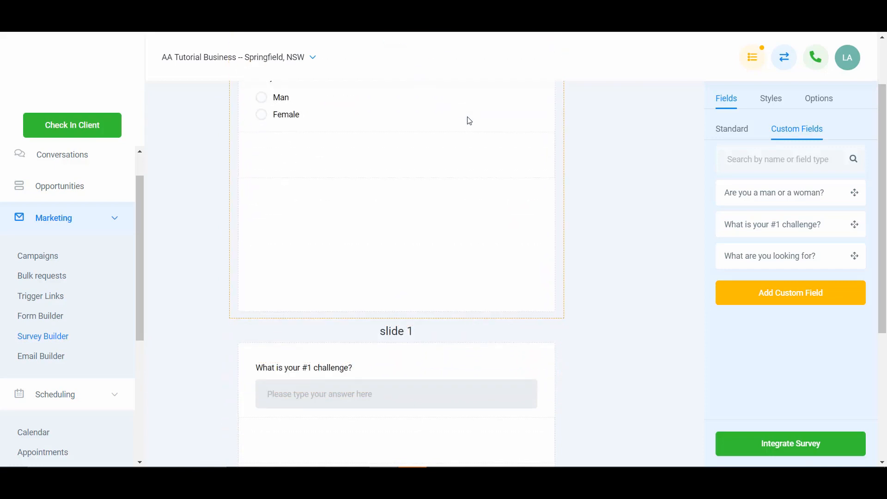
pyautogui.scroll(2, 549, 262)
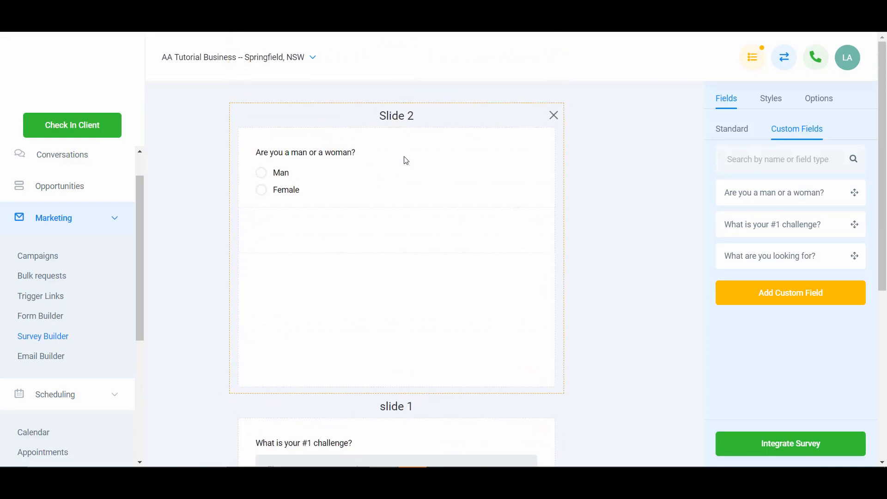
pyautogui.scroll(-6, 434, 266)
pyautogui.scroll(6, 437, 250)
pyautogui.scroll(-5, 443, 358)
pyautogui.scroll(4, 445, 360)
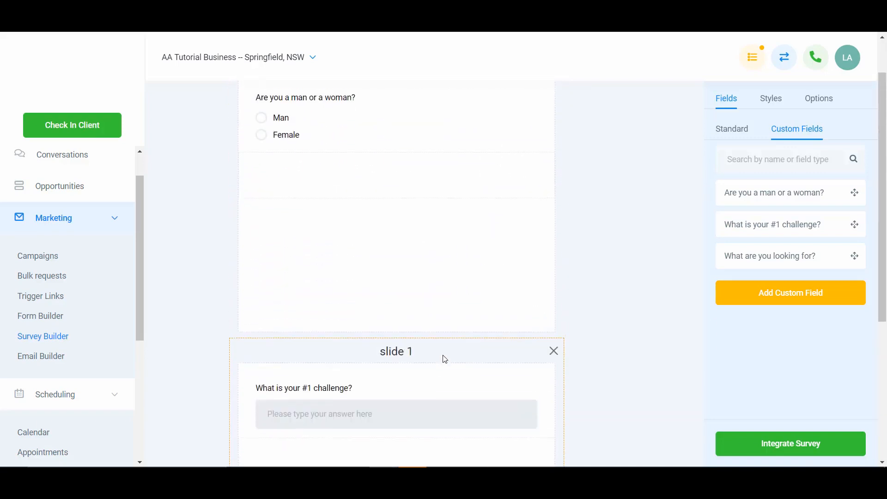
pyautogui.scroll(1, 444, 359)
# - Inspect the settings of the gender and challenge questions on the slides
pyautogui.click(406, 195)
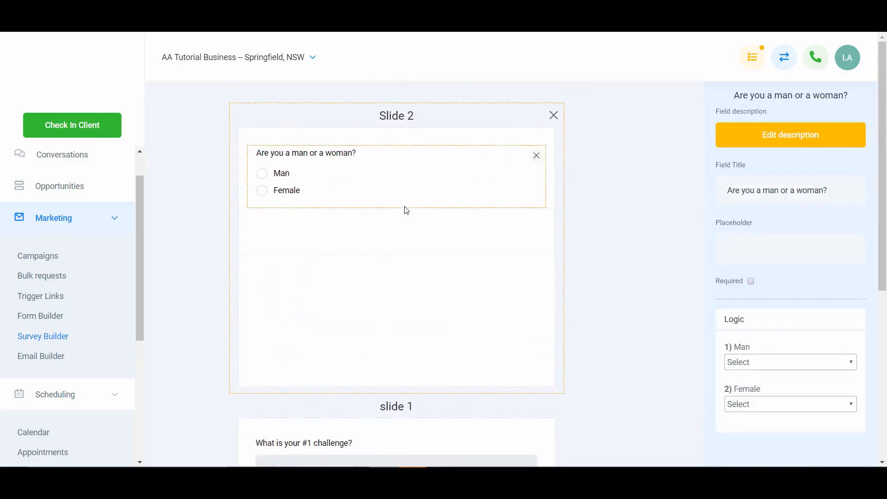
pyautogui.scroll(-2, 386, 337)
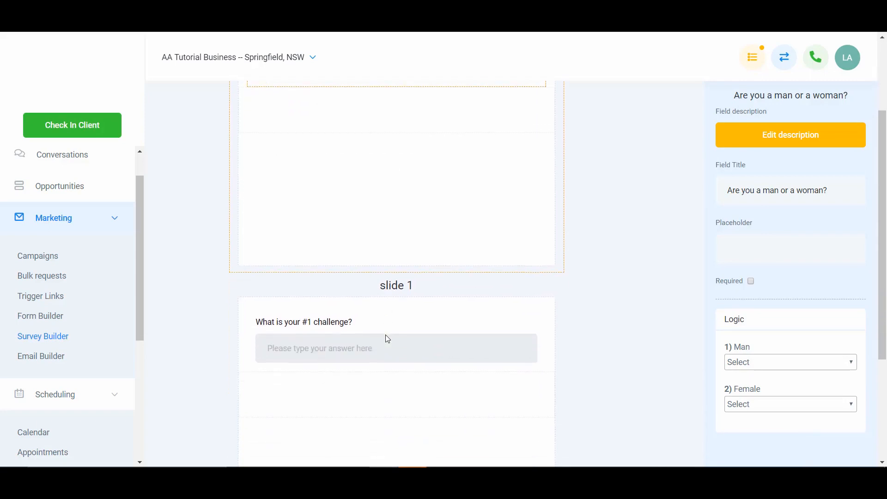
pyautogui.click(435, 320)
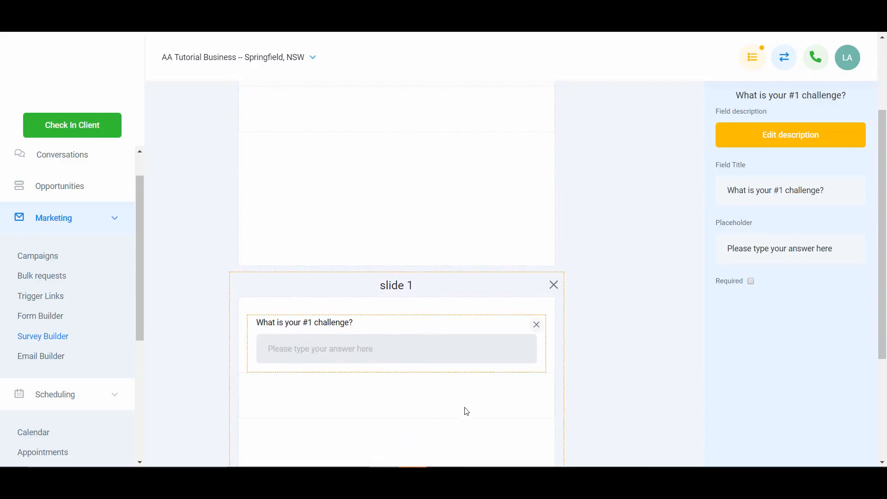
pyautogui.scroll(-3, 466, 411)
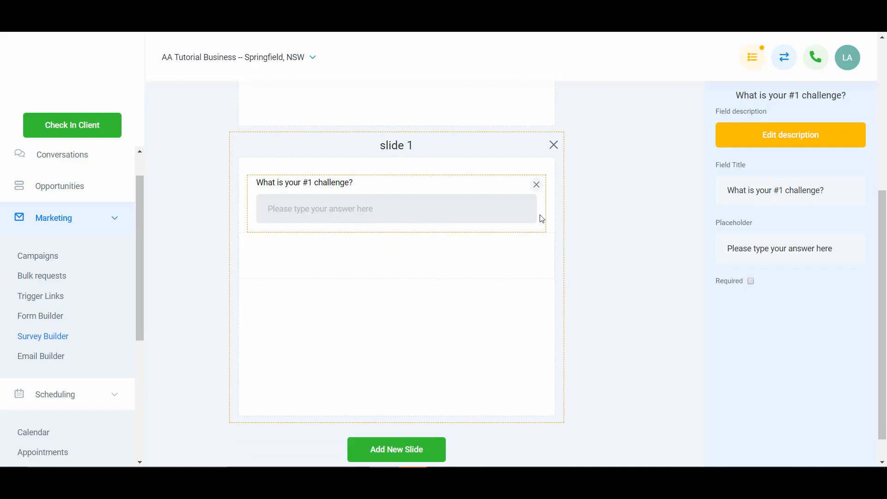
pyautogui.click(652, 197)
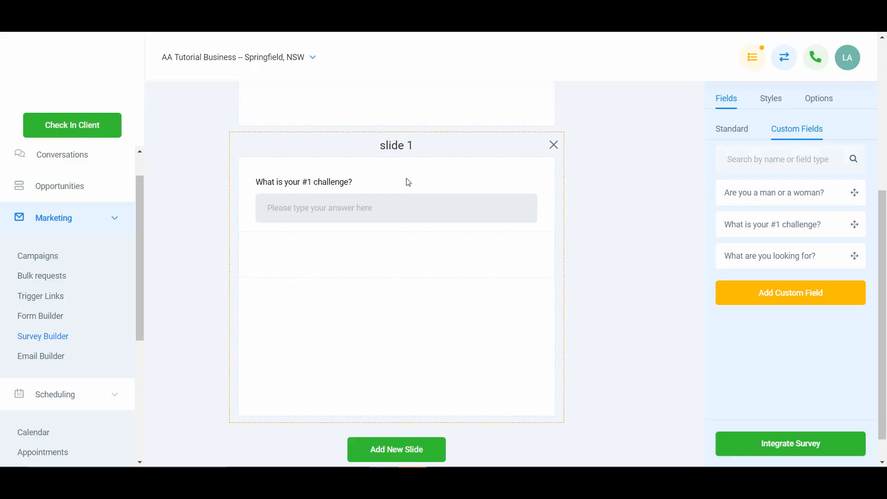
# - Prefix the slide 1 question title with 'So as a Man...' and check the result
pyautogui.click(338, 185)
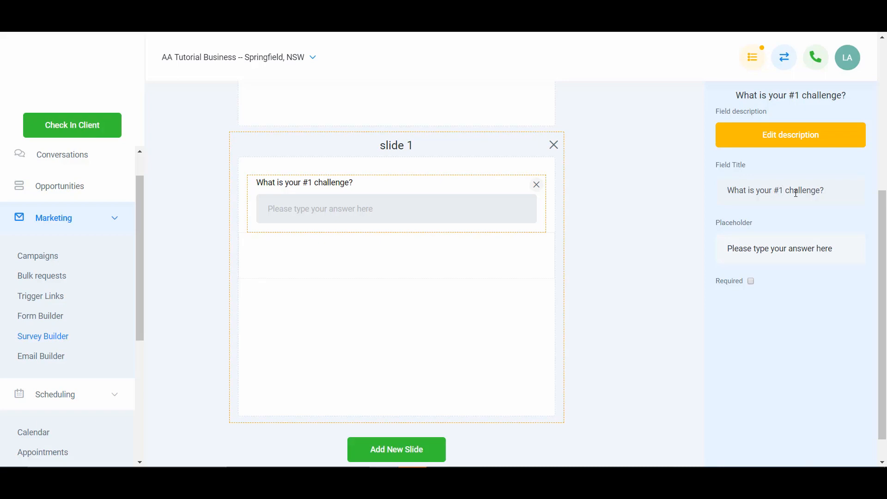
pyautogui.write('As')
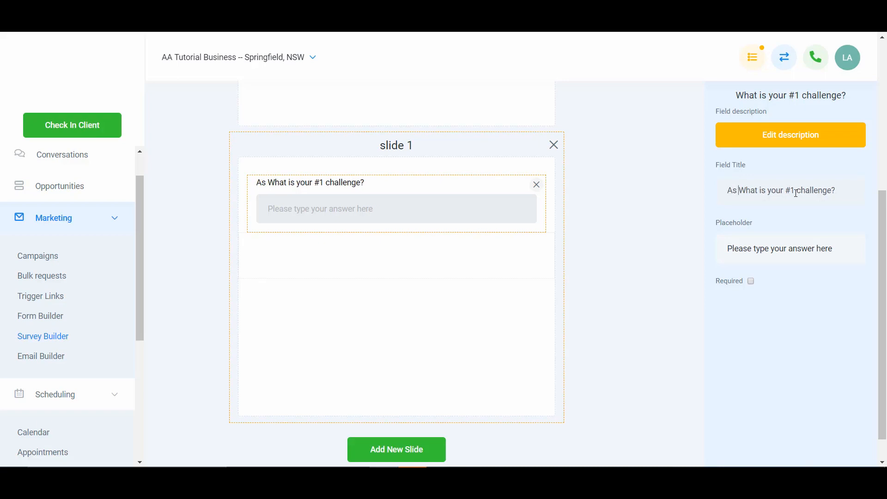
pyautogui.press('BackSpace')
pyautogui.press('BackSpace')
pyautogui.press('BackSpace')
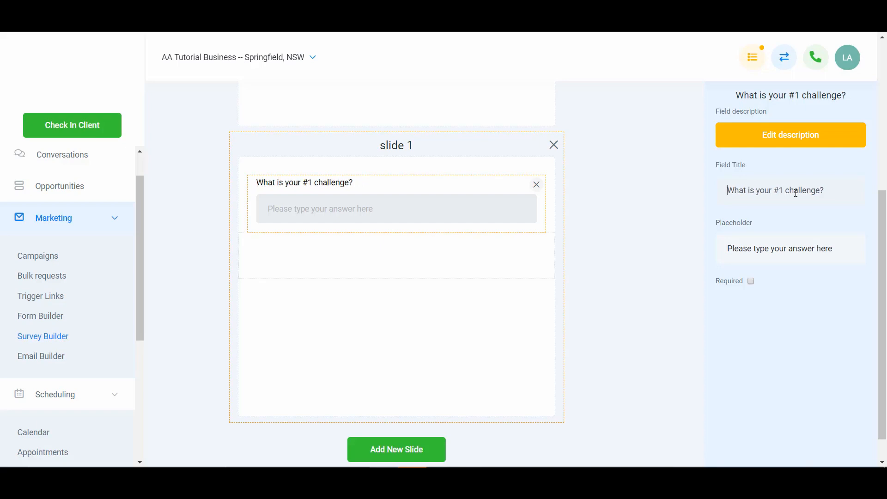
pyautogui.write('So as aa')
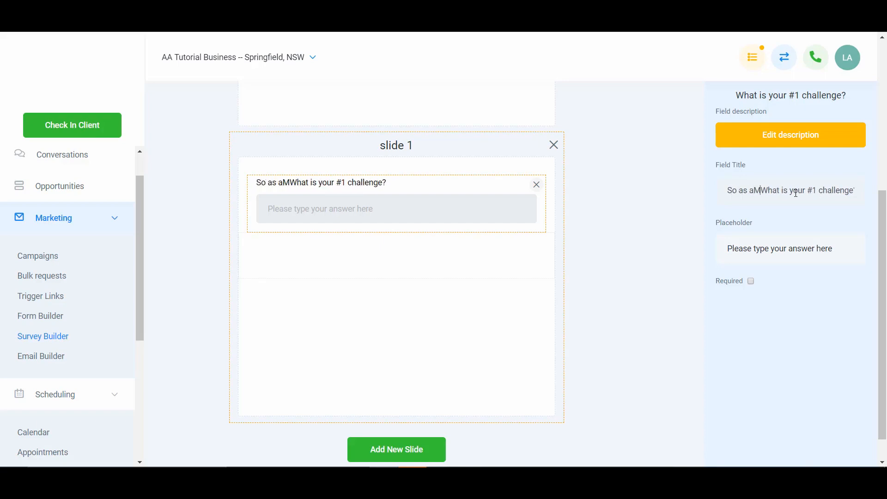
pyautogui.press('BackSpace')
pyautogui.write('Man')
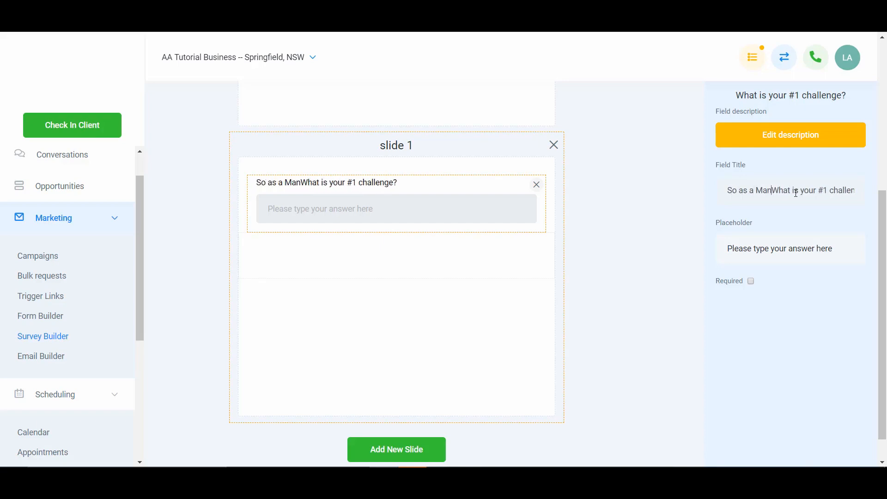
pyautogui.write('...')
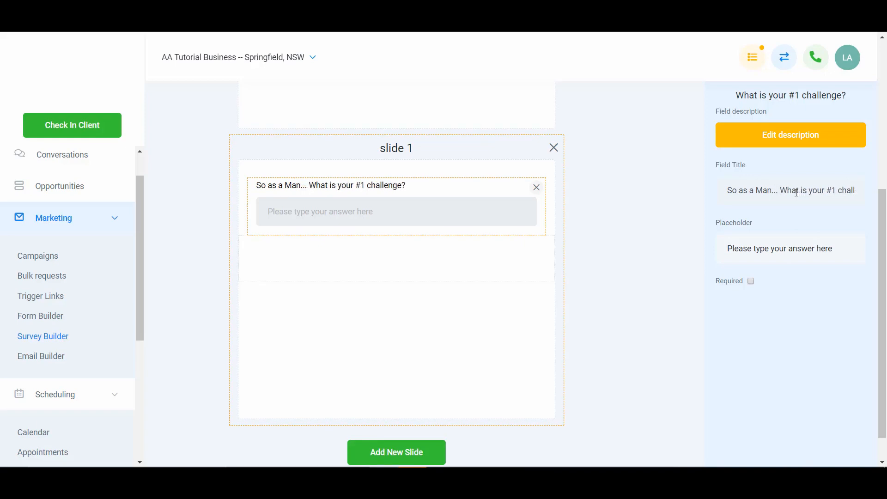
pyautogui.click(630, 283)
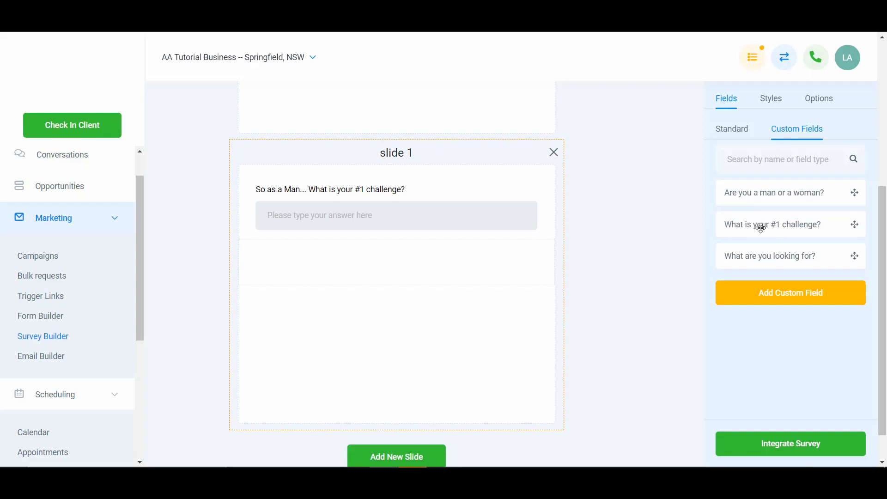
pyautogui.click(393, 211)
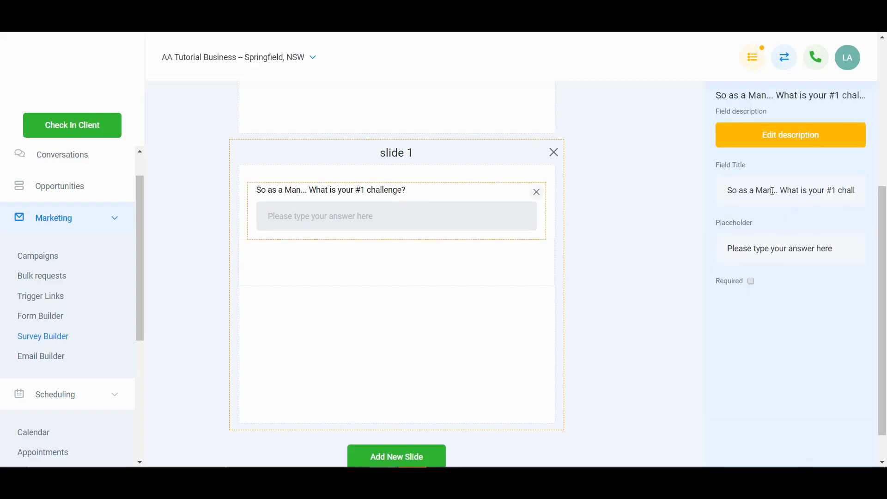
pyautogui.click(629, 230)
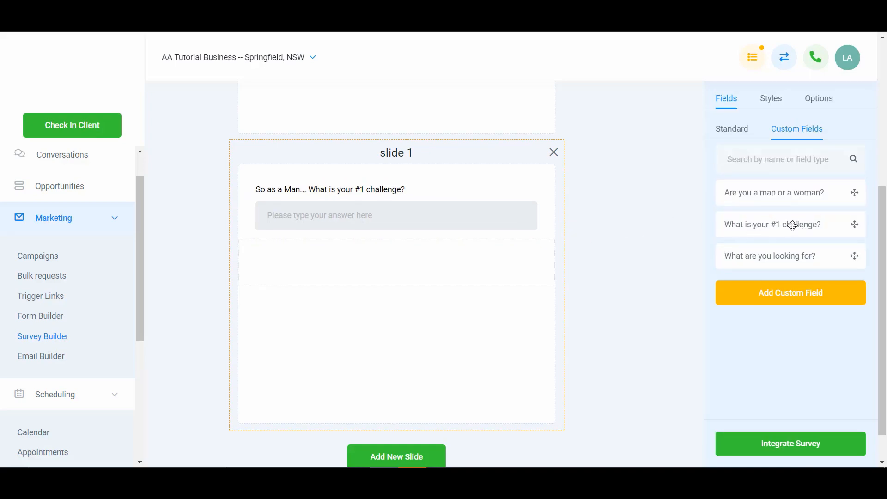
pyautogui.scroll(-5, 73, 363)
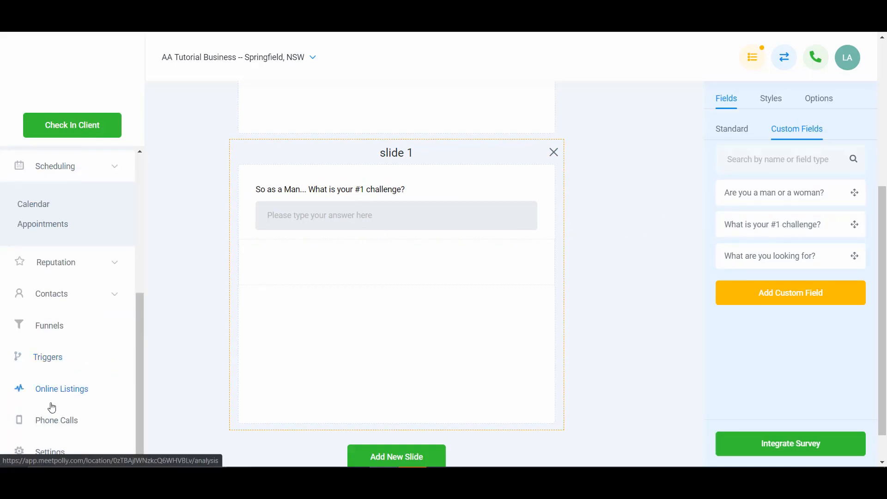
# - In Settings > Custom Fields, rename the challenge field to 'Men, what is your #1 challenge?' and save
pyautogui.click(60, 450)
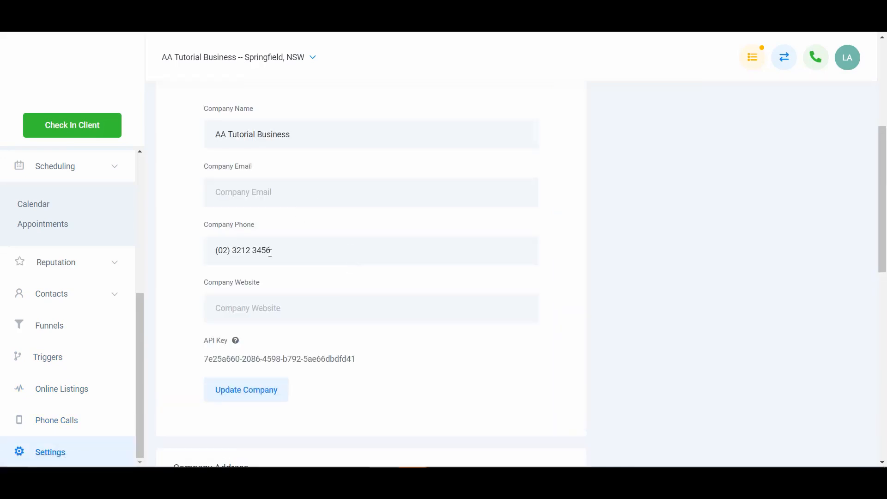
pyautogui.click(420, 143)
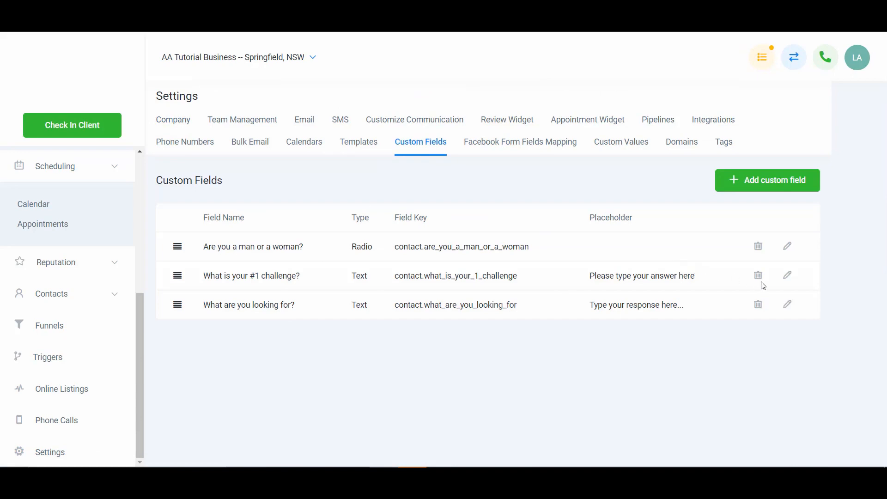
pyautogui.click(788, 277)
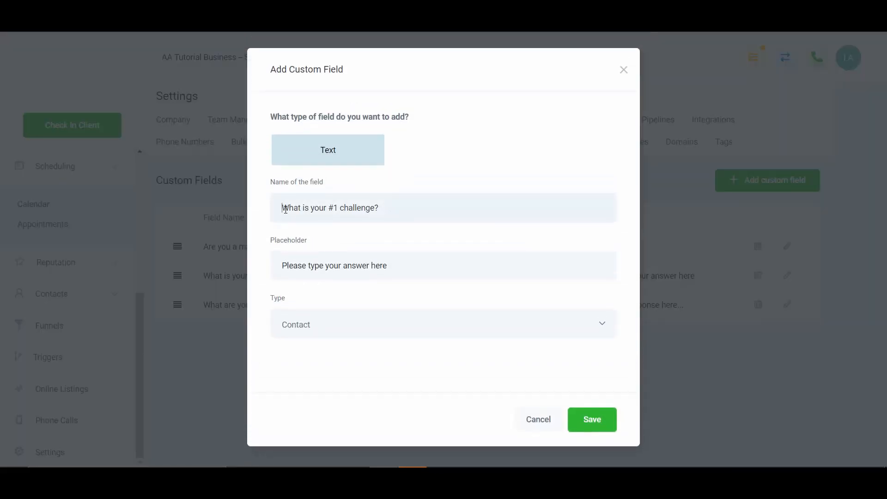
pyautogui.click(285, 209)
pyautogui.write('Men')
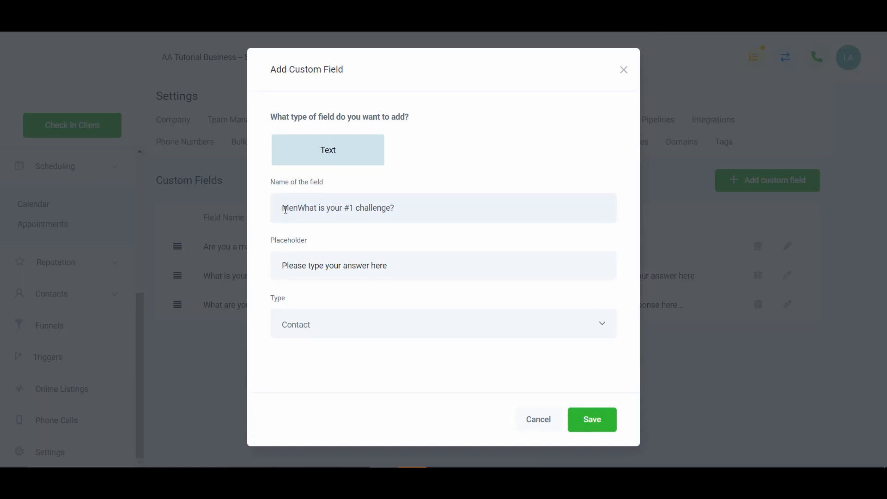
pyautogui.write(',')
pyautogui.press('Delete')
pyautogui.write('w')
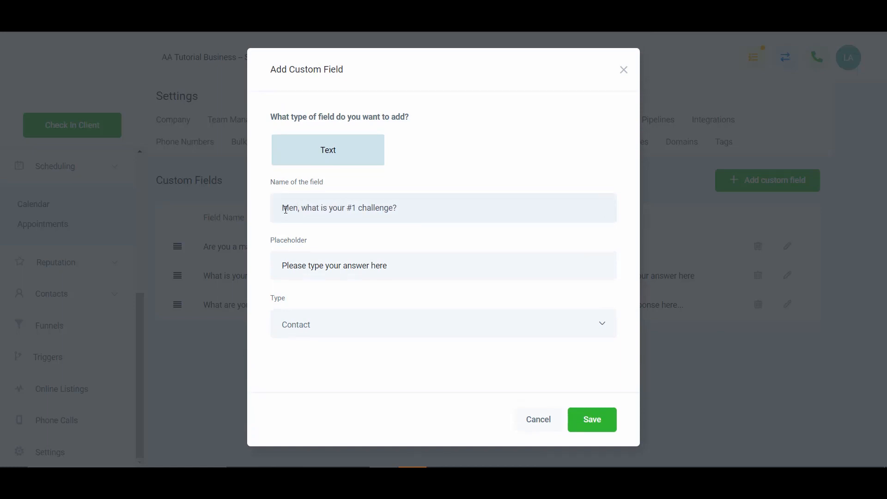
pyautogui.click(594, 428)
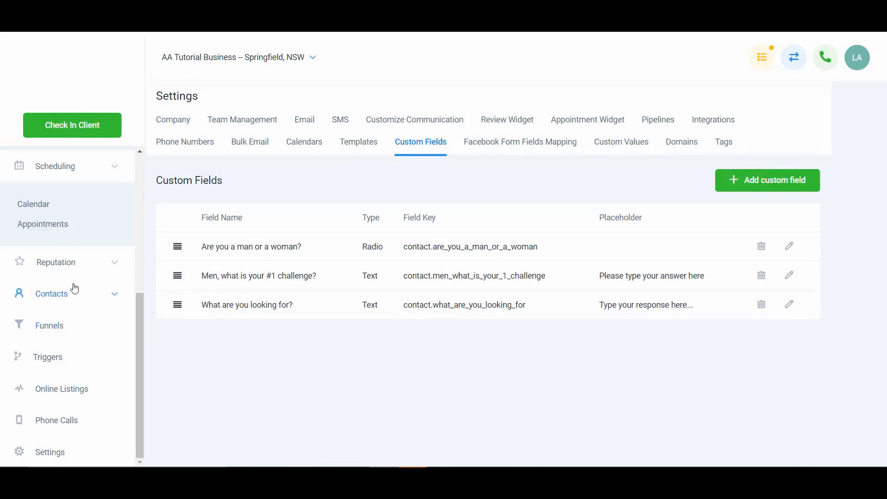
pyautogui.scroll(5, 53, 259)
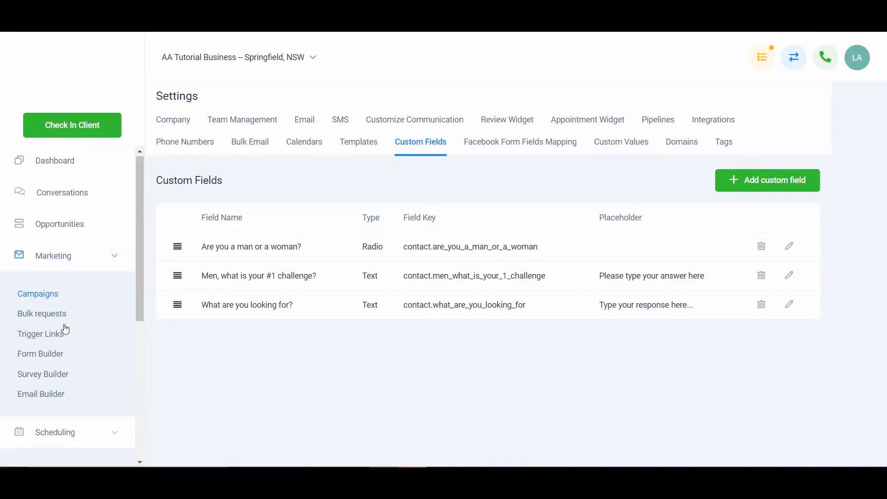
pyautogui.click(55, 373)
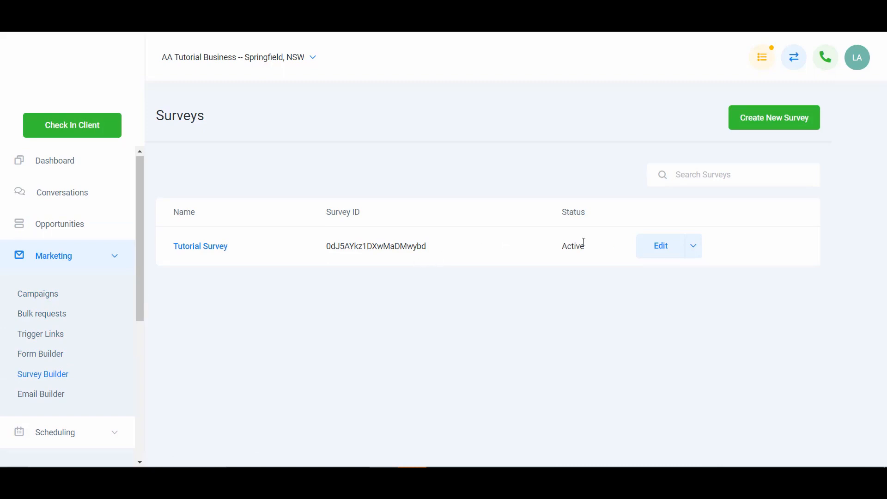
# - Open Tutorial Survey for editing and add a third slide
pyautogui.click(653, 244)
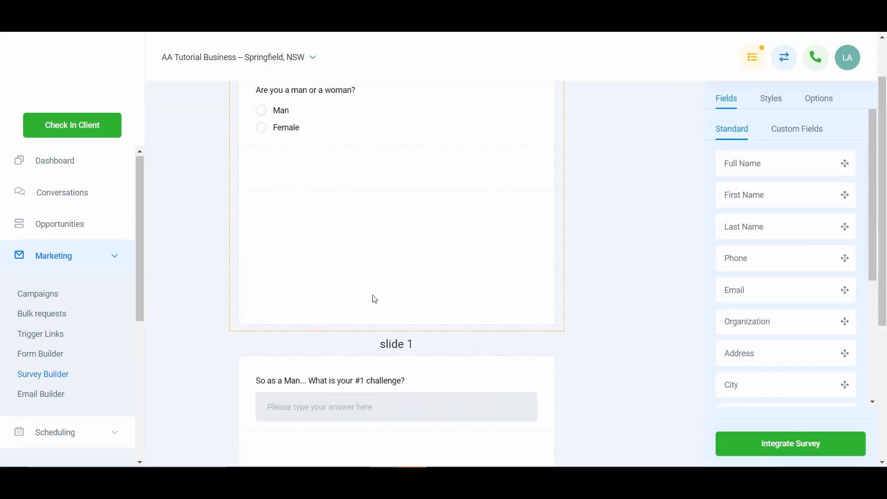
pyautogui.scroll(-1, 375, 300)
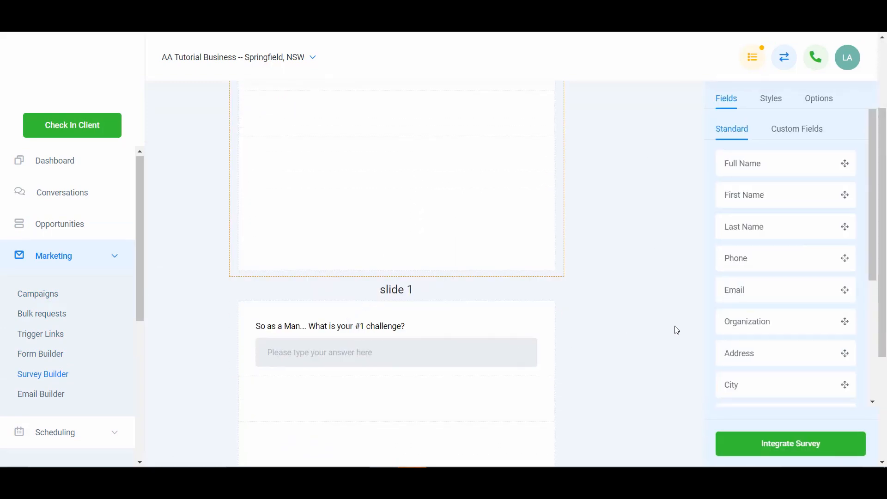
pyautogui.scroll(-3, 504, 303)
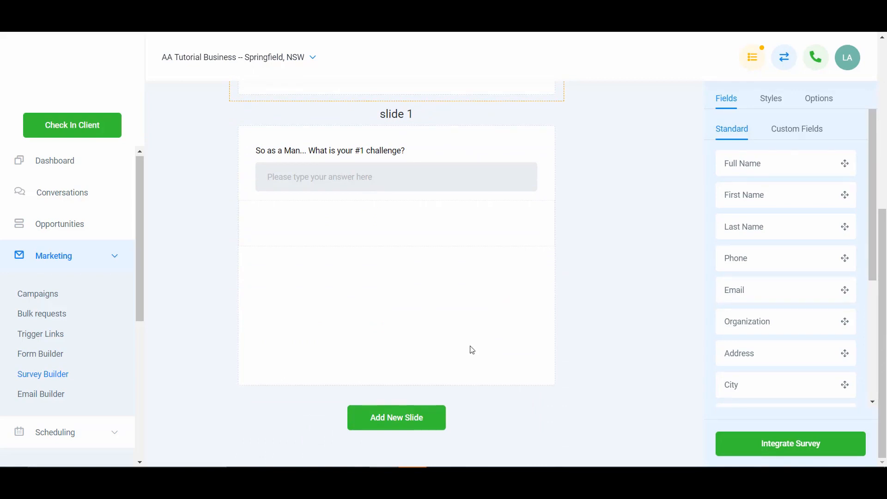
pyautogui.click(422, 416)
pyautogui.scroll(-2, 434, 369)
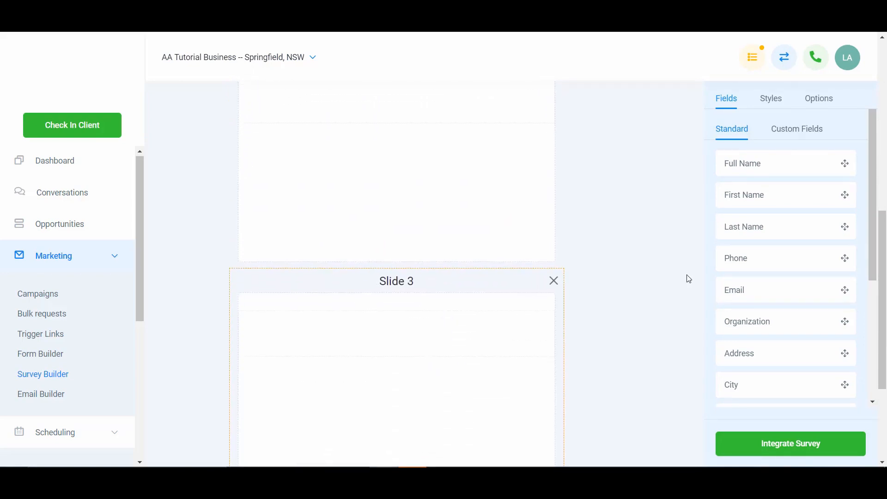
# - Create Text field 'As a woman... what is your #1 challenge?' with placeholder 'Enter your response...'
pyautogui.click(809, 128)
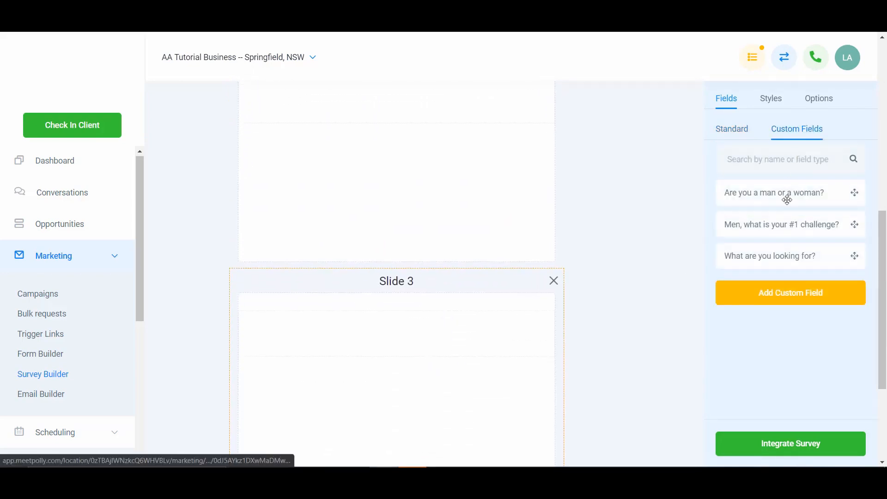
pyautogui.click(799, 292)
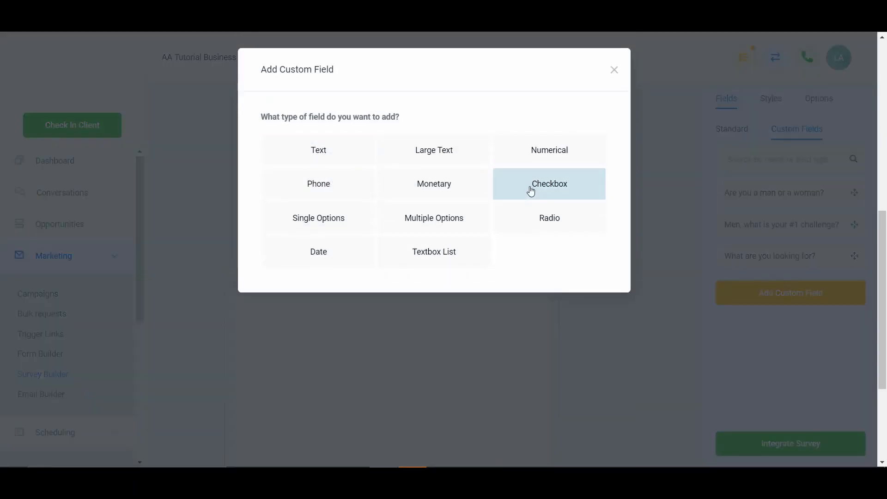
pyautogui.click(309, 149)
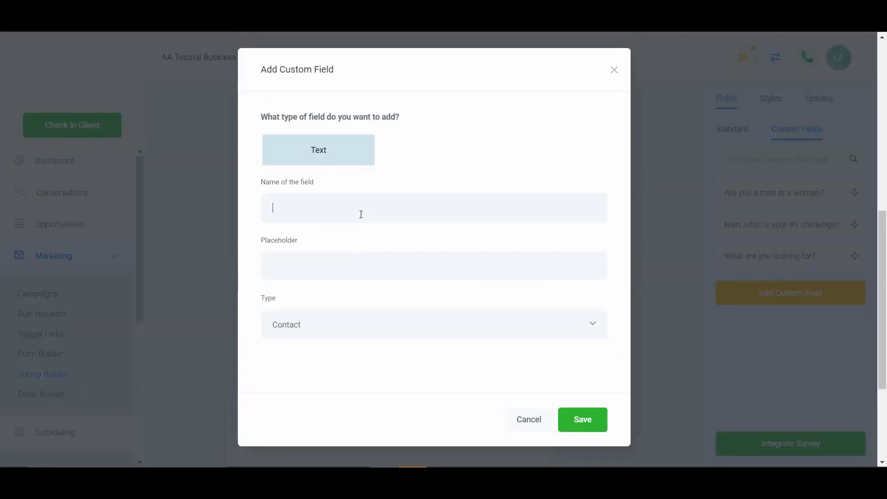
pyautogui.write('As a woman... ')
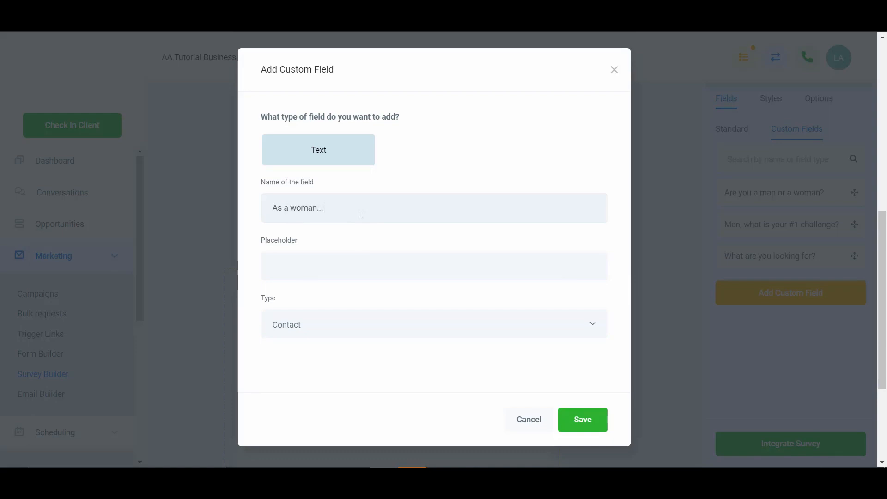
pyautogui.write('waht i')
pyautogui.press('BackSpace')
pyautogui.press('BackSpace')
pyautogui.write('hat')
pyautogui.write('hat is your #')
pyautogui.write('1 challen')
pyautogui.click(366, 261)
pyautogui.write('Enter you')
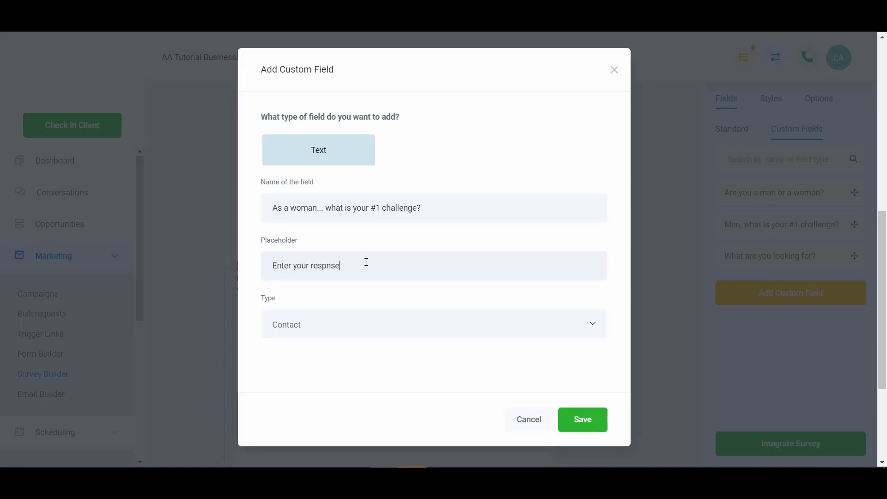
pyautogui.write('r response')
# - Save the woman's challenge field and drop it into Slide 3
pyautogui.click(589, 420)
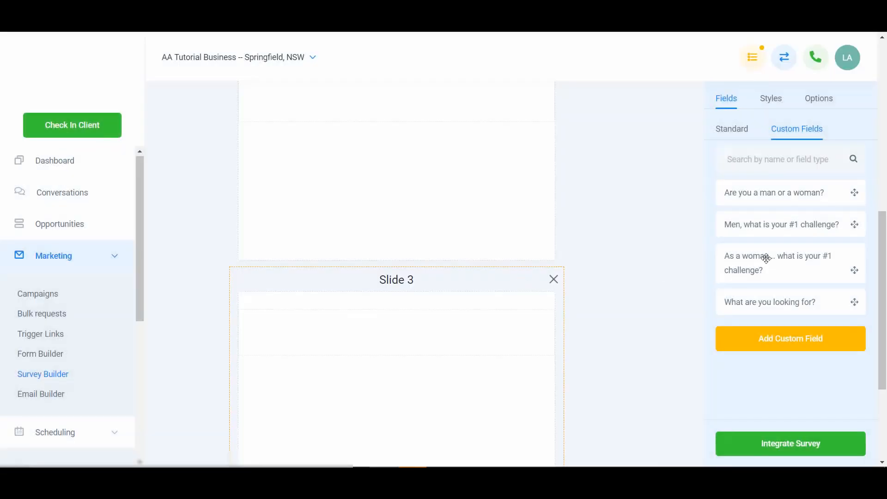
pyautogui.moveTo(774, 269); pyautogui.dragTo(429, 319)
pyautogui.scroll(8, 430, 318)
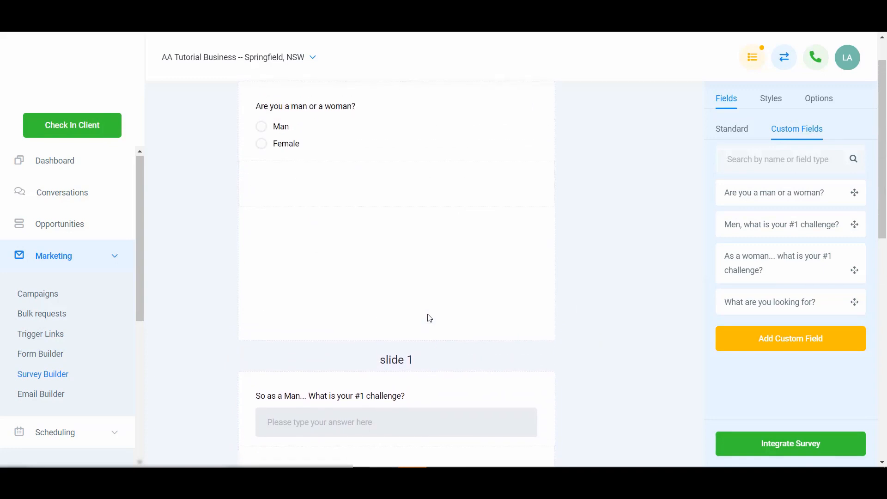
# - Set the gender question logic: Man to P2 - slide 1, Female to P3 - Slide 3; add Slide 4
pyautogui.click(350, 144)
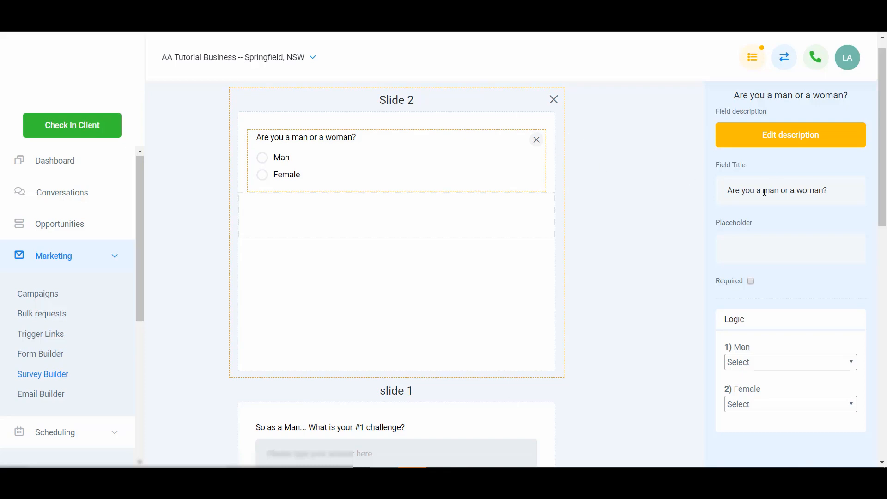
pyautogui.click(749, 363)
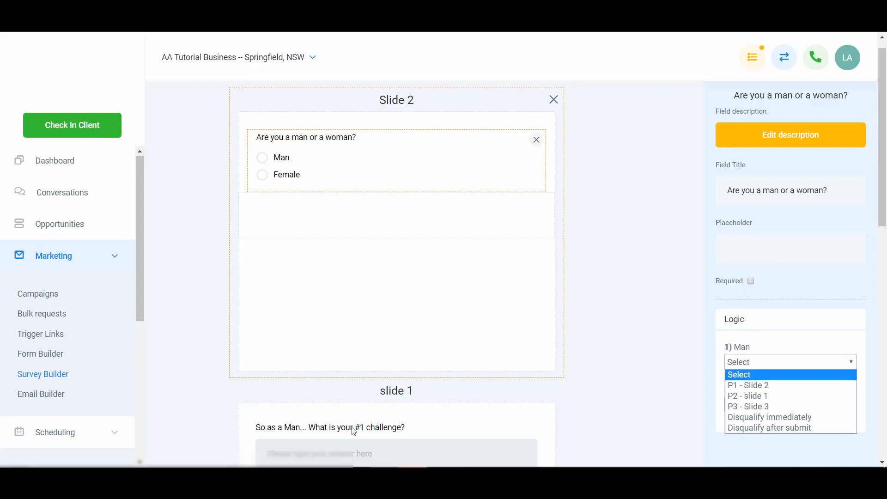
pyautogui.click(768, 397)
pyautogui.scroll(-5, 599, 340)
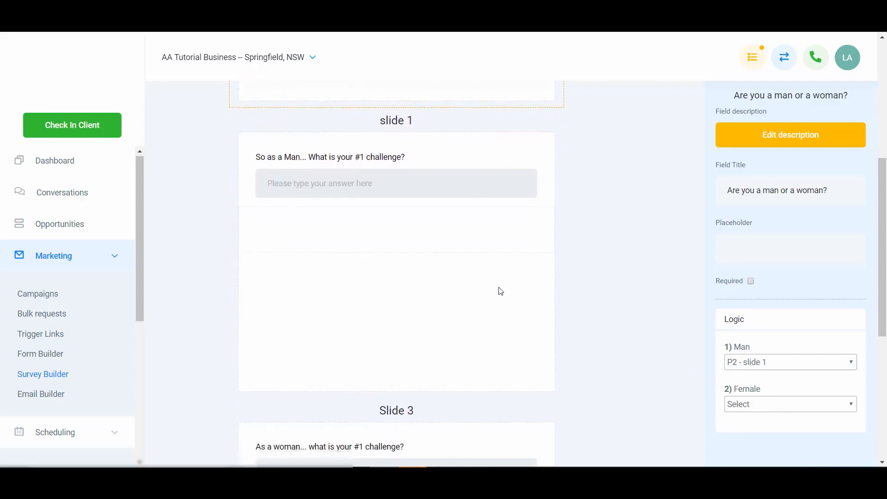
pyautogui.scroll(1, 560, 275)
pyautogui.scroll(5, 520, 251)
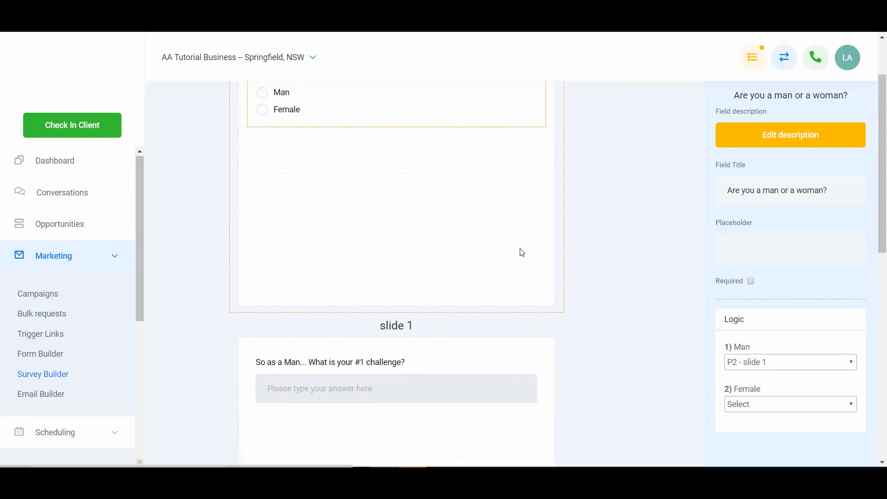
pyautogui.scroll(-2, 443, 319)
pyautogui.scroll(-5, 436, 316)
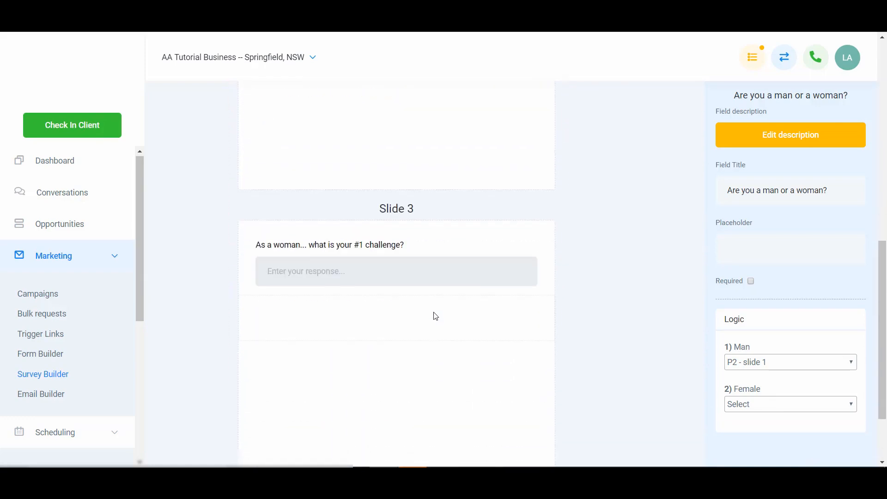
pyautogui.click(758, 407)
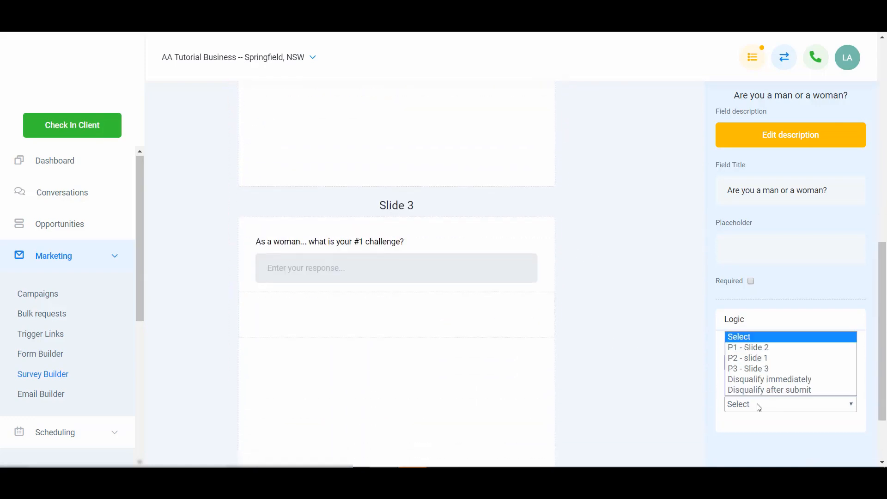
pyautogui.click(758, 369)
pyautogui.scroll(8, 436, 336)
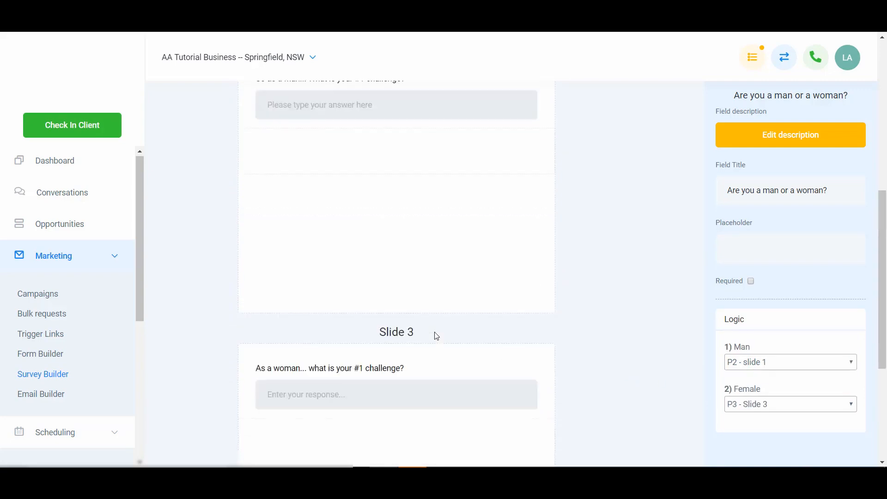
pyautogui.scroll(-6, 455, 376)
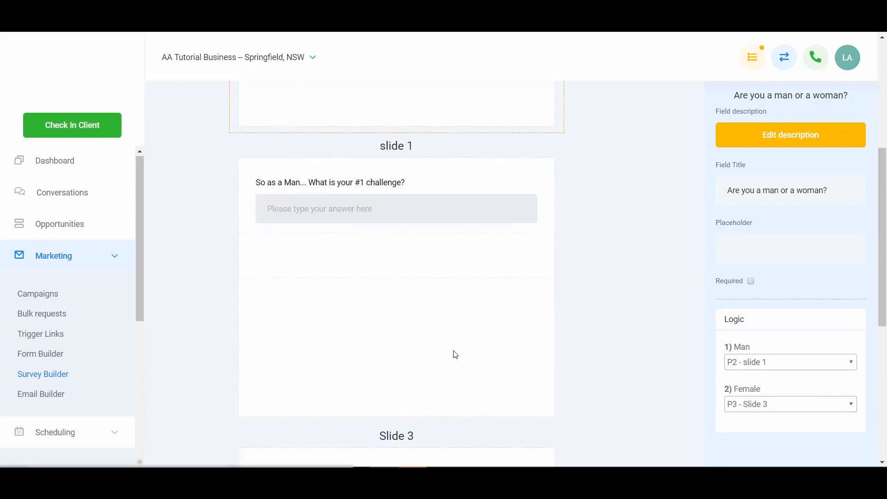
pyautogui.scroll(-1, 430, 370)
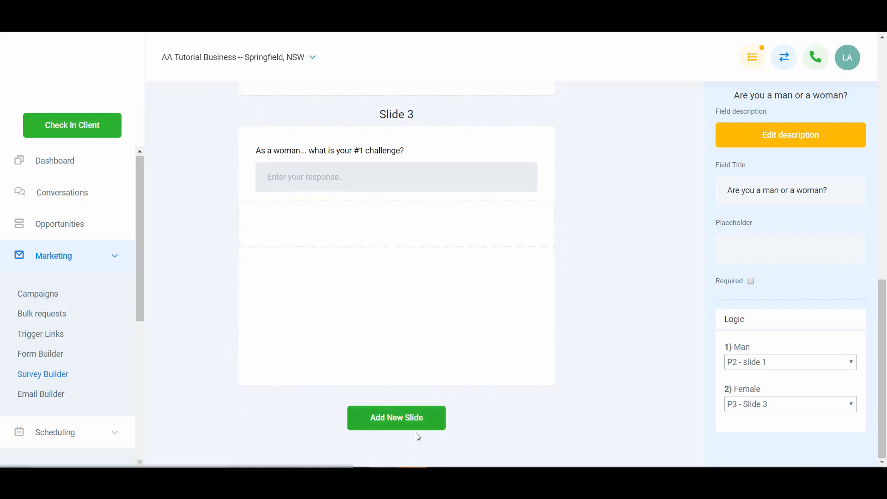
pyautogui.click(422, 420)
# - Add Full Name and Email fields and a text heading above them on Slide 4
pyautogui.scroll(-3, 667, 342)
pyautogui.scroll(-1, 667, 342)
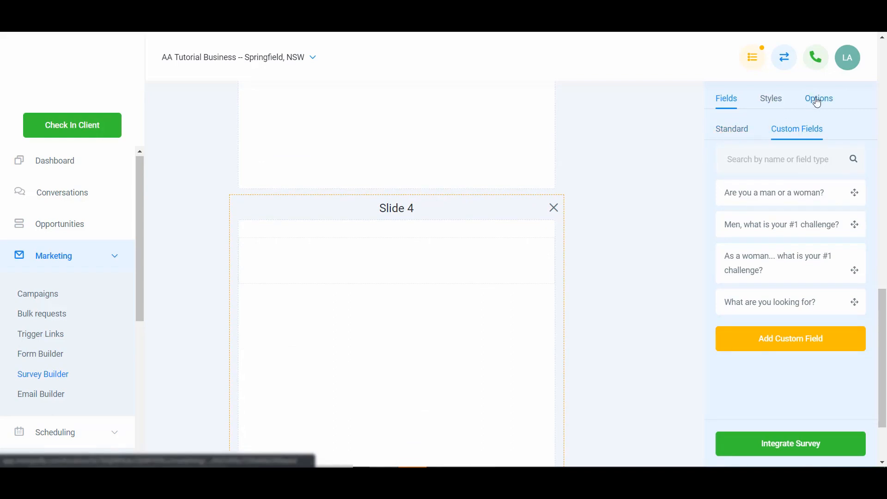
pyautogui.click(734, 131)
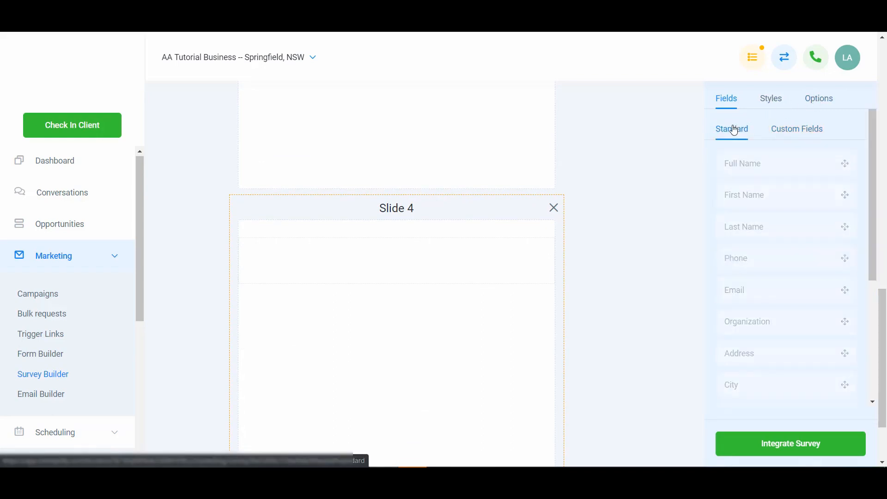
pyautogui.moveTo(755, 174); pyautogui.dragTo(387, 267)
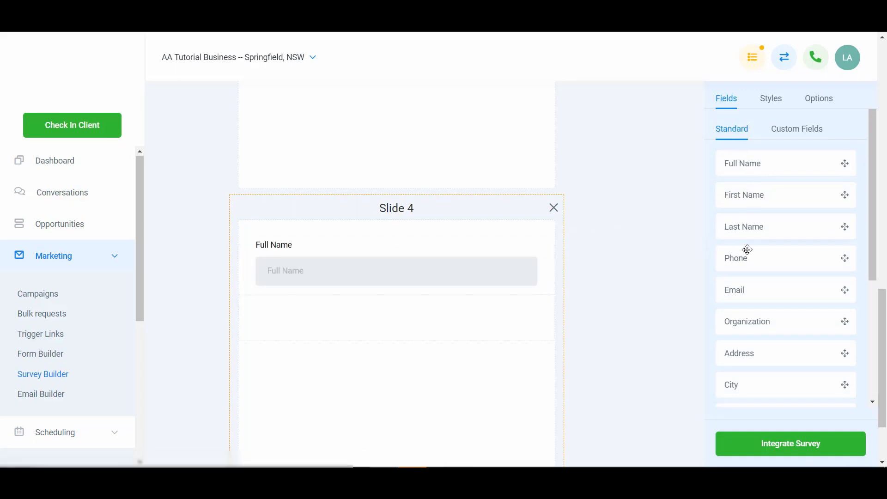
pyautogui.moveTo(739, 288); pyautogui.dragTo(401, 326)
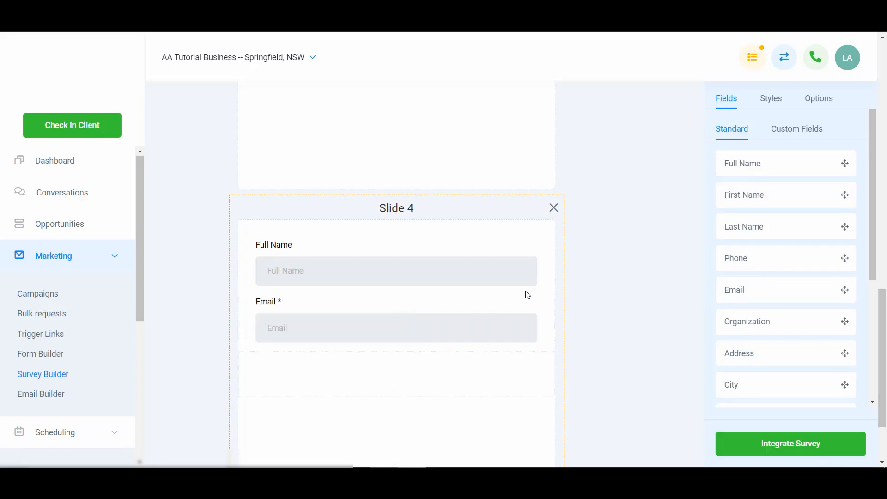
pyautogui.scroll(-5, 738, 291)
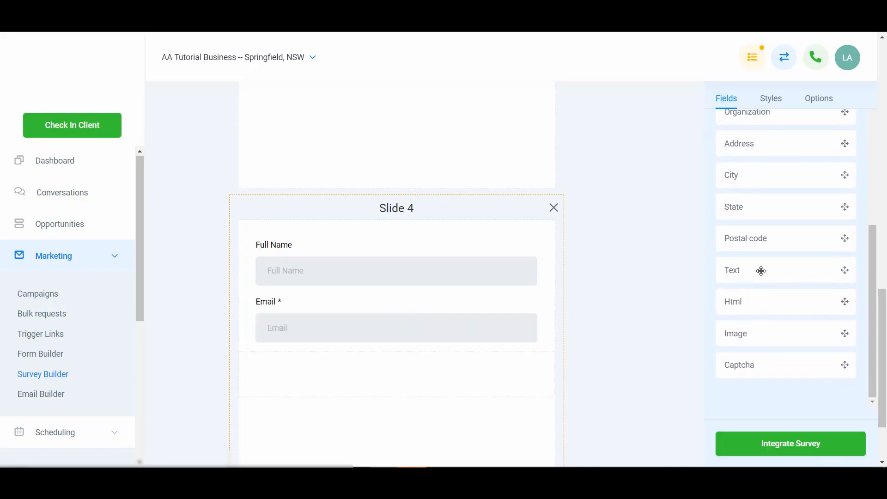
pyautogui.moveTo(761, 269); pyautogui.dragTo(425, 262)
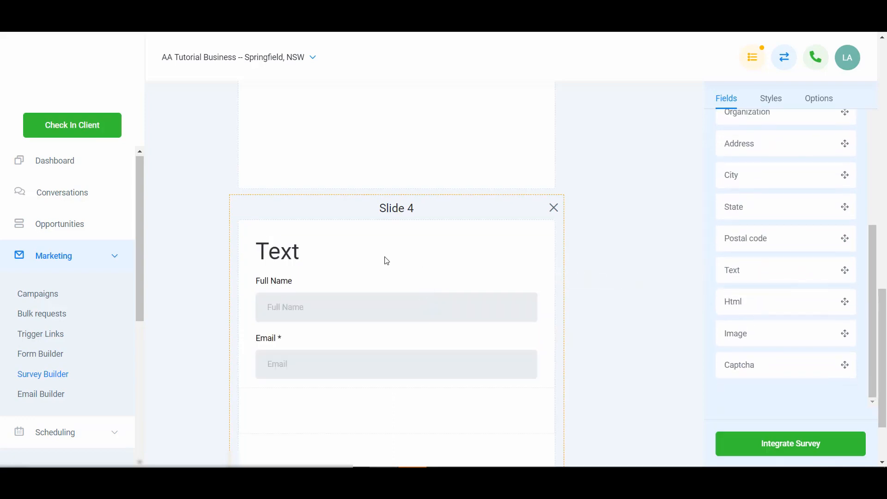
# - Change the heading text to 'Almost there... please enter your information to get your results!'
pyautogui.click(308, 259)
pyautogui.doubleClick(765, 194)
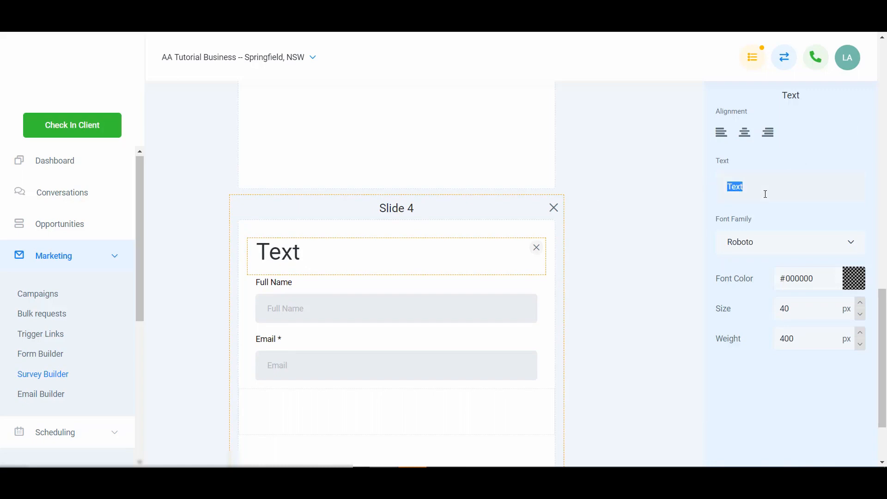
pyautogui.write('Almost there. ')
pyautogui.write(' please enter you')
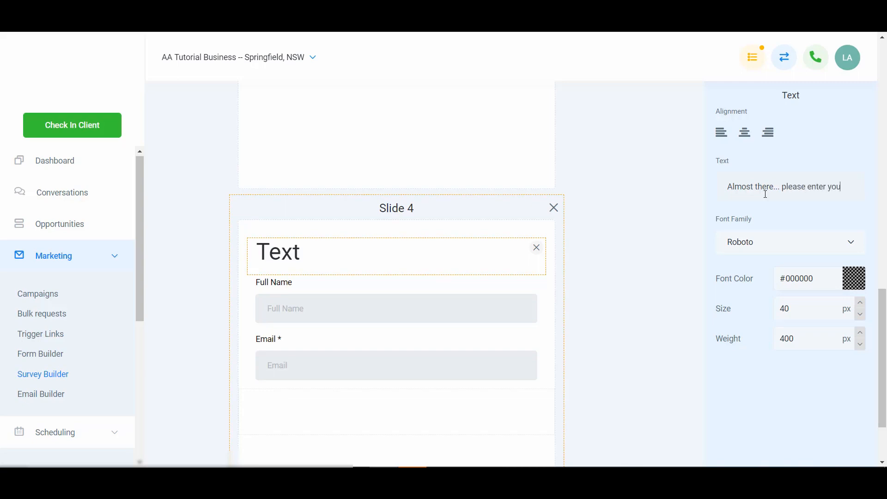
pyautogui.write('r information to get your')
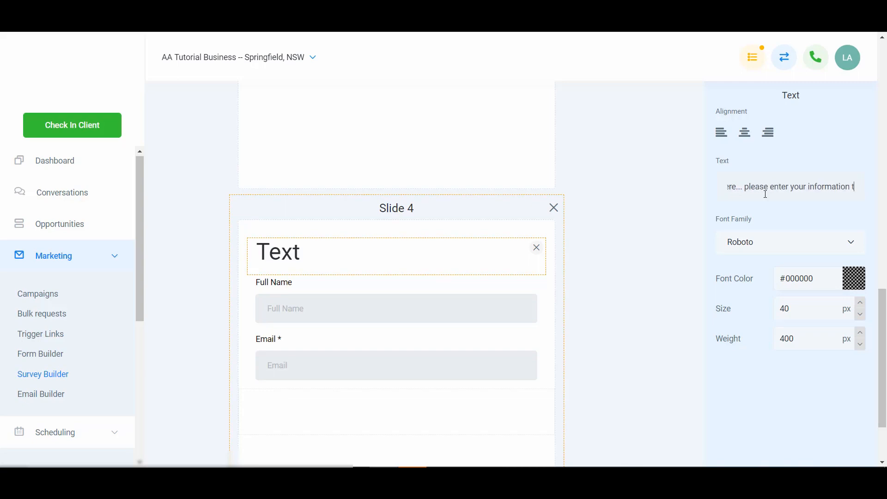
pyautogui.write('ults!')
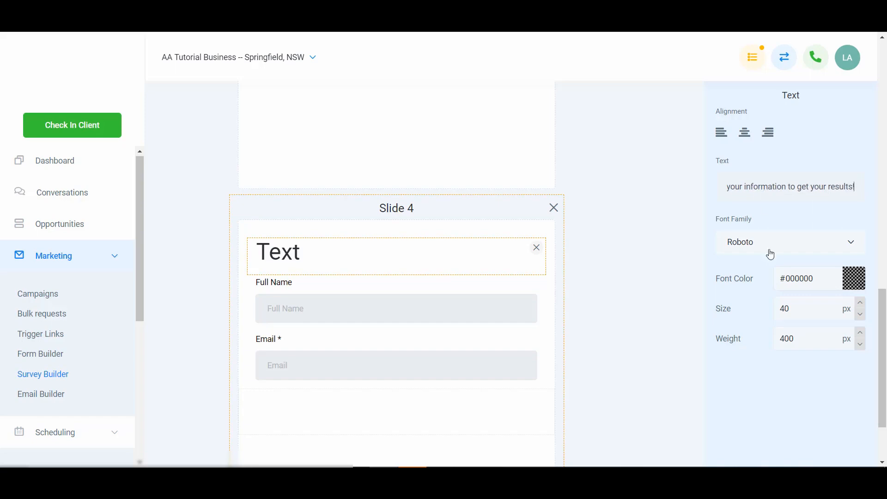
pyautogui.scroll(-2, 767, 283)
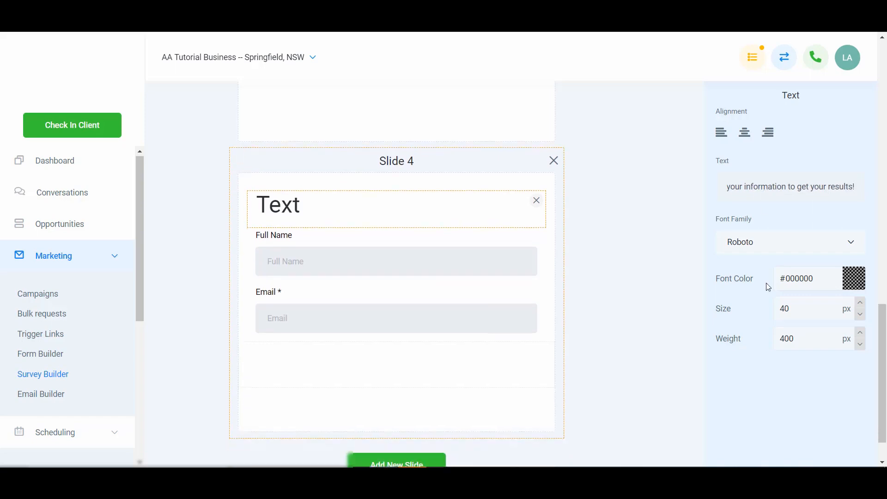
pyautogui.click(596, 303)
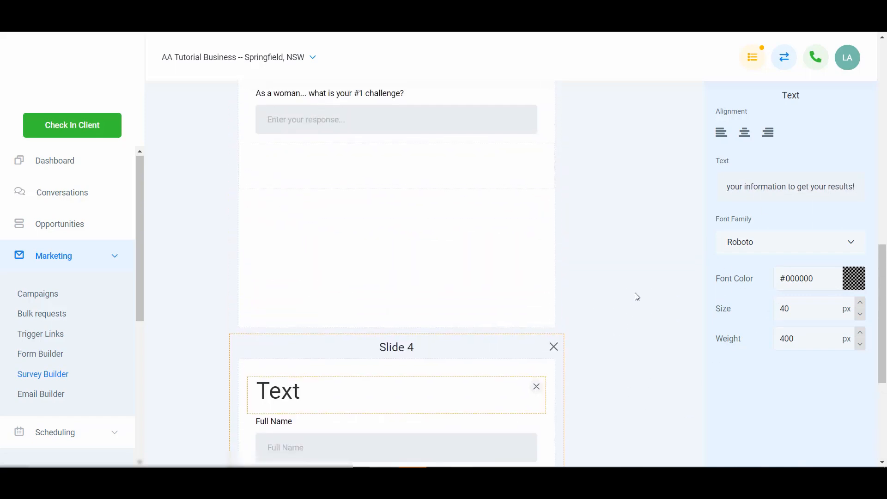
# - Shrink the heading's font by entering 2 in its Size value
pyautogui.click(519, 318)
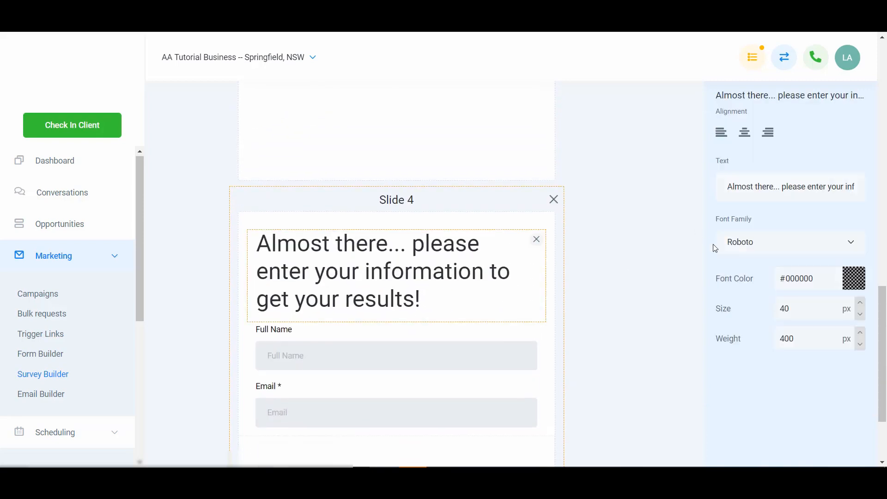
pyautogui.moveTo(800, 310); pyautogui.dragTo(777, 308)
pyautogui.write('26')
pyautogui.click(633, 286)
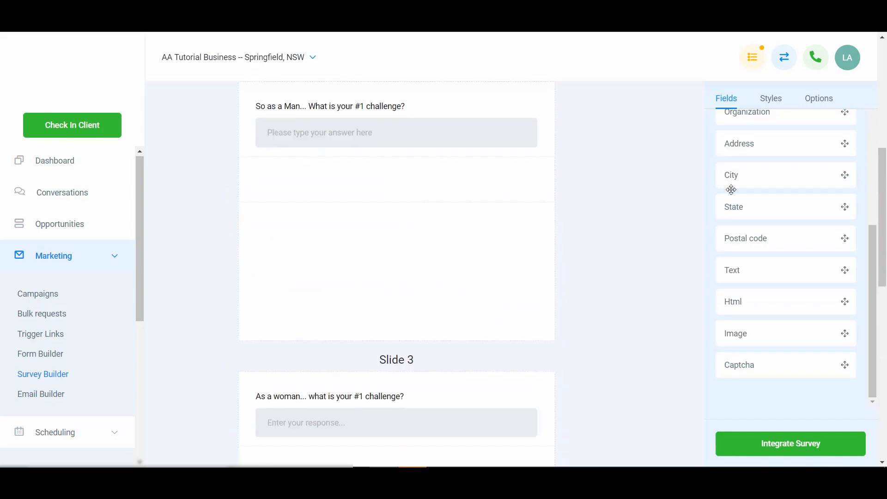
pyautogui.click(771, 99)
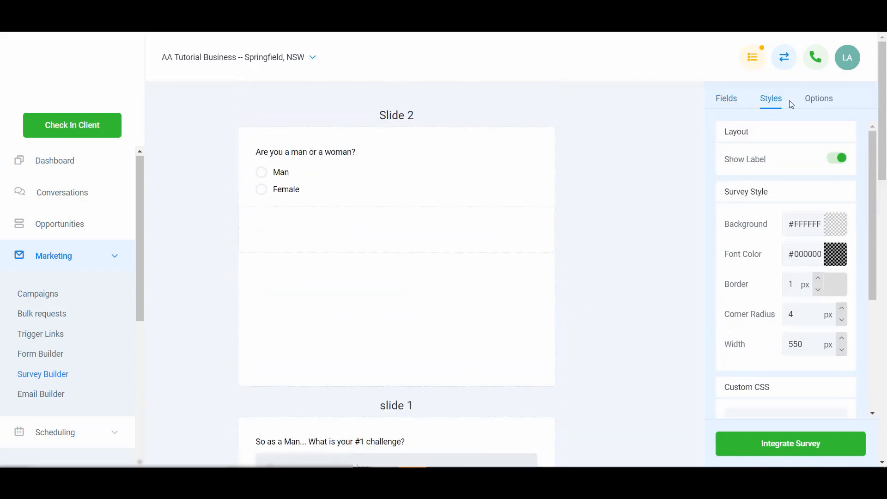
pyautogui.click(804, 98)
pyautogui.scroll(-10, 797, 266)
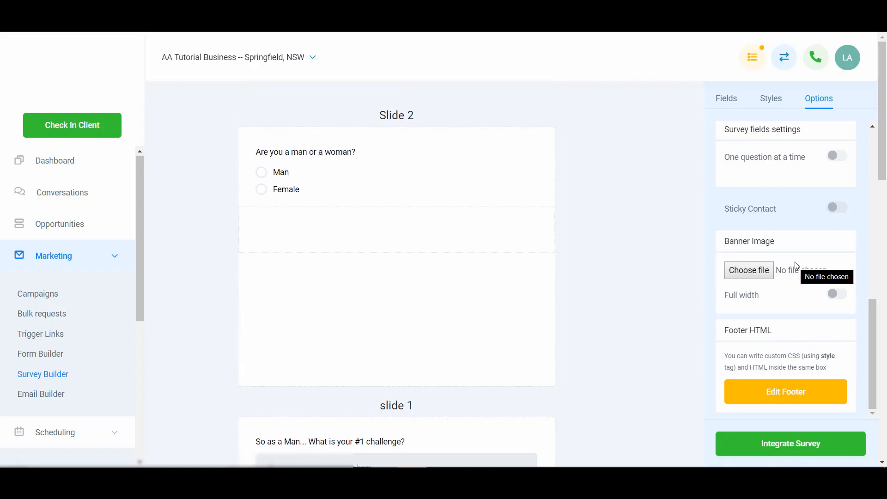
pyautogui.scroll(3, 785, 214)
pyautogui.scroll(5, 784, 210)
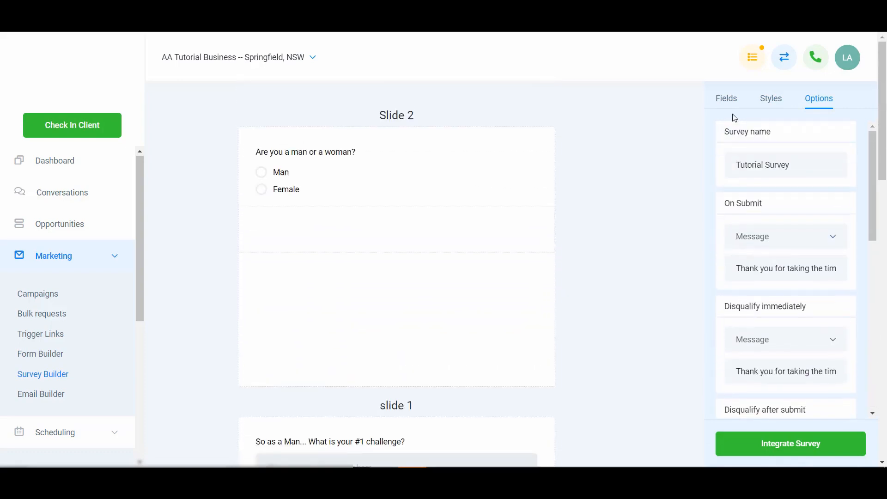
pyautogui.click(725, 98)
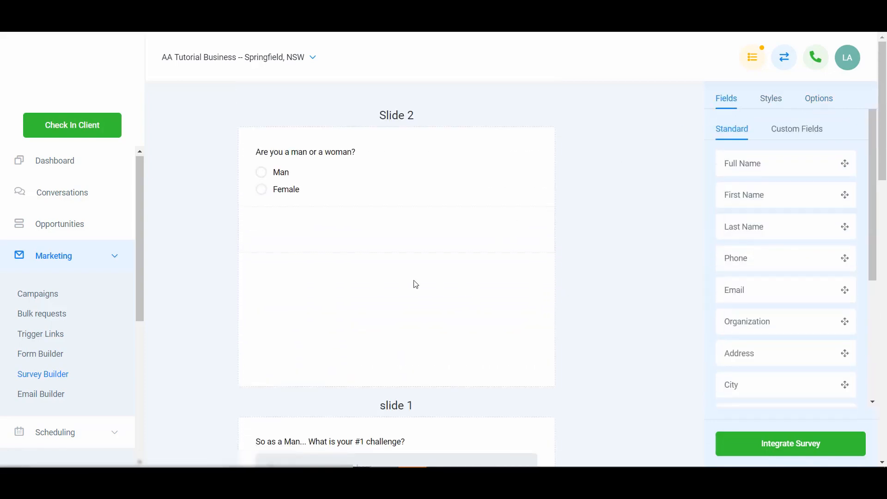
pyautogui.scroll(-10, 437, 318)
pyautogui.scroll(-5, 436, 323)
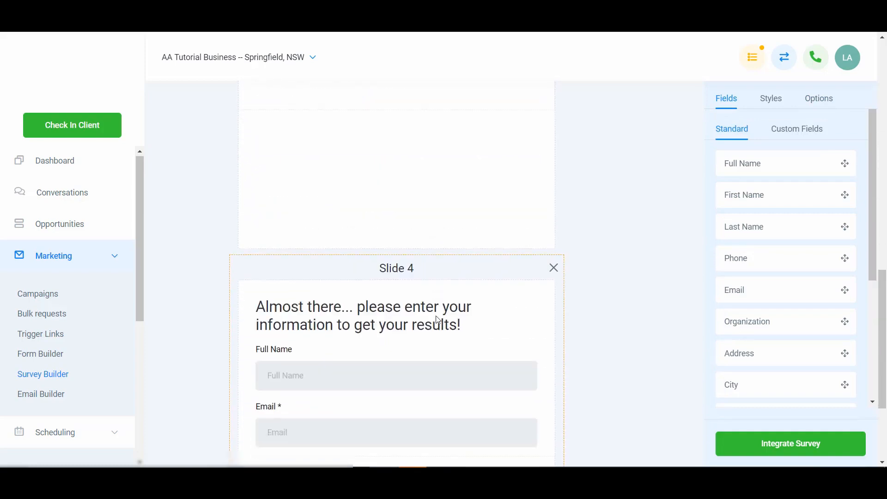
pyautogui.scroll(-3, 429, 351)
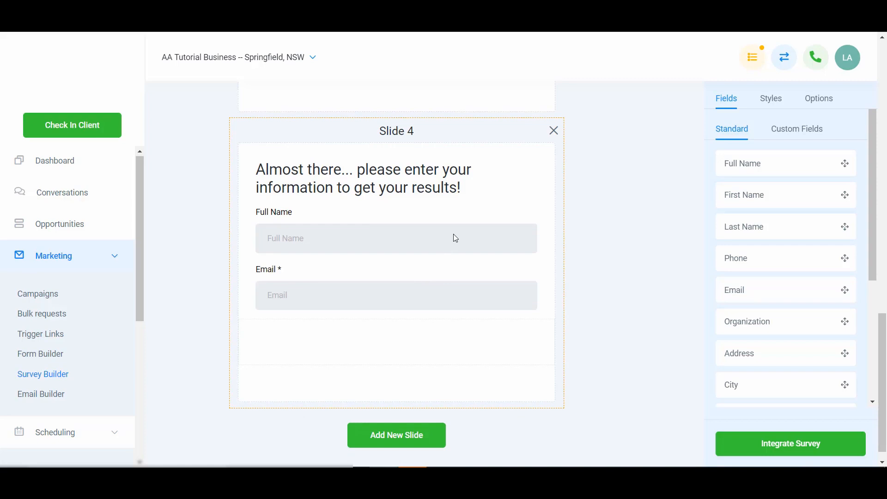
pyautogui.scroll(2, 450, 255)
pyautogui.scroll(6, 451, 255)
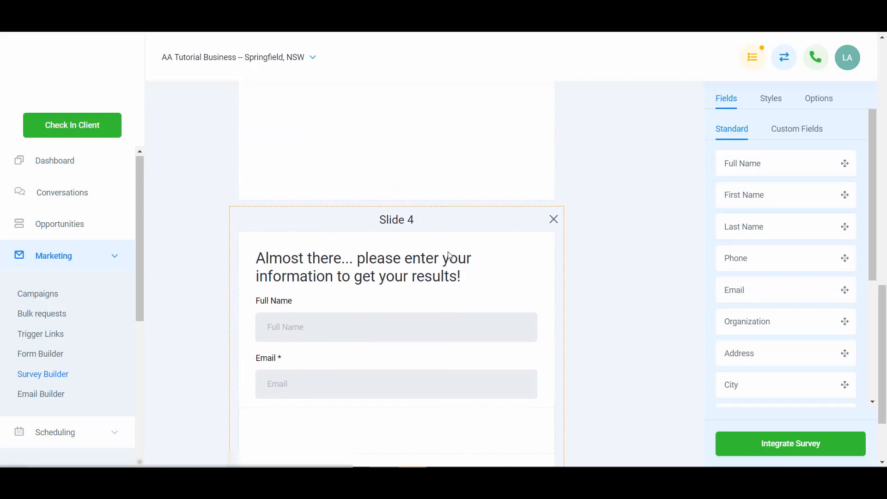
pyautogui.scroll(3, 450, 255)
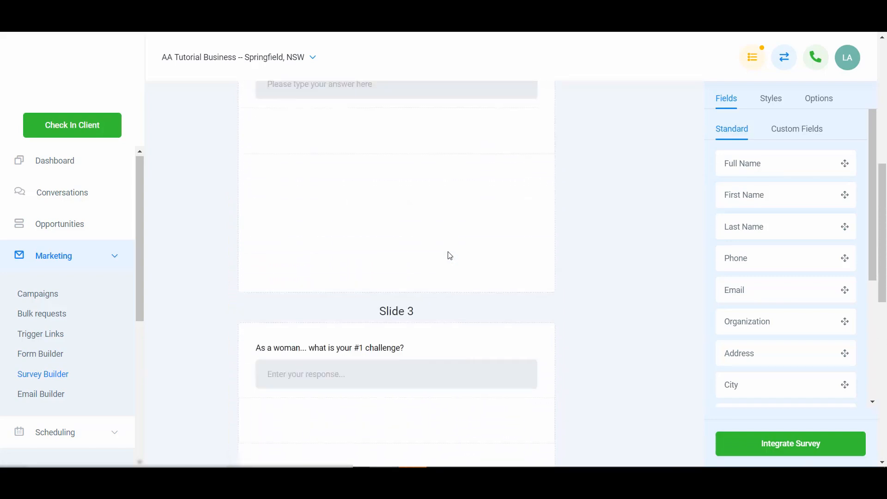
pyautogui.scroll(-12, 451, 255)
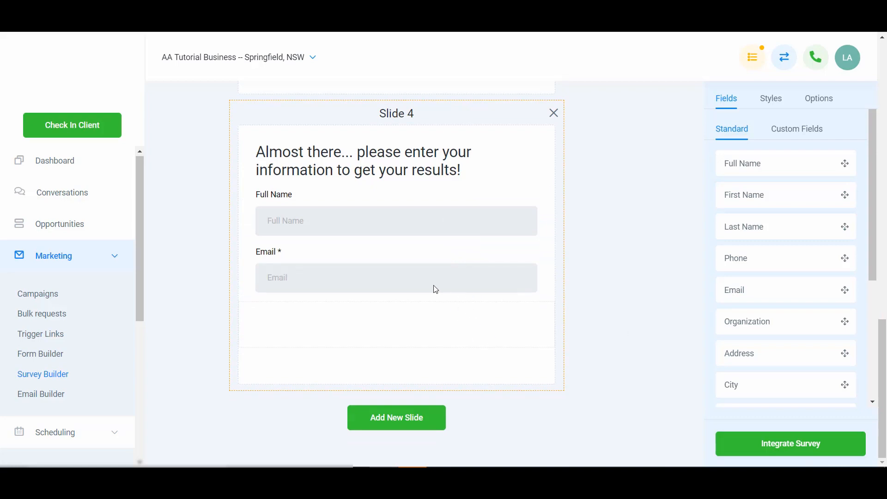
pyautogui.scroll(7, 436, 273)
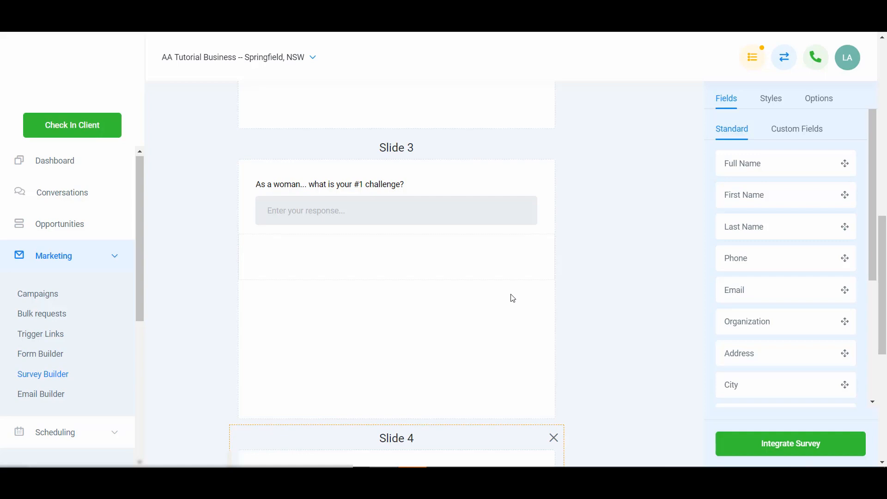
pyautogui.scroll(-3, 513, 298)
pyautogui.scroll(-3, 513, 298)
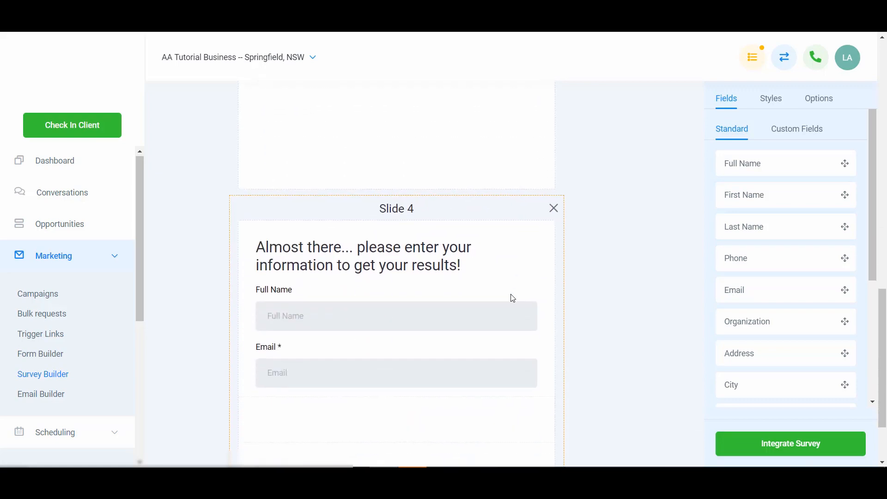
pyautogui.scroll(-2, 513, 298)
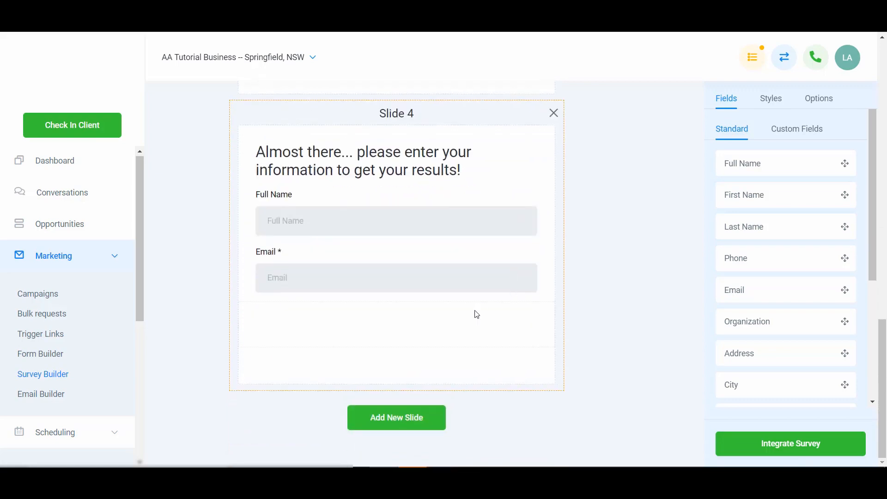
pyautogui.scroll(-5, 795, 286)
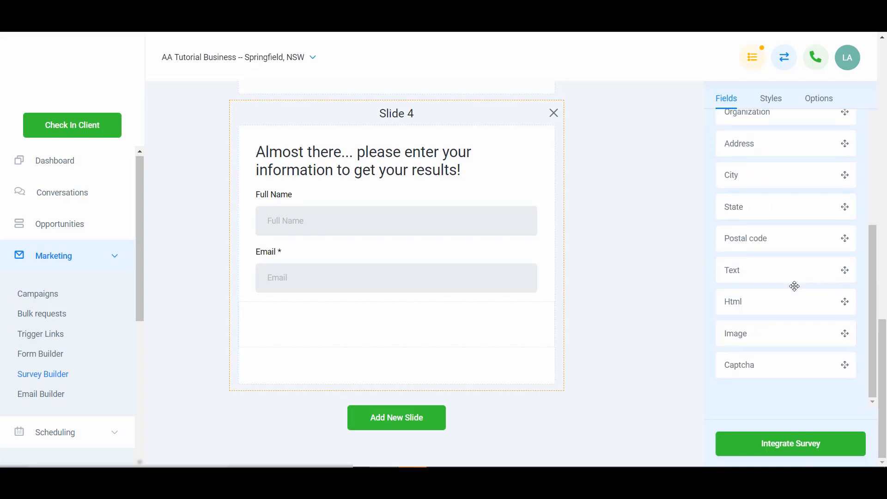
pyautogui.scroll(10, 402, 287)
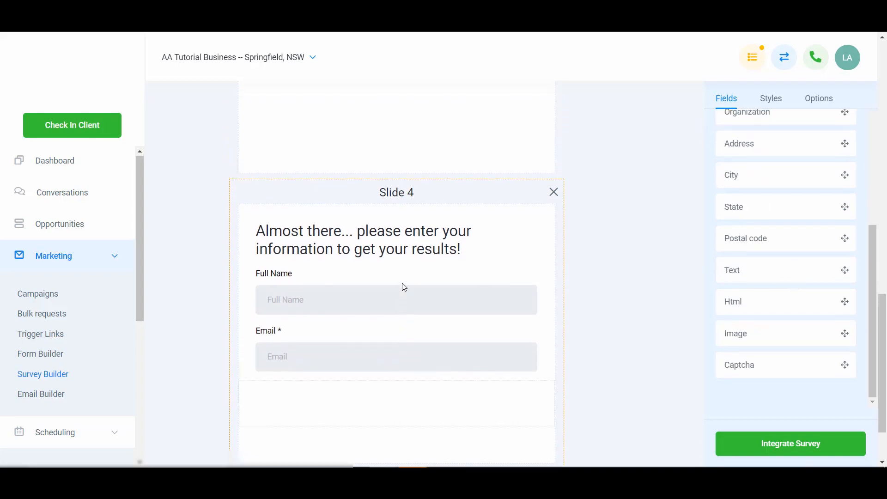
pyautogui.scroll(5, 404, 284)
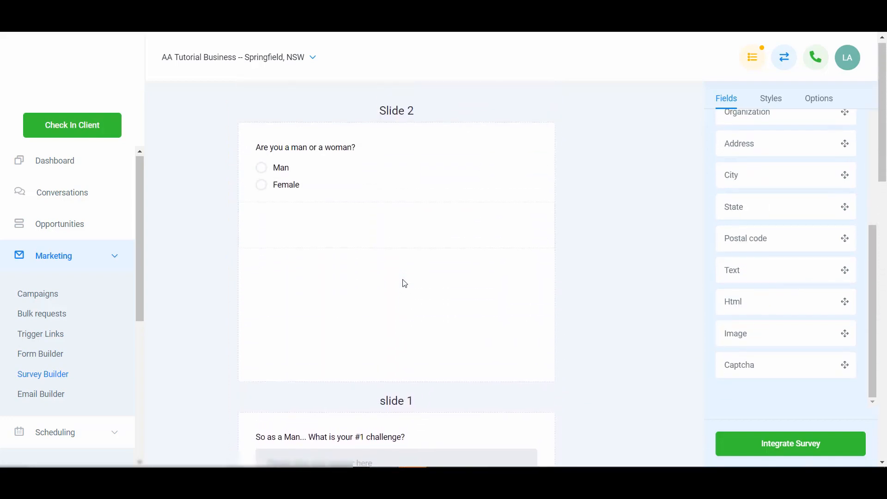
pyautogui.scroll(-4, 405, 283)
pyautogui.scroll(1, 404, 283)
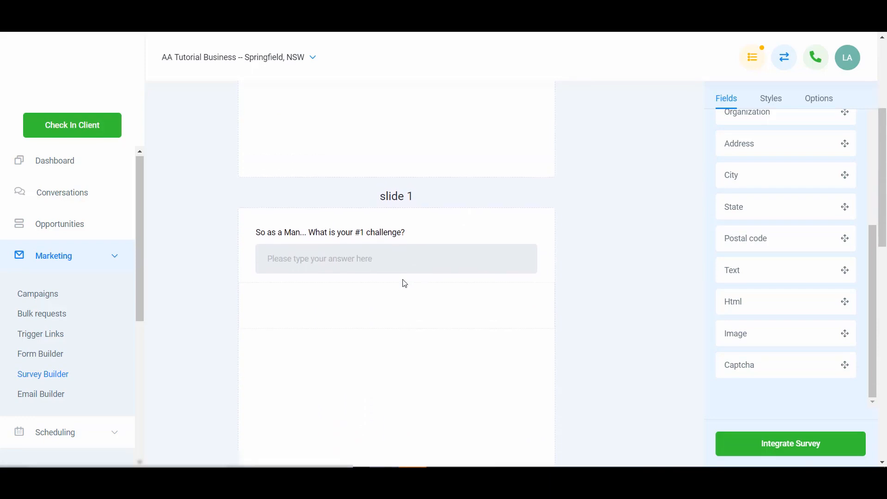
pyautogui.scroll(-3, 405, 283)
pyautogui.scroll(2, 405, 283)
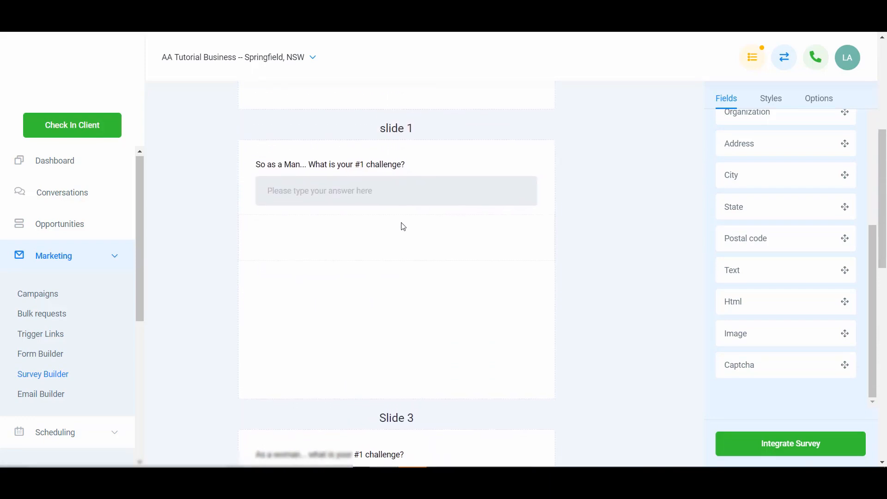
# - Delete the 'So as a Man... What is your #1 challenge?' question from slide 1
pyautogui.click(436, 190)
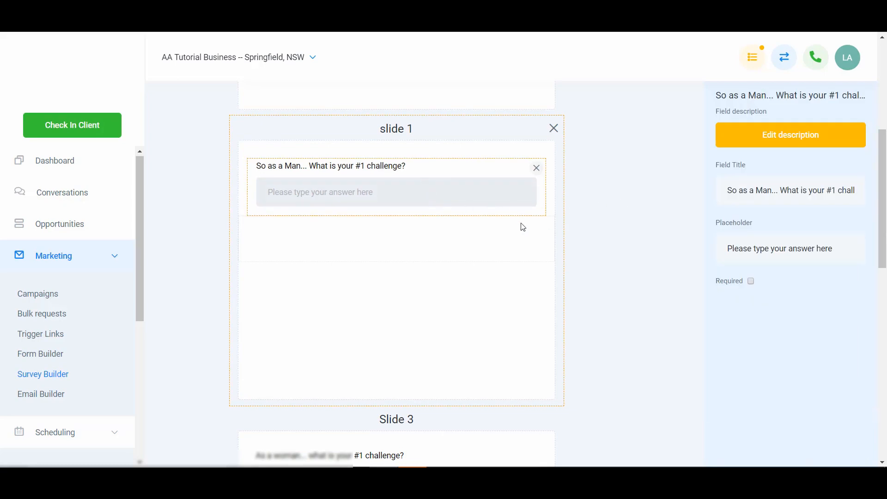
pyautogui.scroll(-3, 420, 333)
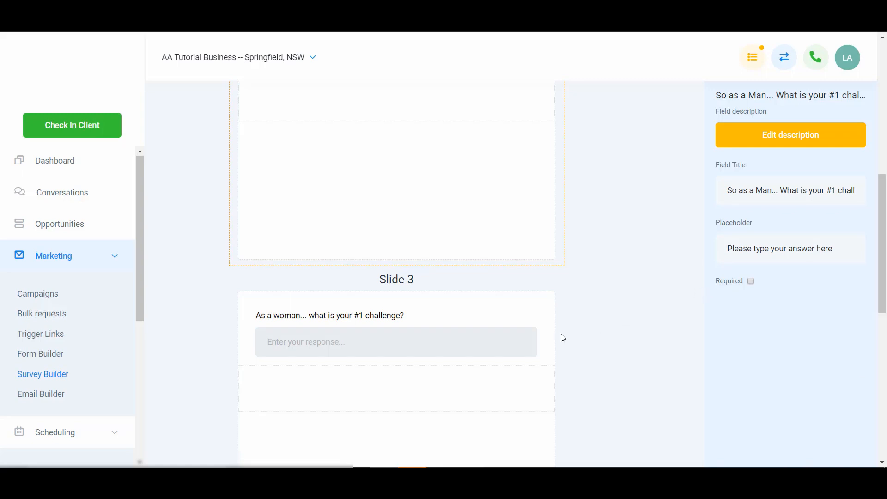
pyautogui.scroll(3, 559, 336)
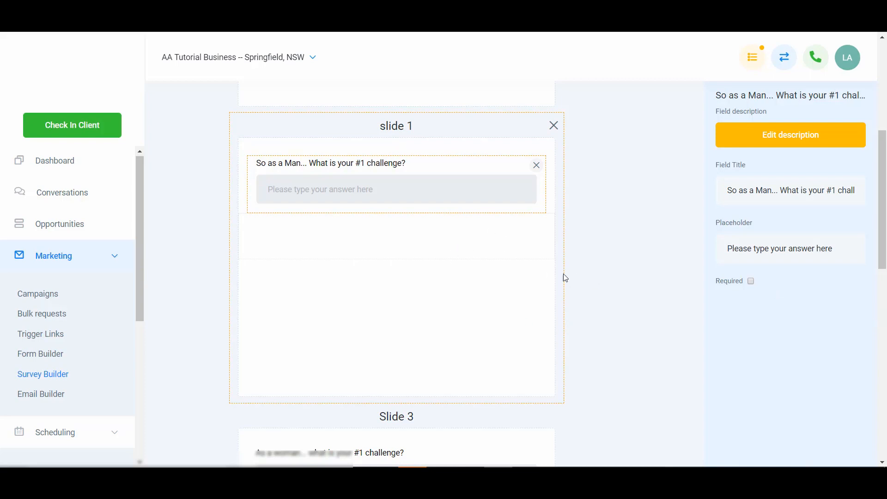
pyautogui.click(489, 312)
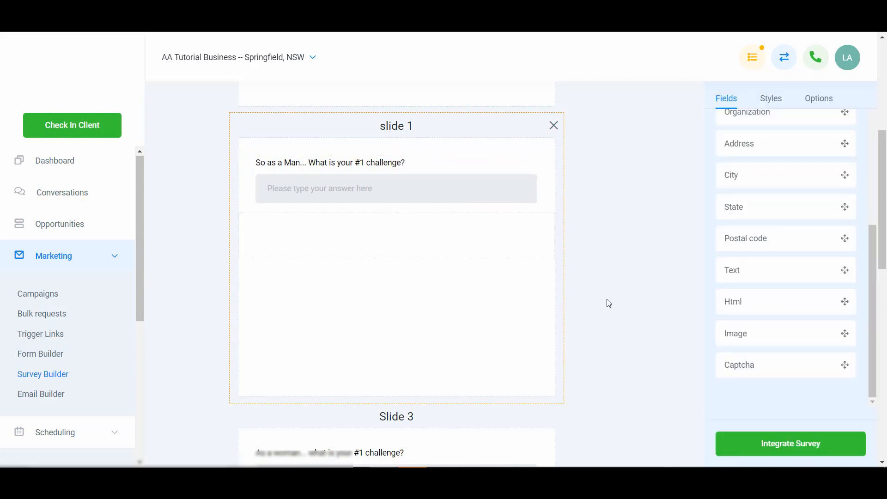
pyautogui.scroll(4, 476, 273)
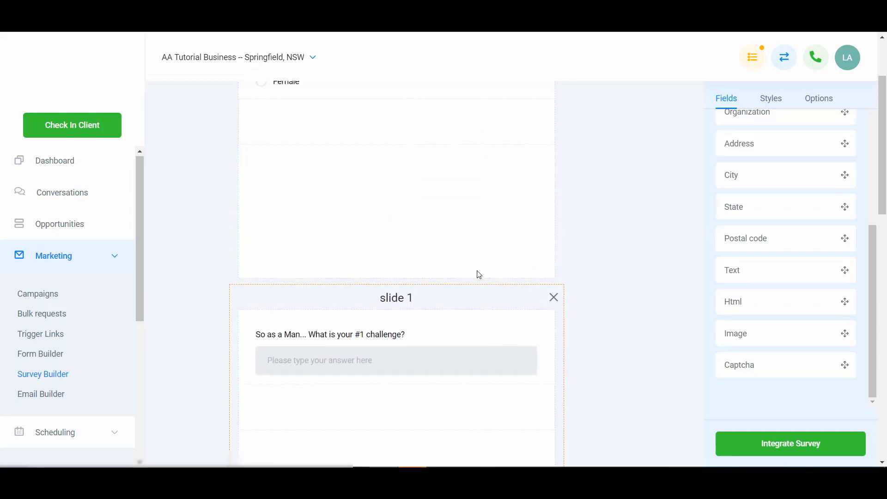
pyautogui.scroll(-1, 485, 273)
pyautogui.scroll(-1, 486, 274)
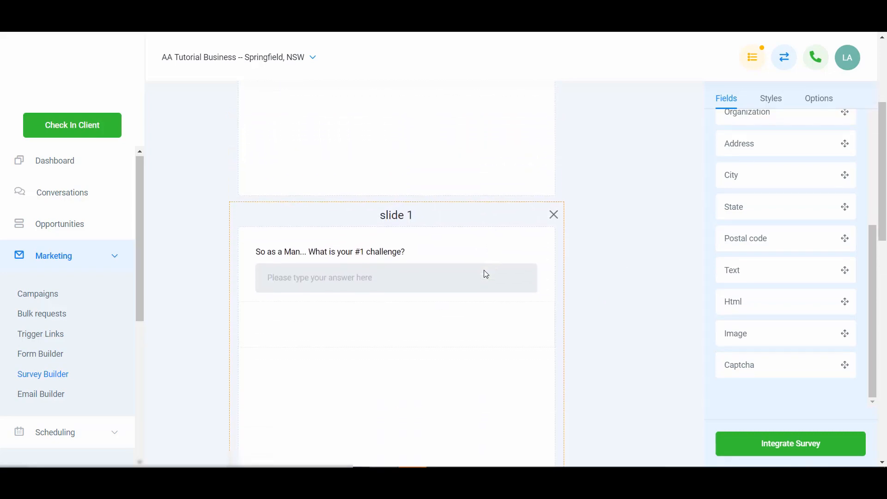
pyautogui.scroll(4, 486, 274)
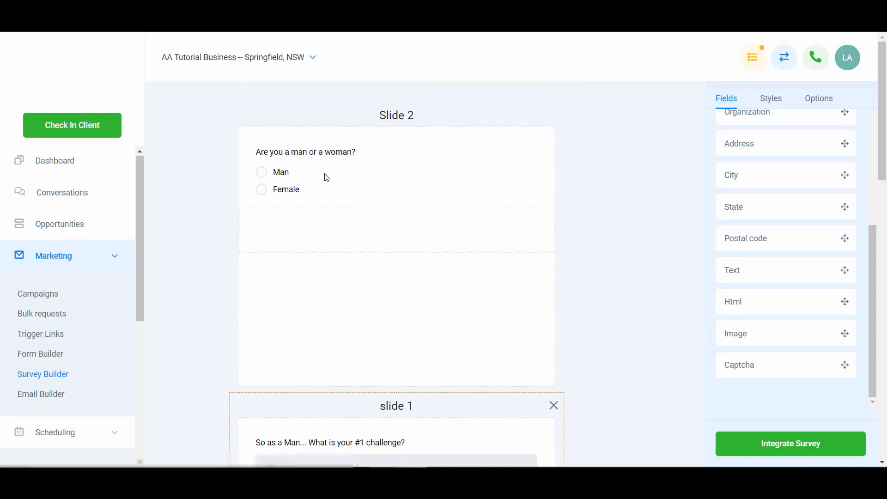
pyautogui.scroll(-3, 409, 283)
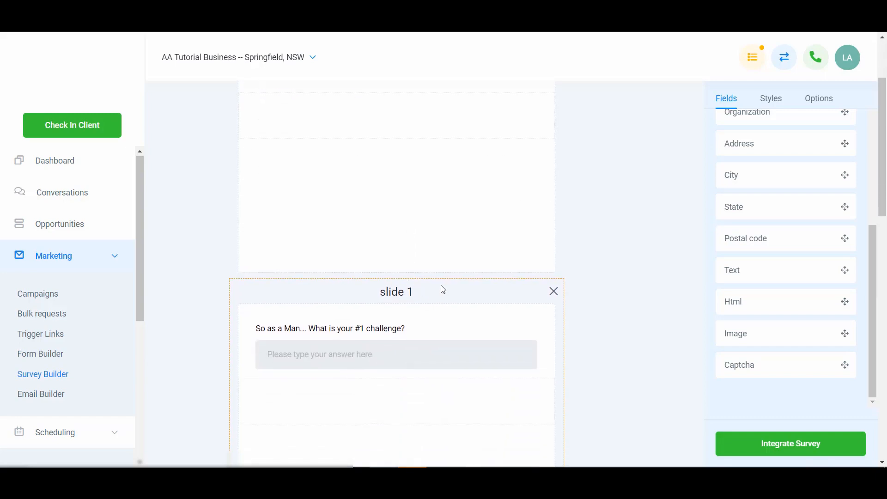
pyautogui.click(473, 361)
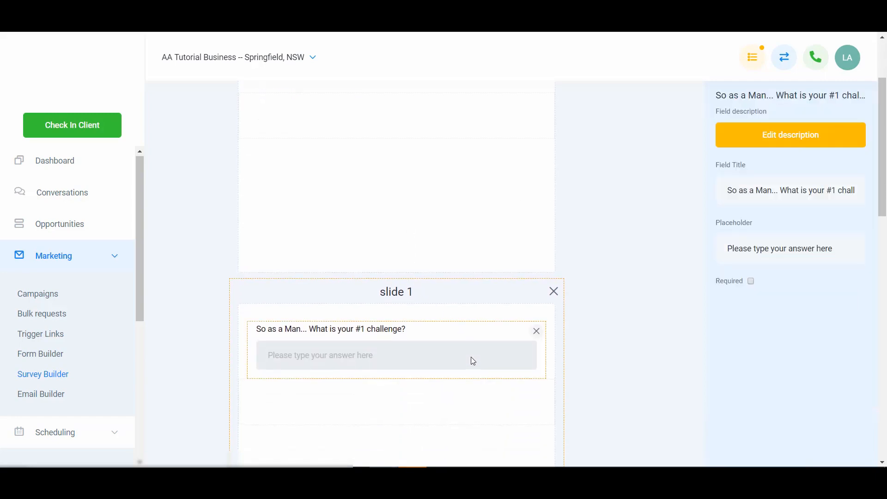
pyautogui.click(418, 353)
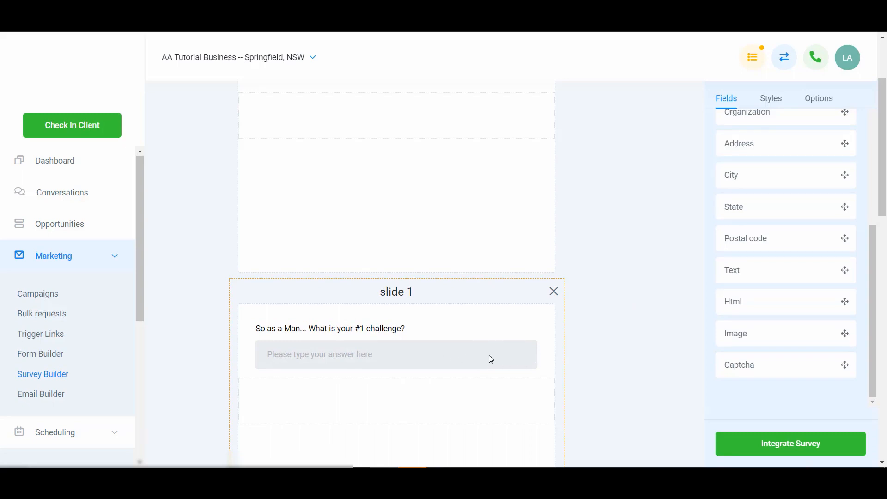
pyautogui.click(526, 342)
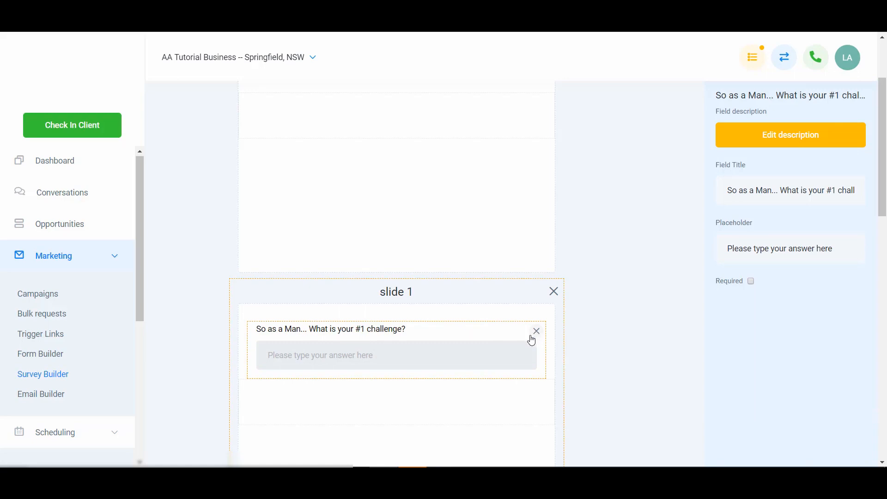
pyautogui.click(554, 291)
pyautogui.scroll(3, 763, 172)
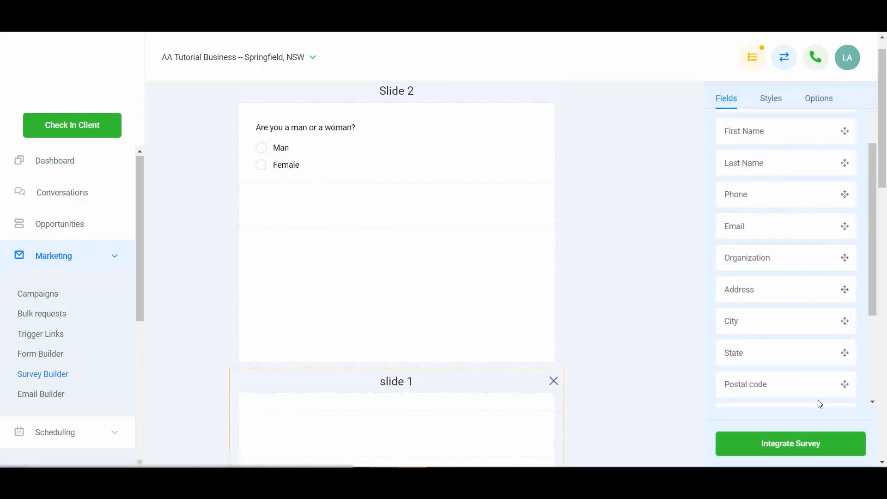
# - Start a new Radio custom field named 'Which is most important to you?'
pyautogui.click(818, 107)
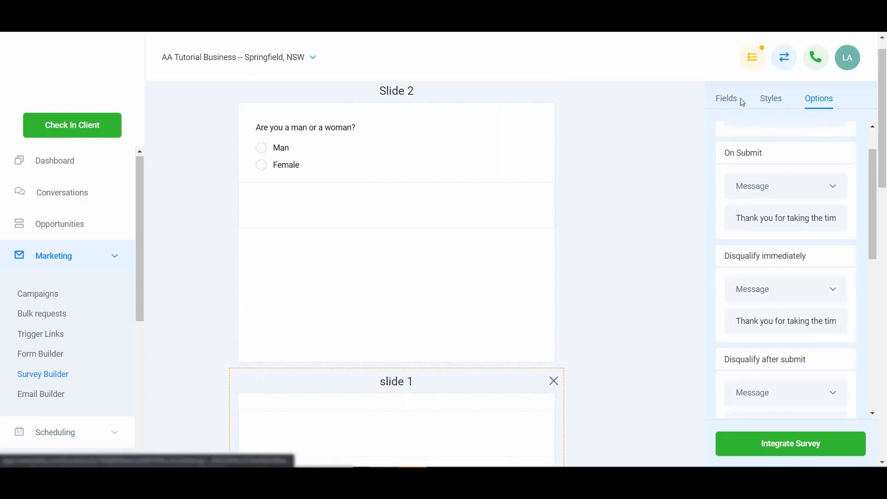
pyautogui.click(726, 99)
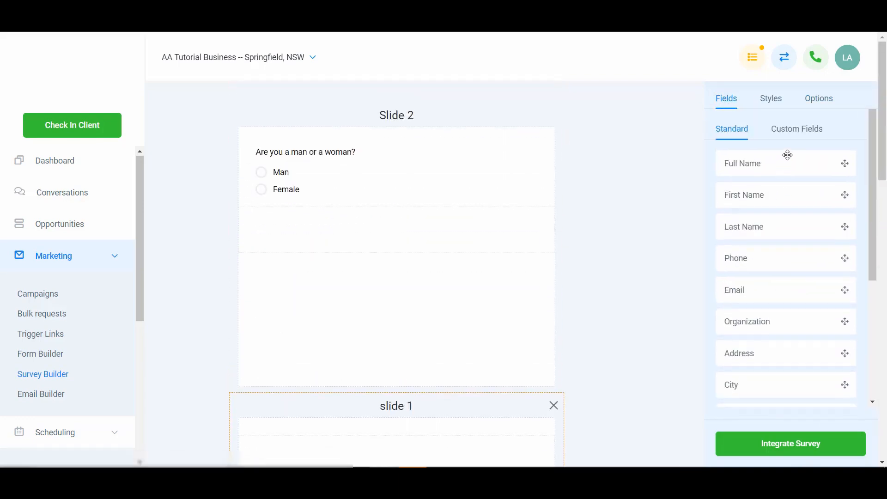
pyautogui.click(799, 129)
pyautogui.scroll(-4, 480, 303)
pyautogui.click(746, 341)
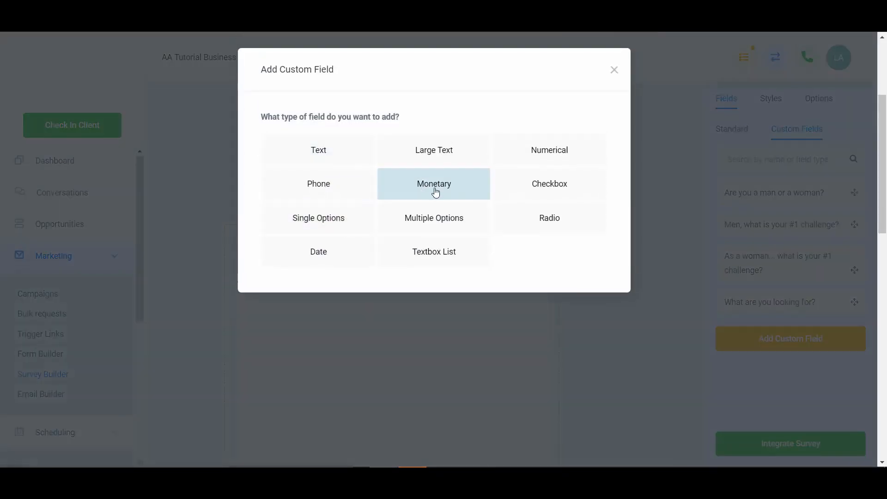
pyautogui.click(548, 218)
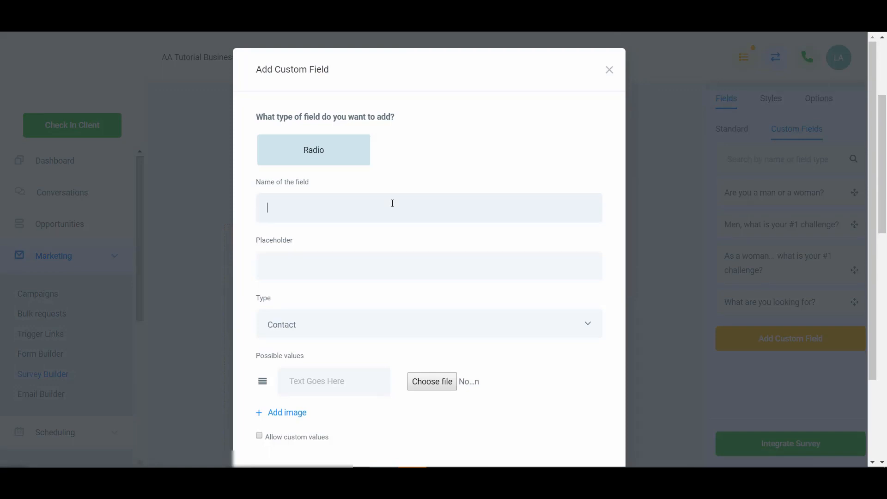
pyautogui.write('Male challe')
pyautogui.hotkey('ctrl', 'shift', 'Left')
pyautogui.hotkey('ctrl', 'shift', 'Left')
pyautogui.press('BackSpace')
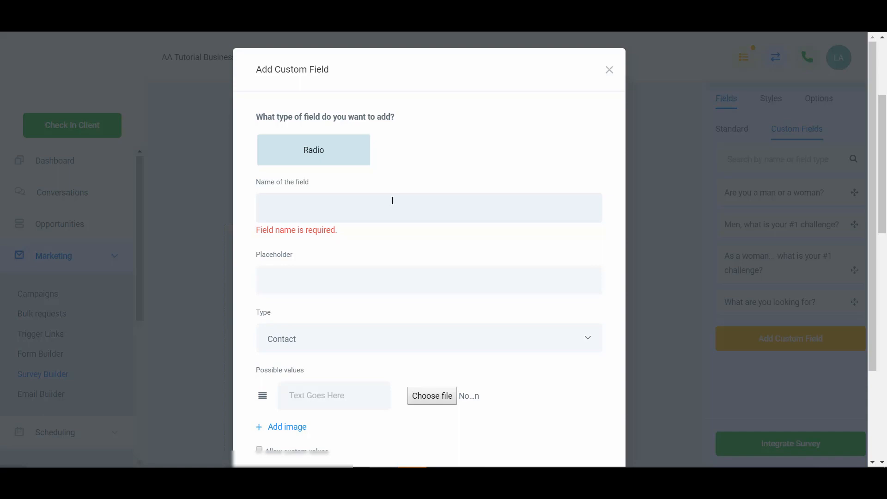
pyautogui.write('Which is most important to you?')
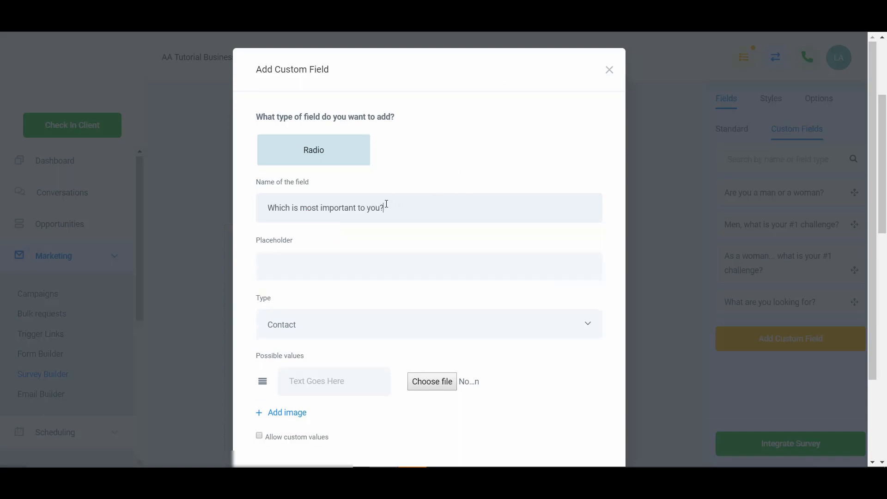
# - Give the field options Money, Success, Family and Freedom, and save it
pyautogui.scroll(-3, 351, 296)
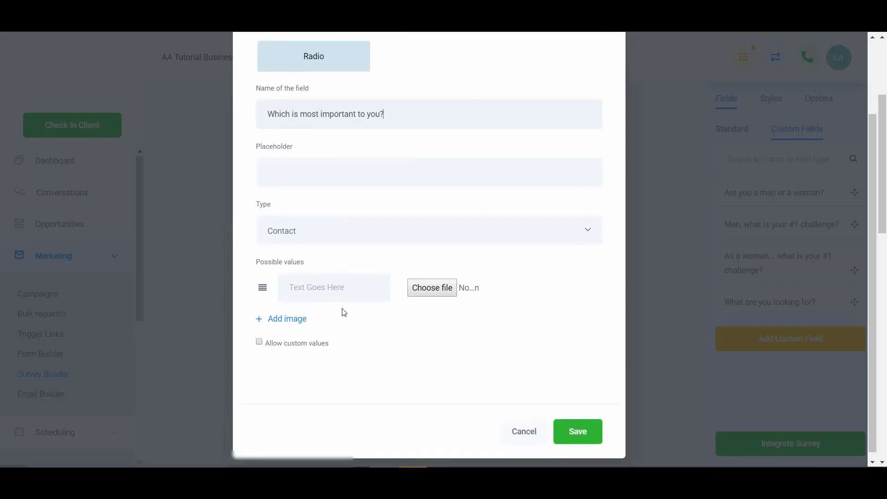
pyautogui.click(346, 290)
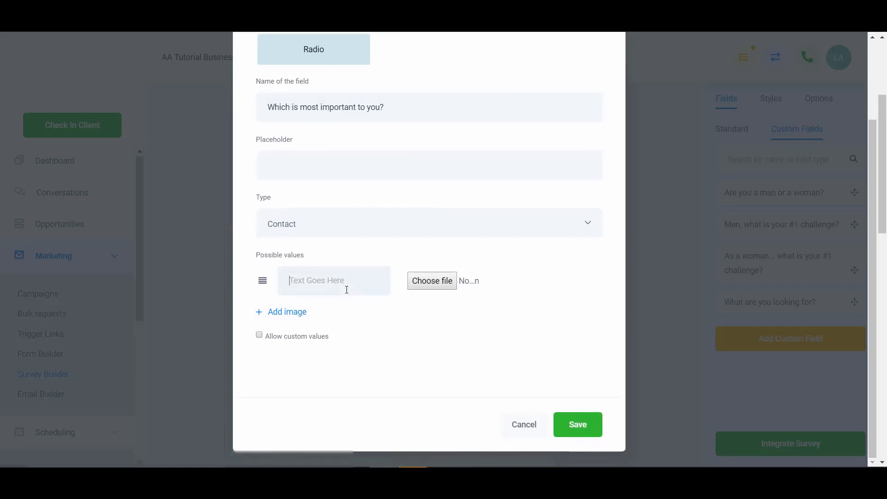
pyautogui.write('Money')
pyautogui.click(305, 314)
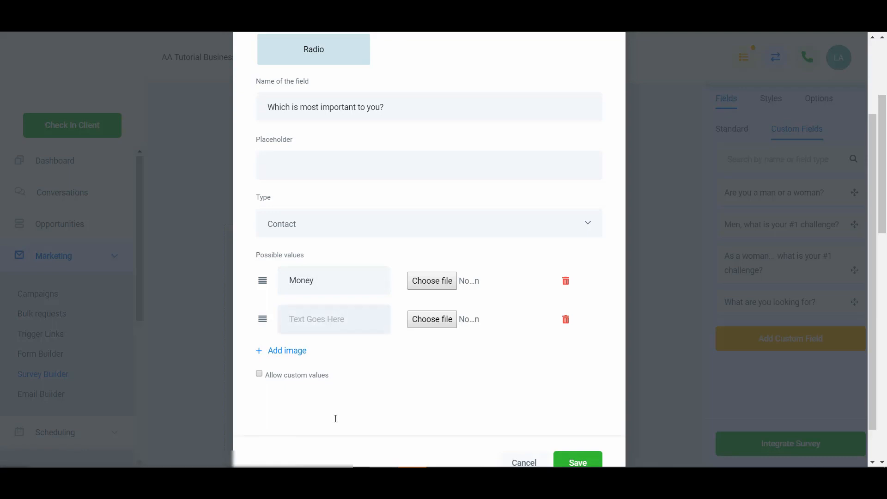
pyautogui.write('Success')
pyautogui.click(301, 352)
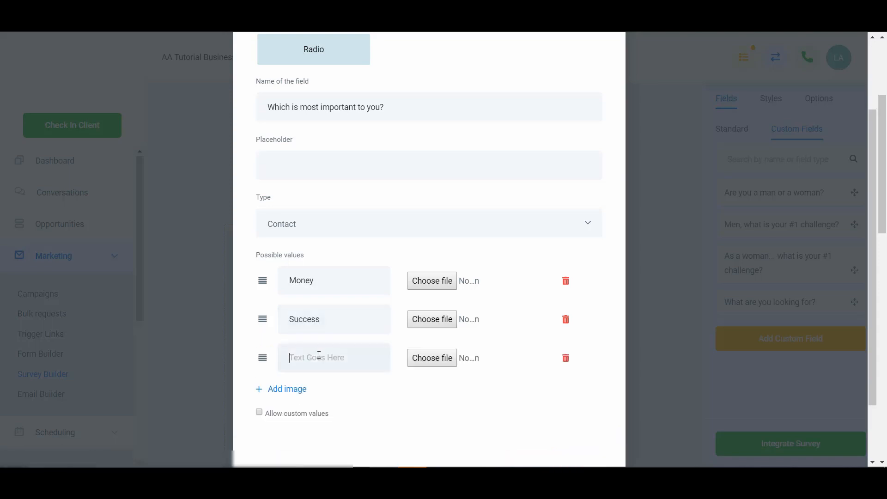
pyautogui.write('Family')
pyautogui.click(293, 389)
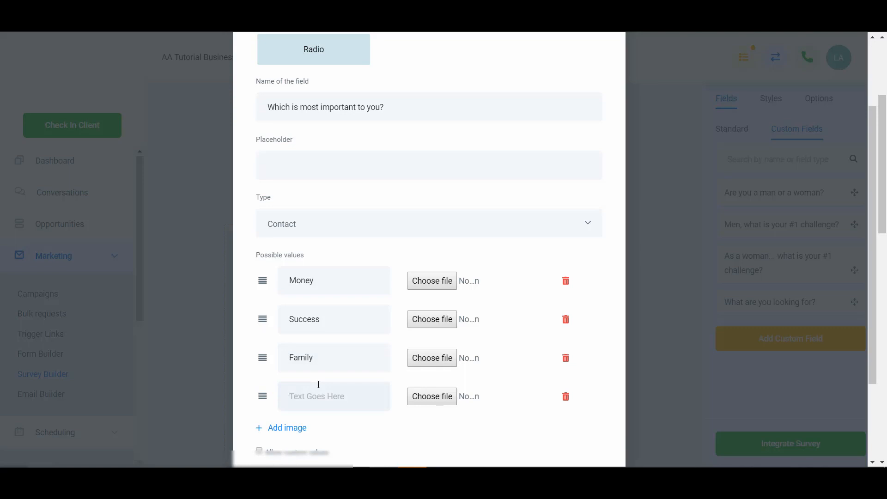
pyautogui.write('Freedom')
pyautogui.scroll(-3, 323, 386)
pyautogui.click(576, 421)
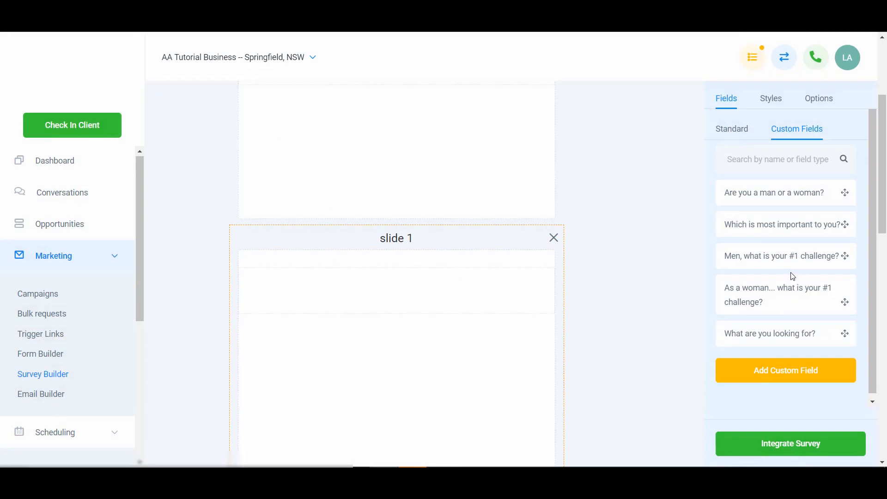
# - Place the 'Which is most important to you?' question on slide 1
pyautogui.moveTo(474, 295); pyautogui.dragTo(453, 293)
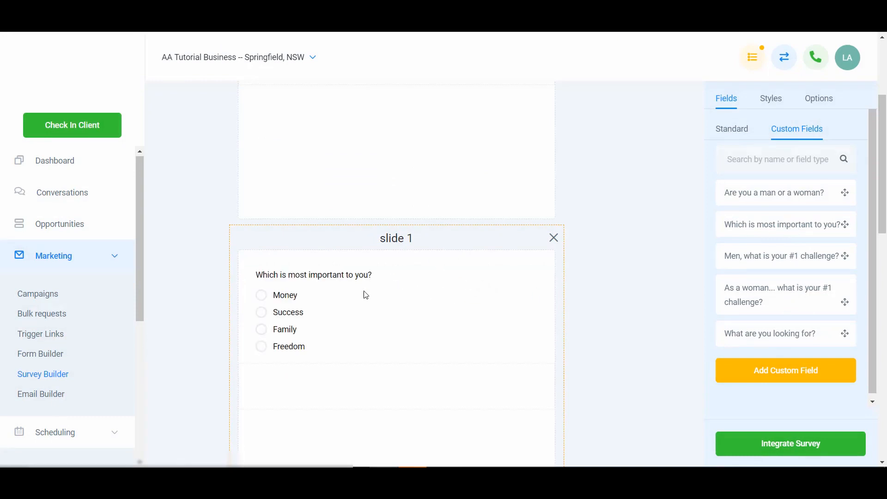
pyautogui.click(380, 311)
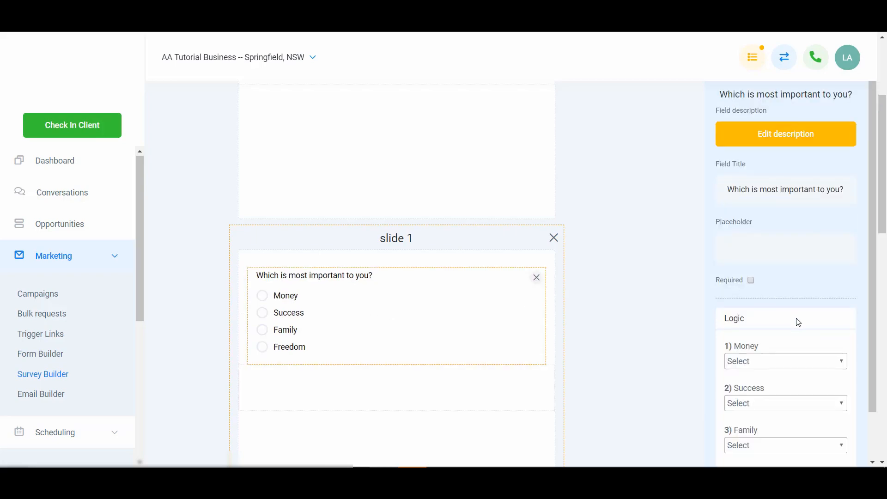
pyautogui.scroll(-1, 785, 333)
pyautogui.scroll(-4, 481, 370)
pyautogui.scroll(-5, 481, 371)
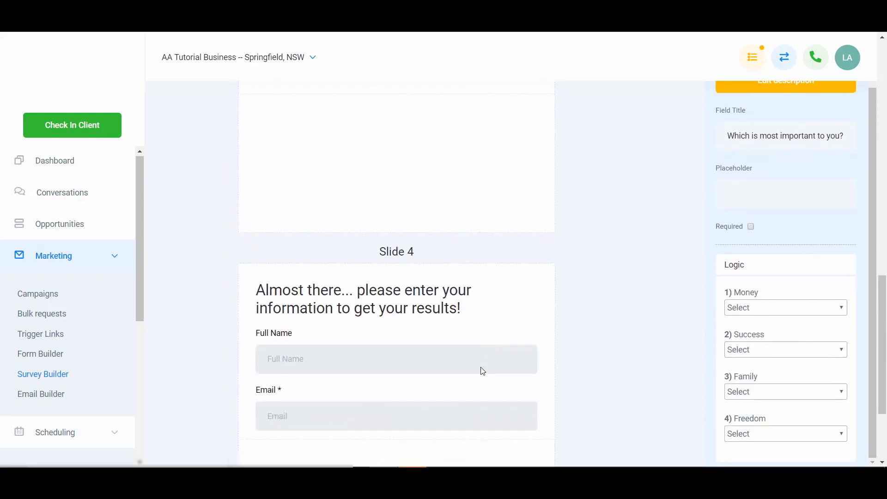
# - Route the Money, Success, Family and Freedom answers all to P4 - Slide 4
pyautogui.click(758, 310)
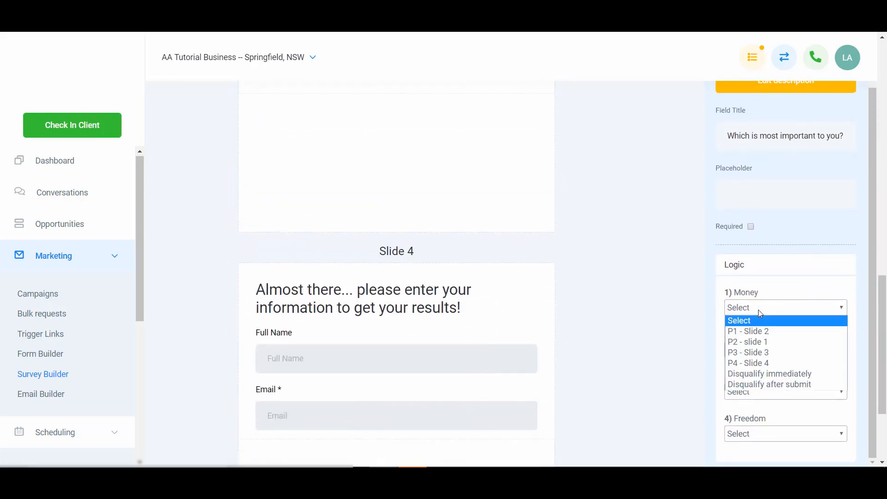
pyautogui.click(770, 363)
pyautogui.click(776, 352)
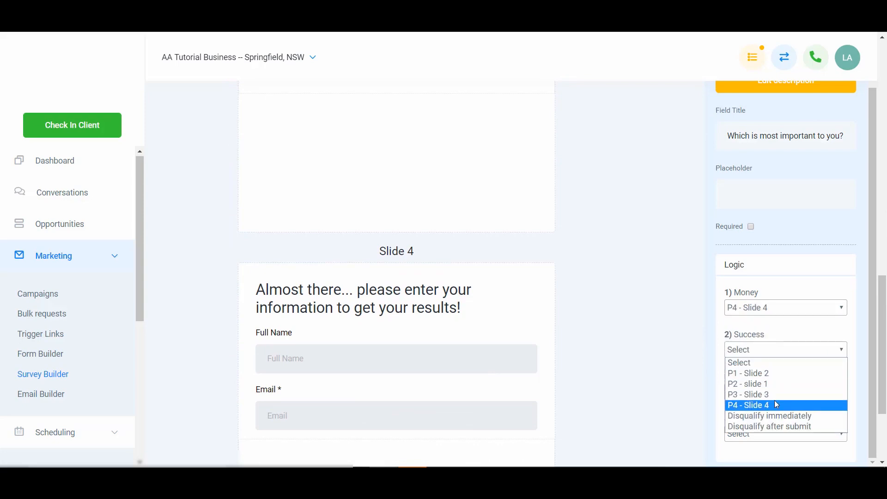
pyautogui.click(774, 400)
pyautogui.click(784, 393)
pyautogui.click(783, 355)
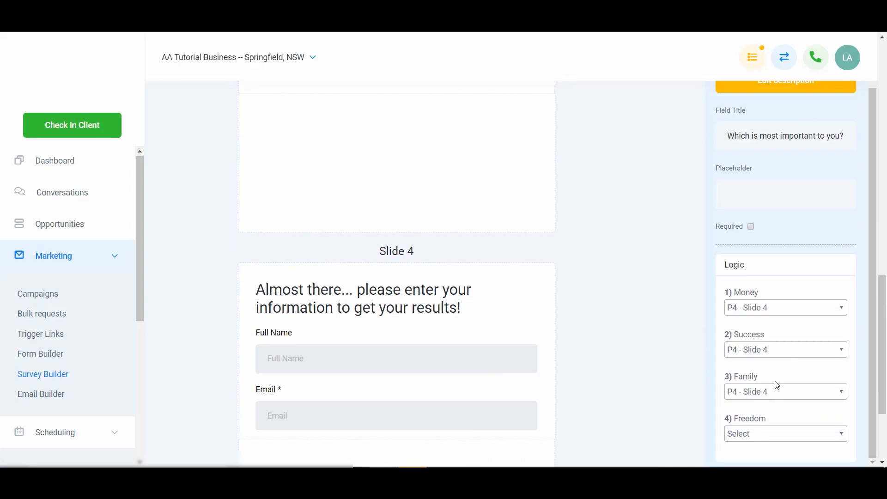
pyautogui.click(781, 437)
pyautogui.click(778, 400)
pyautogui.scroll(-2, 527, 277)
pyautogui.scroll(-1, 525, 270)
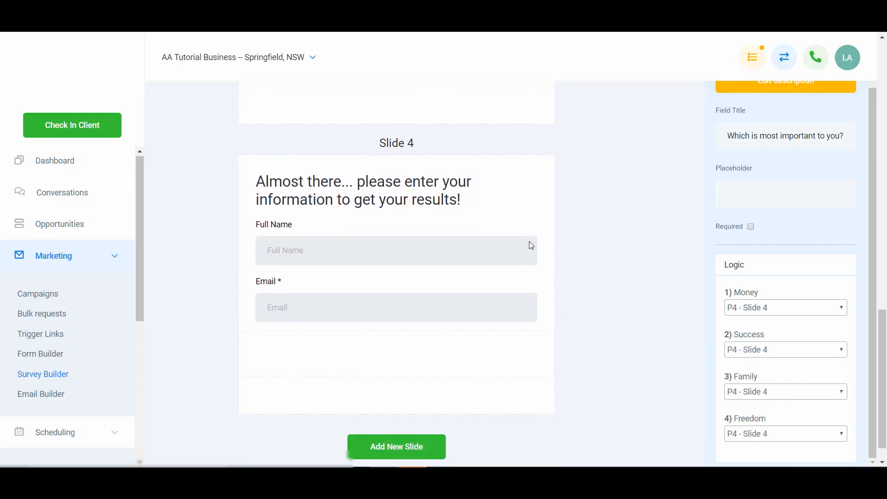
pyautogui.scroll(7, 592, 220)
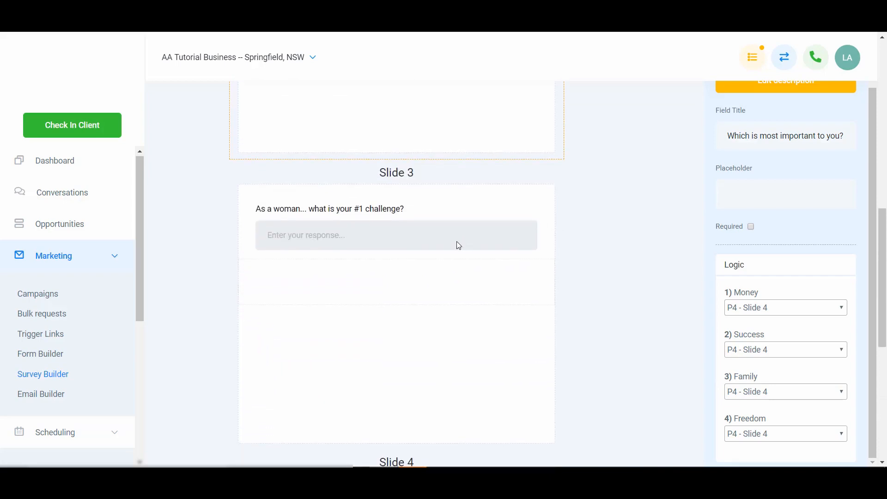
pyautogui.scroll(-5, 474, 346)
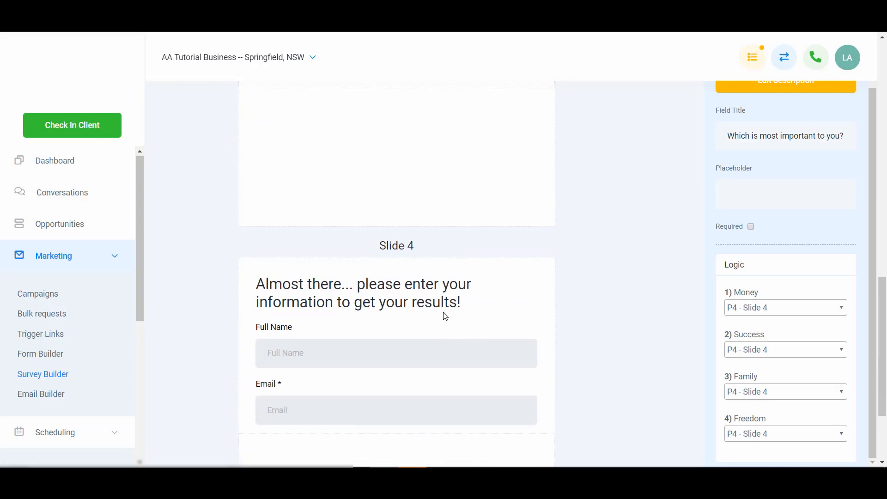
pyautogui.scroll(-3, 445, 316)
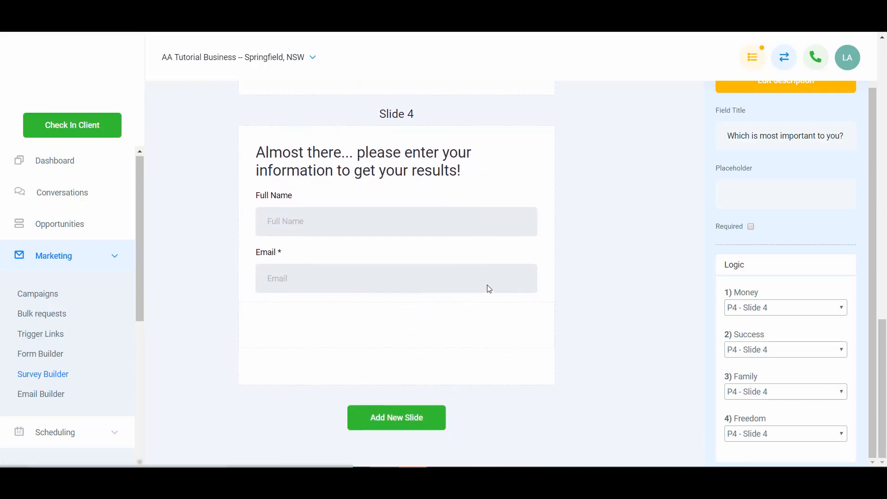
pyautogui.scroll(8, 462, 287)
pyautogui.scroll(2, 753, 267)
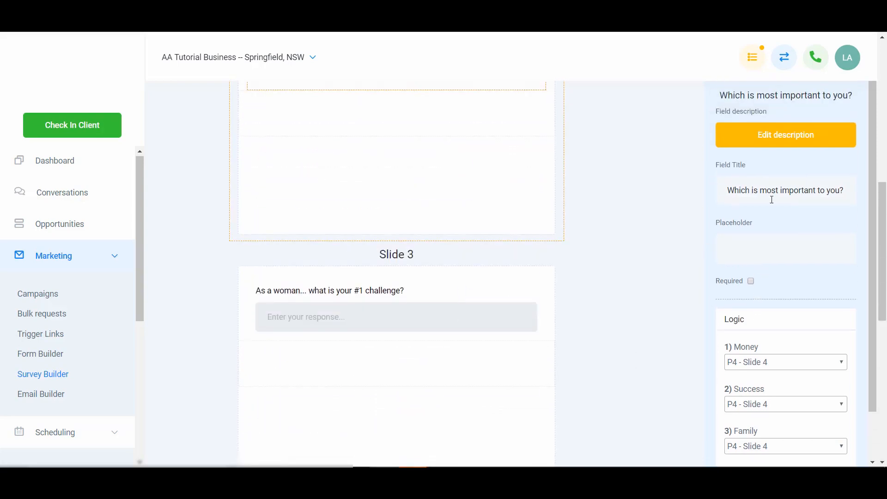
pyautogui.scroll(10, 654, 171)
# - Open the survey Styles settings and toggle Show Label, leaving question labels switched on
pyautogui.click(654, 171)
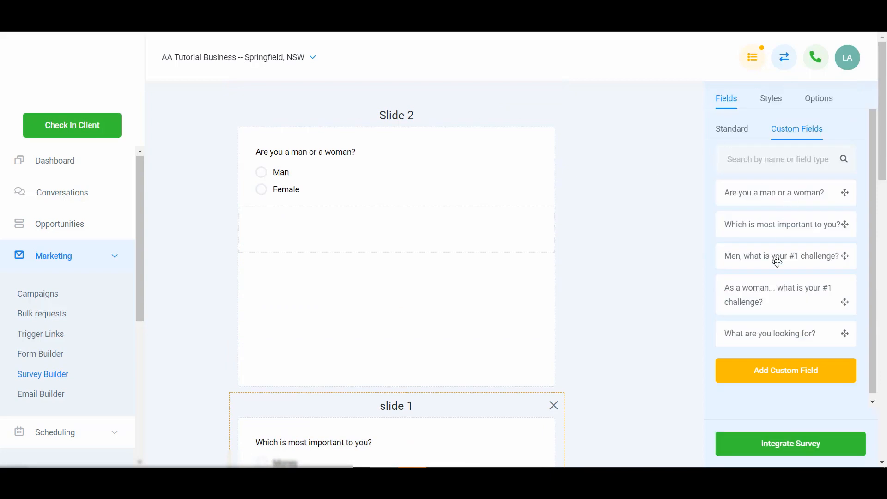
pyautogui.scroll(-1, 777, 262)
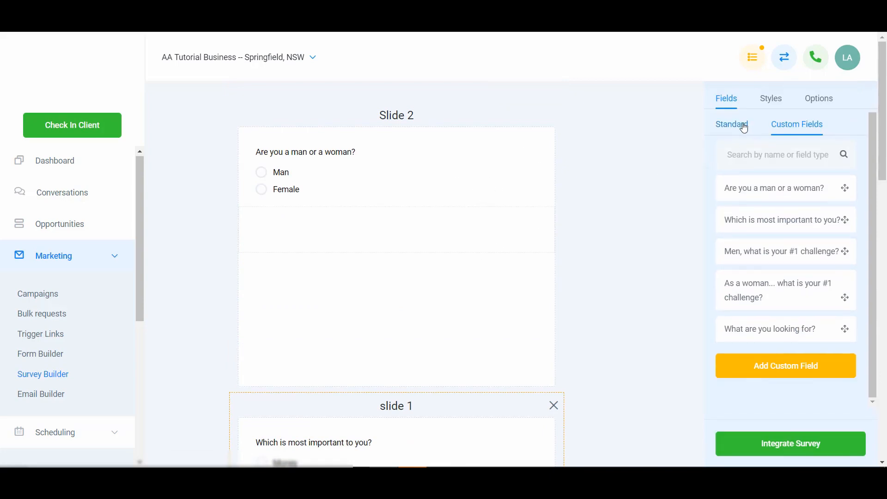
pyautogui.scroll(1, 745, 125)
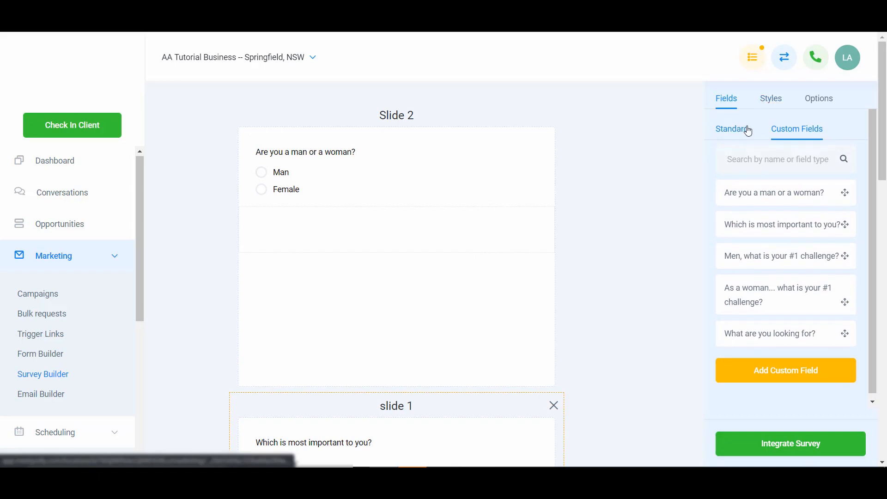
pyautogui.click(763, 110)
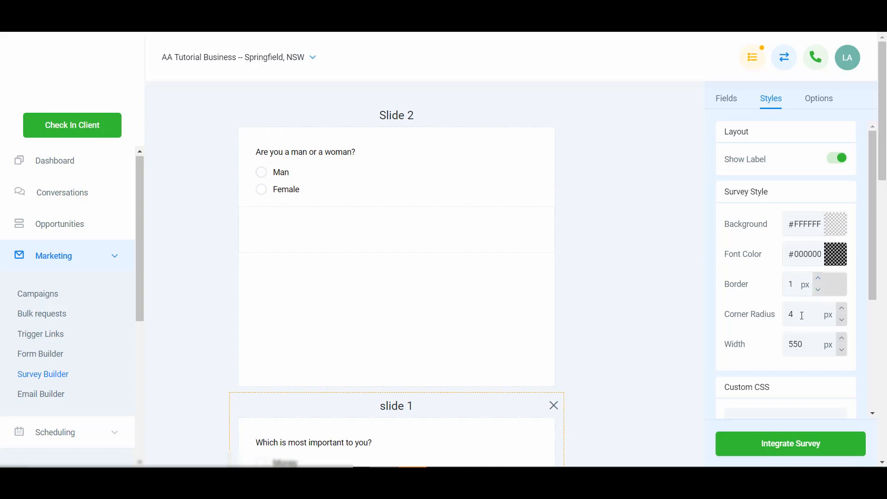
pyautogui.scroll(-3, 785, 284)
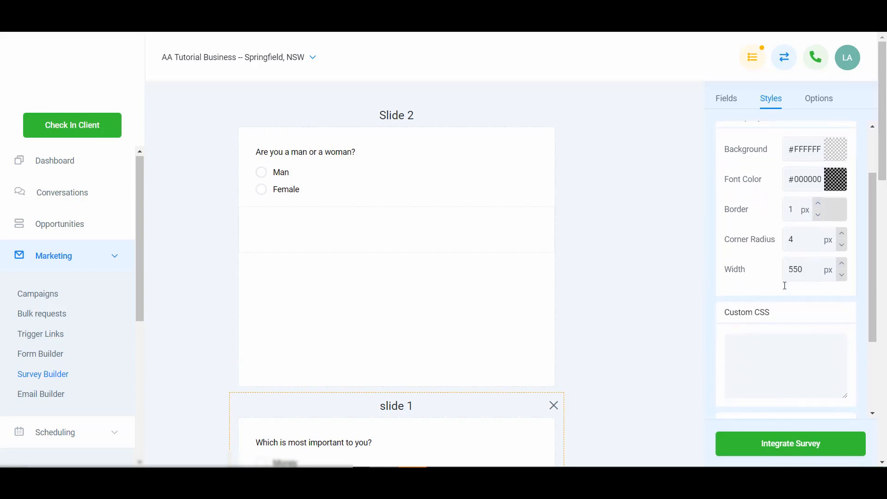
pyautogui.scroll(3, 786, 231)
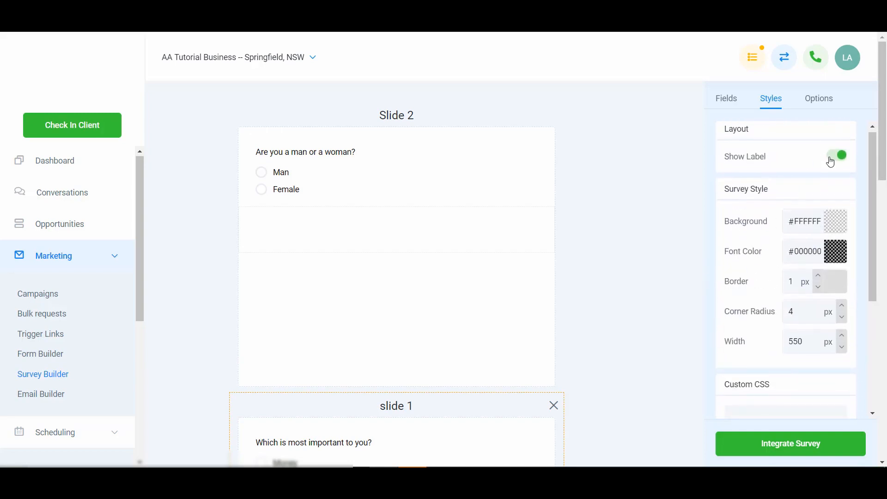
pyautogui.click(831, 160)
pyautogui.click(835, 161)
pyautogui.click(836, 161)
pyautogui.click(837, 162)
pyautogui.scroll(-6, 768, 273)
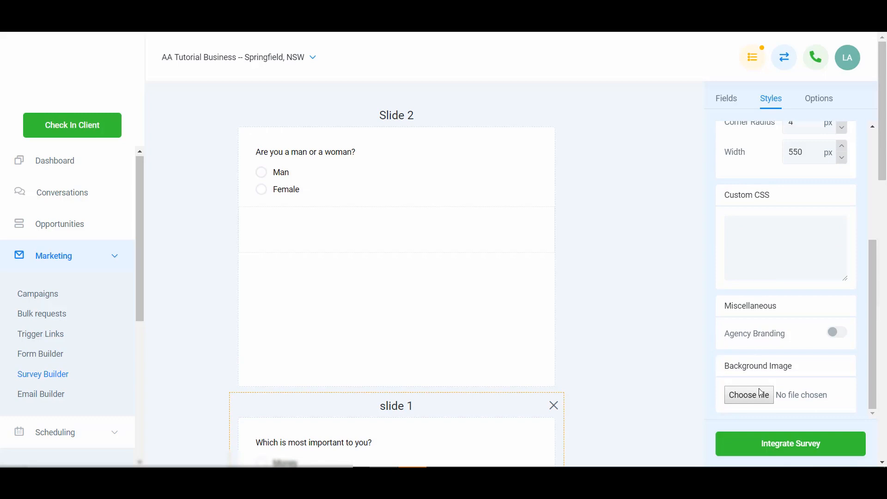
pyautogui.scroll(2, 758, 300)
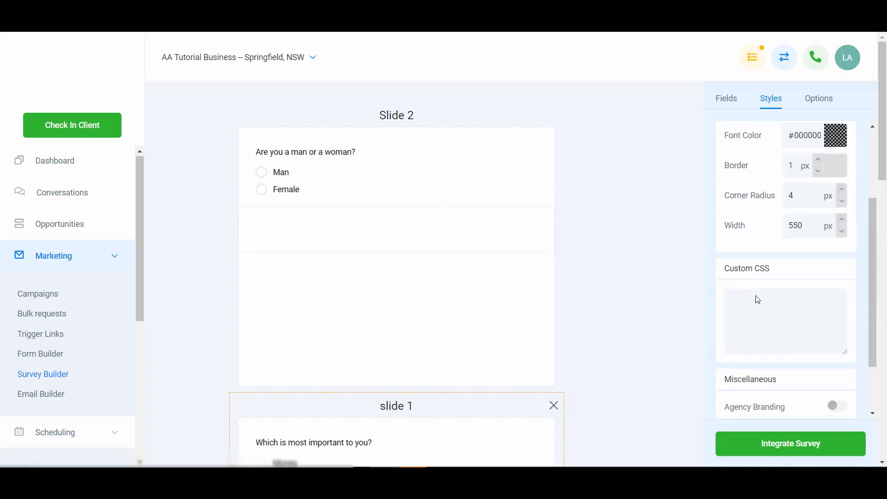
pyautogui.scroll(3, 758, 300)
# - Change the survey's On Submit action from Message to Open URL
pyautogui.click(816, 99)
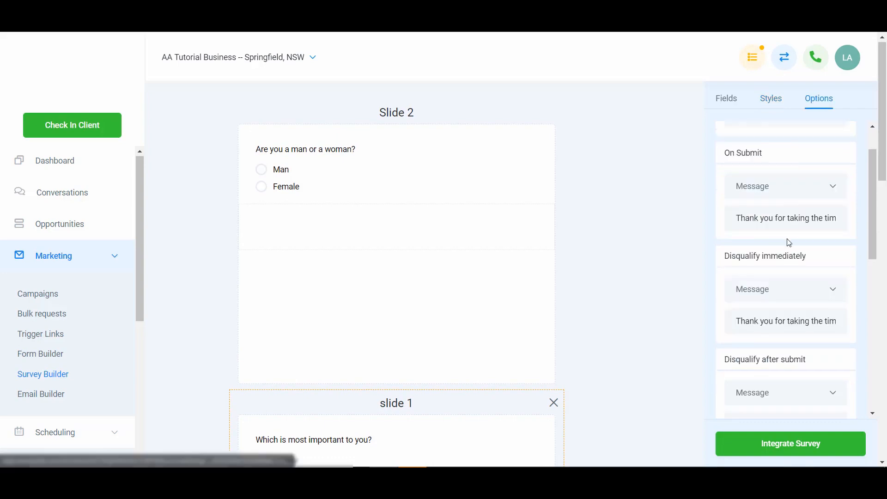
pyautogui.scroll(2, 788, 242)
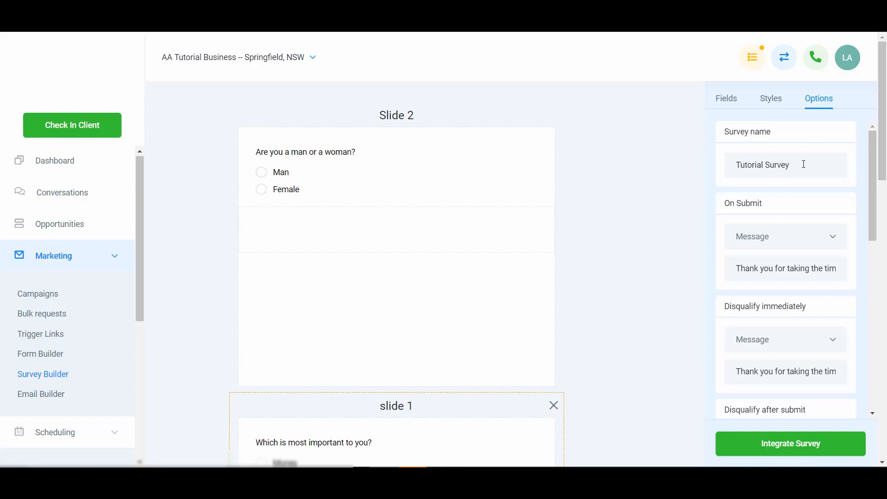
pyautogui.click(805, 246)
pyautogui.click(805, 246)
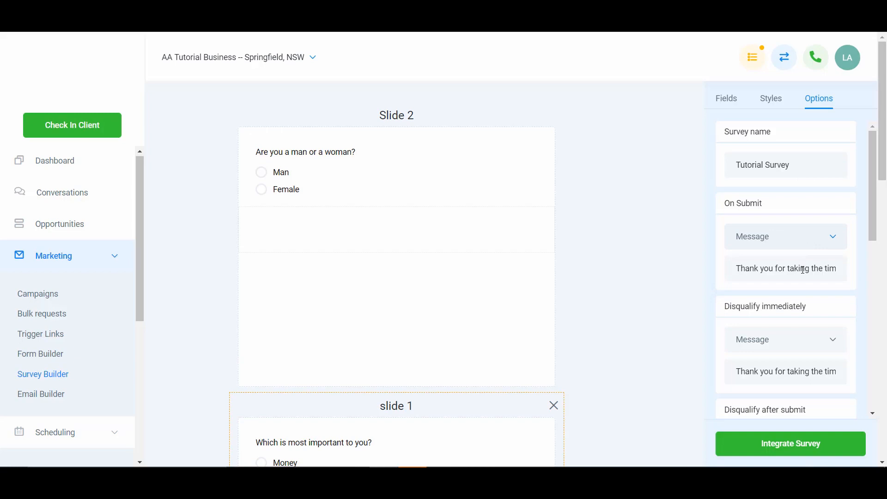
pyautogui.moveTo(776, 267); pyautogui.dragTo(847, 269)
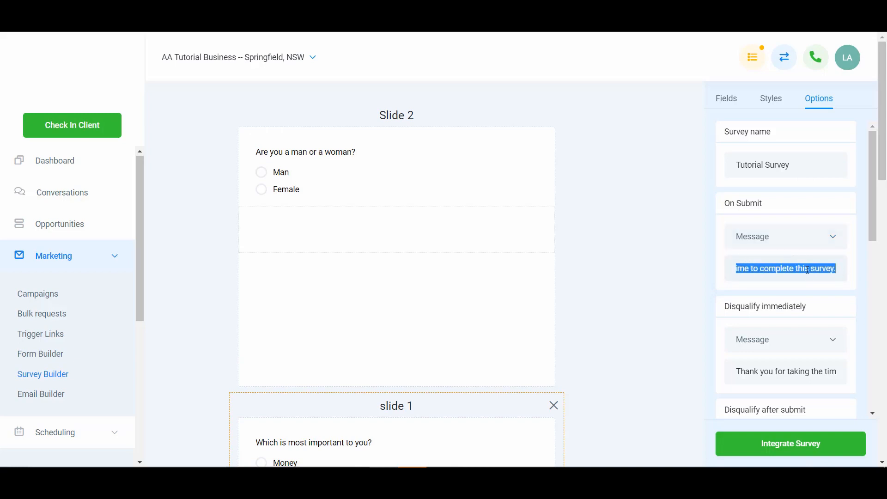
pyautogui.click(805, 243)
pyautogui.click(795, 264)
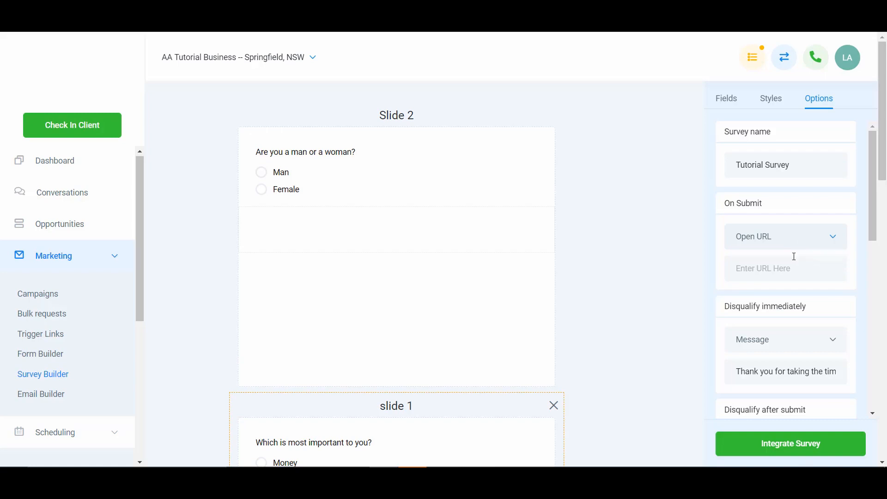
pyautogui.scroll(-2, 794, 256)
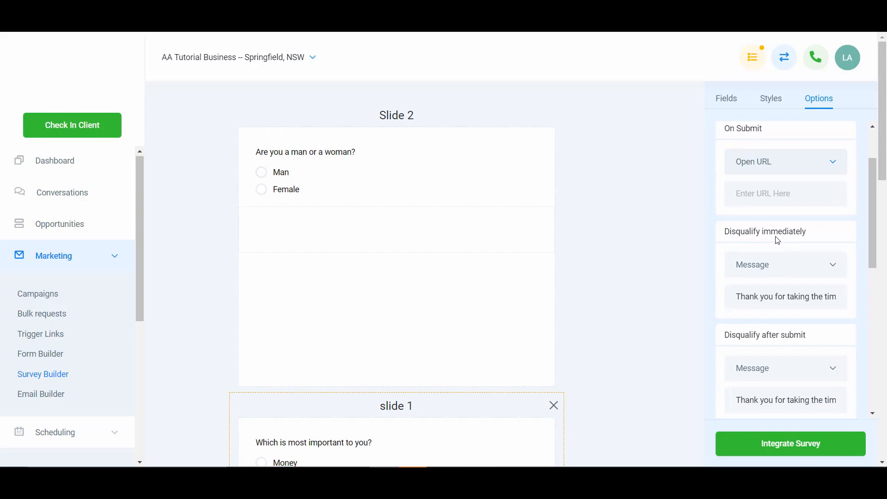
pyautogui.scroll(2, 776, 238)
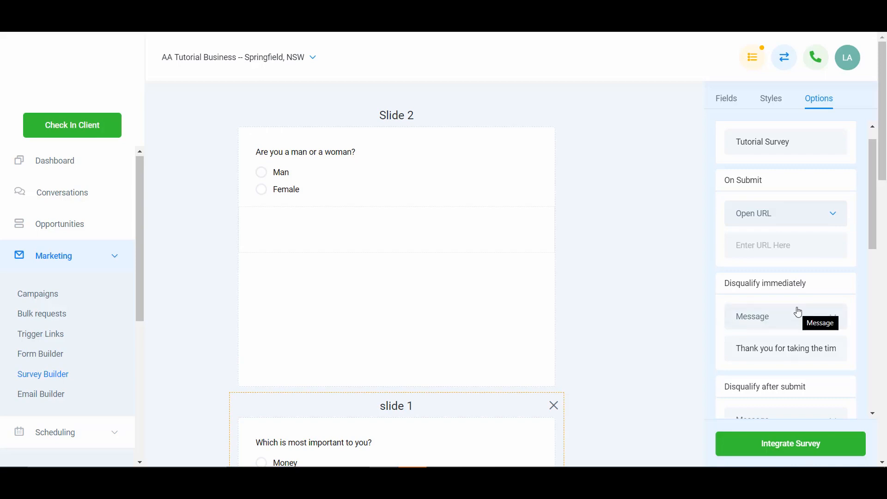
pyautogui.scroll(-1, 788, 317)
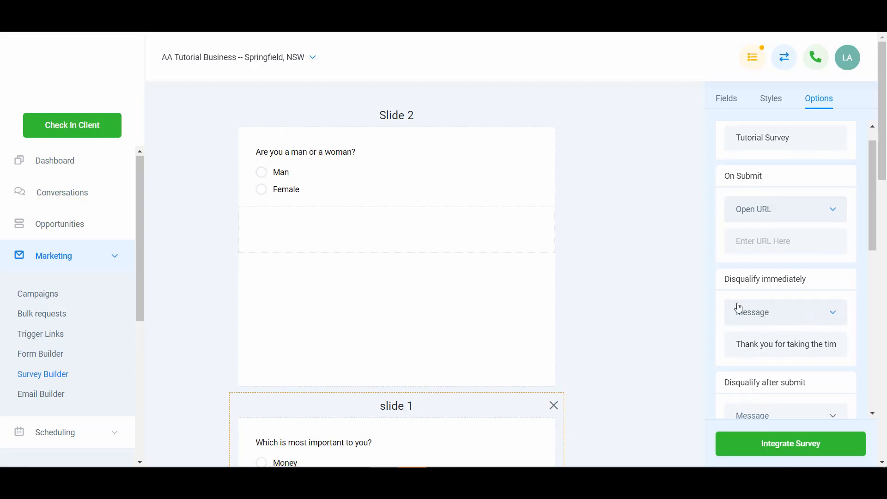
# - Set the Female answer of 'Are you a man or a woman?' to Disqualify immediately
pyautogui.click(323, 185)
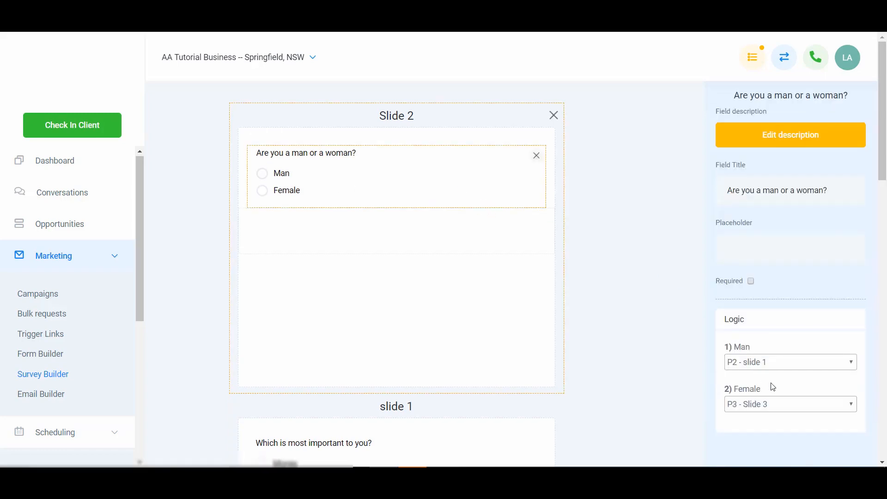
pyautogui.click(791, 405)
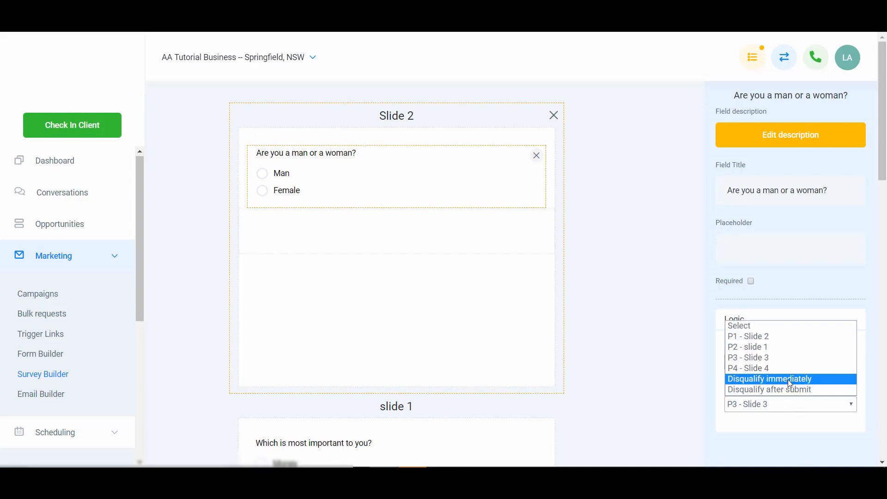
pyautogui.click(790, 384)
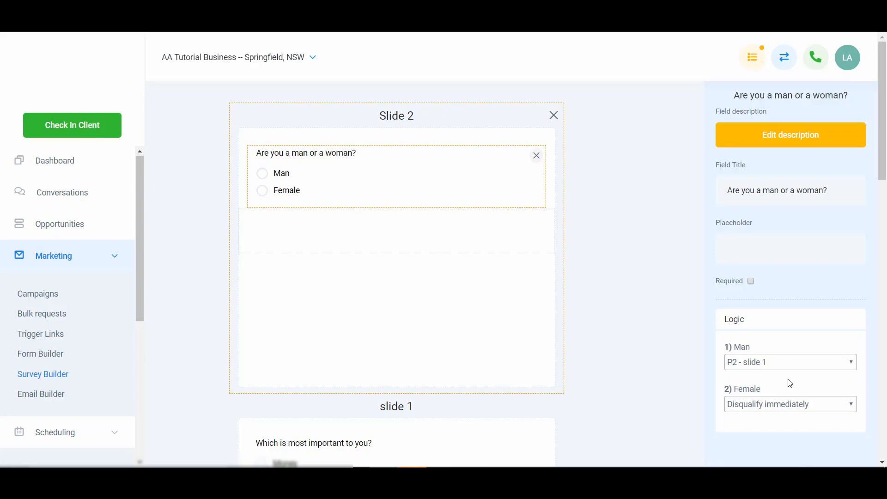
pyautogui.click(623, 252)
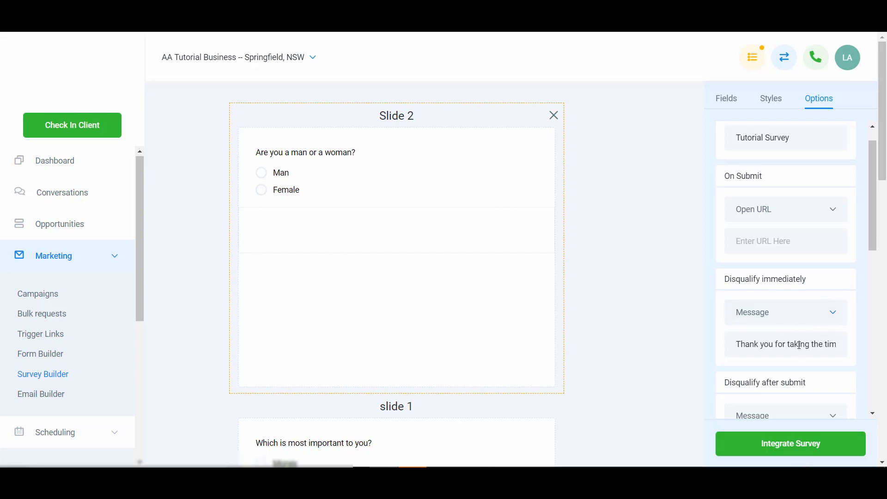
# - Switch the Disqualify immediately action in Options from Message to URL
pyautogui.moveTo(795, 344); pyautogui.dragTo(851, 349)
pyautogui.click(808, 320)
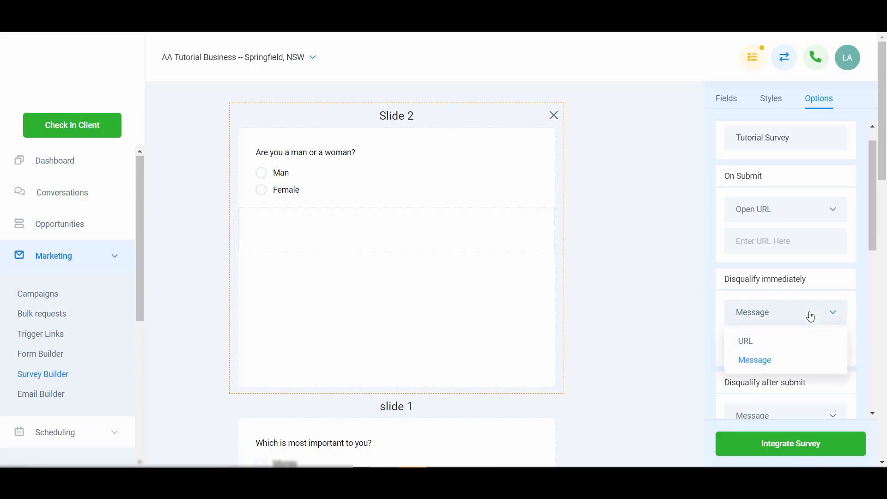
pyautogui.click(800, 346)
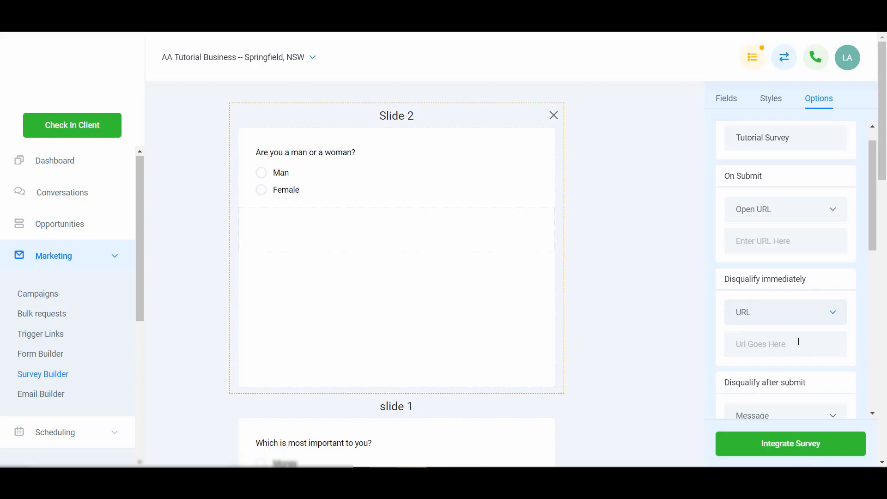
pyautogui.scroll(-2, 799, 341)
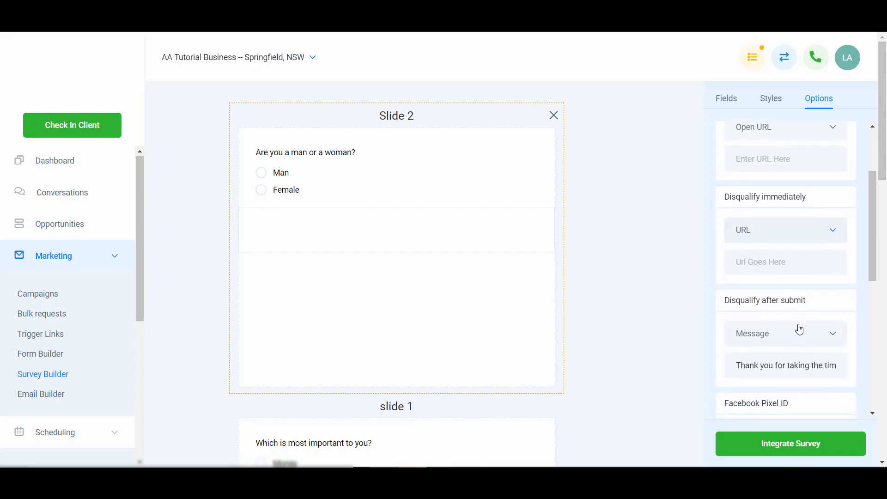
pyautogui.scroll(3, 800, 329)
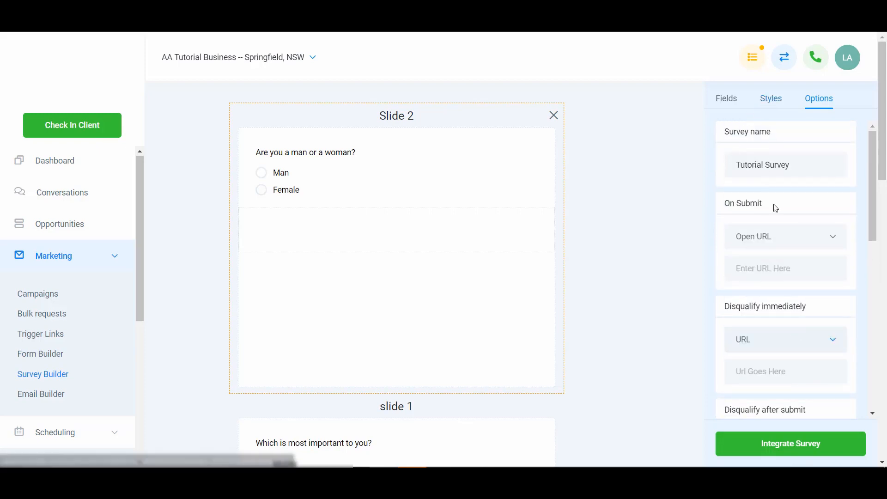
pyautogui.scroll(-1, 776, 205)
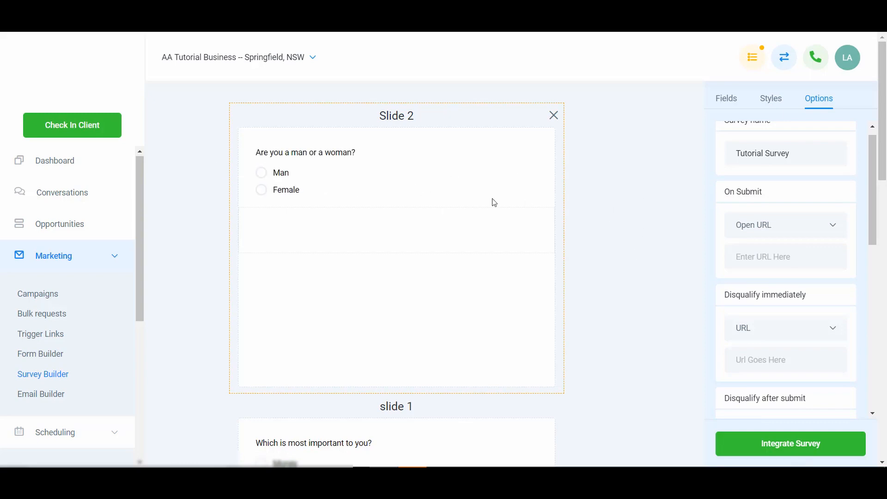
# - Route Female answers to 'P3 - Slide 3' and set Man answers to 'Disqualify after submit'
pyautogui.click(441, 196)
pyautogui.scroll(-2, 800, 351)
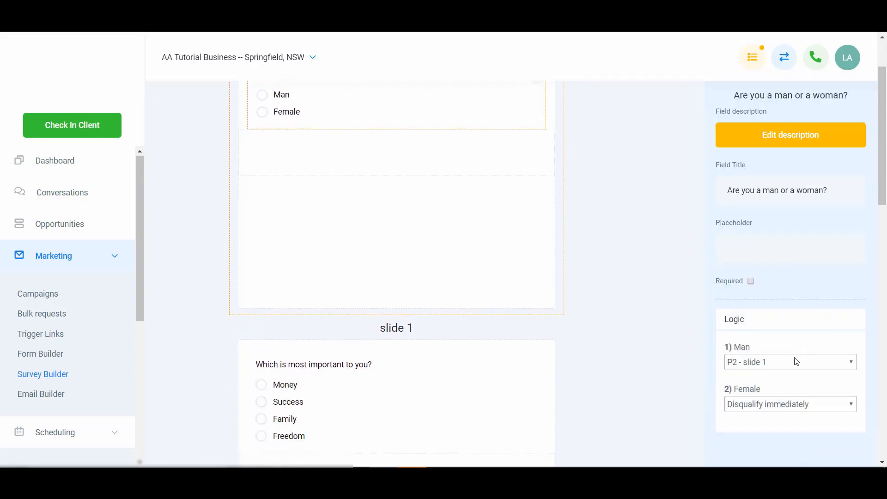
pyautogui.scroll(-1, 797, 362)
pyautogui.click(795, 404)
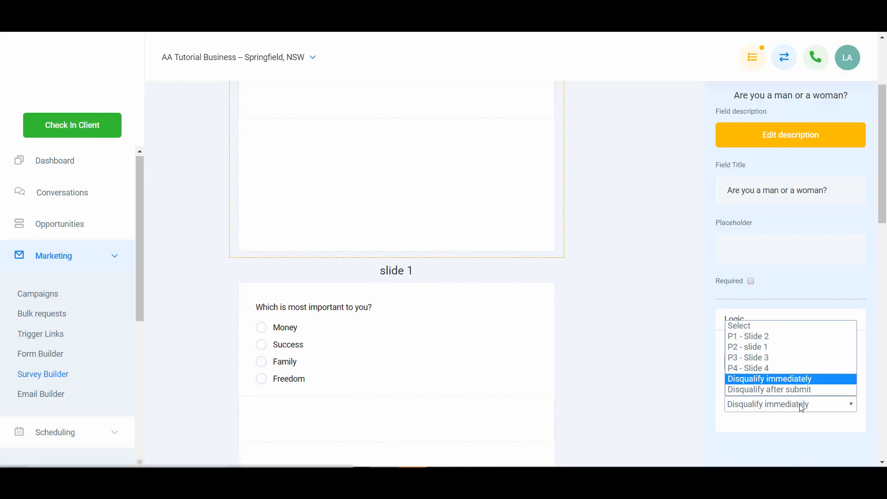
pyautogui.click(799, 359)
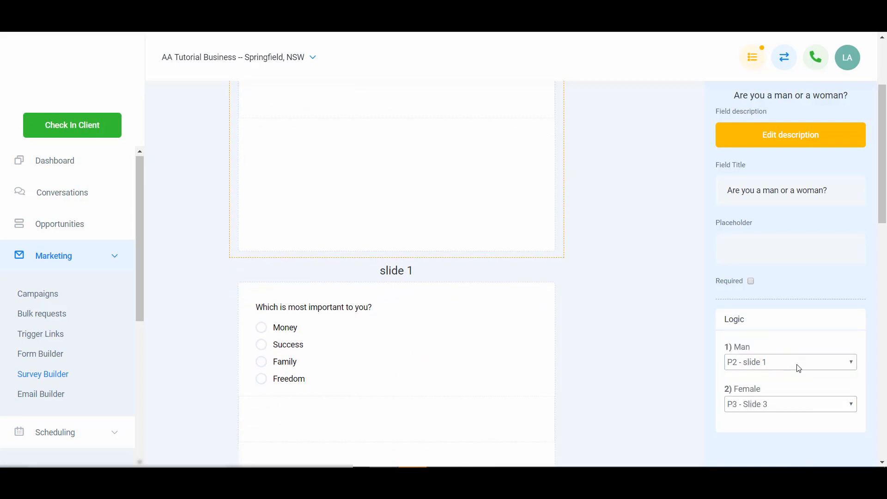
pyautogui.click(798, 363)
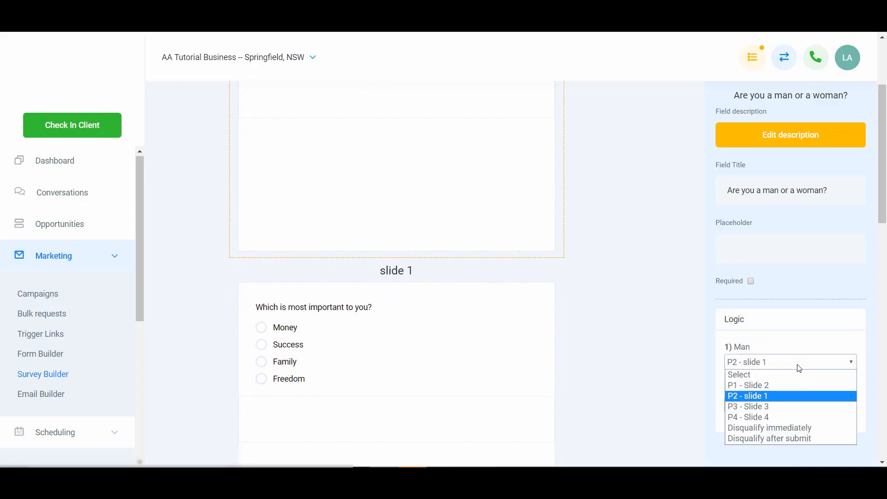
pyautogui.click(798, 438)
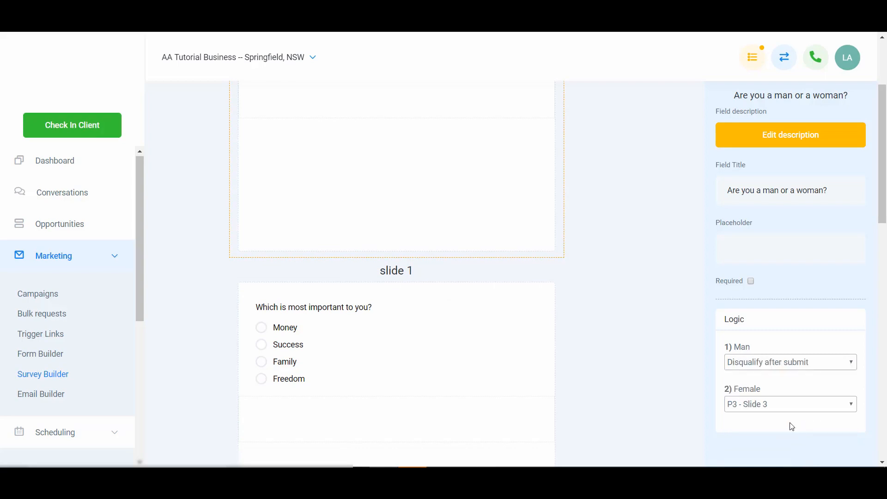
pyautogui.click(611, 249)
pyautogui.scroll(3, 487, 228)
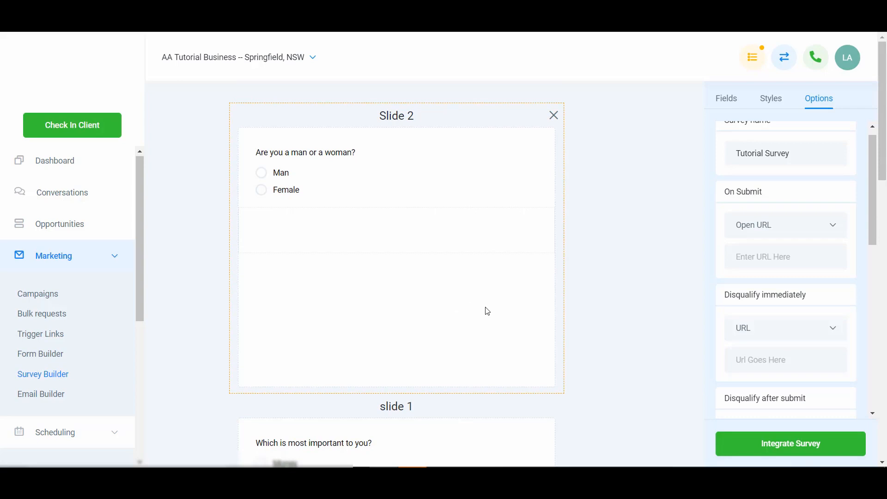
# - Set the Disqualify after submit action to URL
pyautogui.scroll(-8, 485, 311)
pyautogui.scroll(-8, 488, 311)
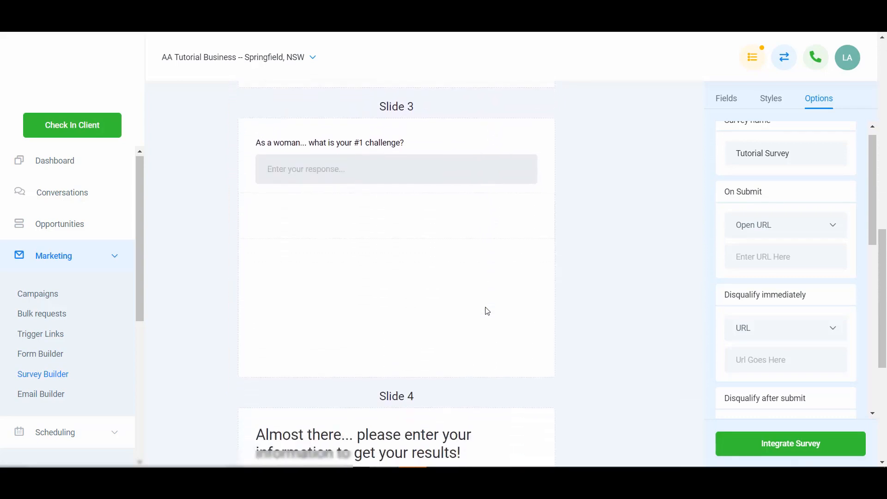
pyautogui.scroll(-2, 488, 311)
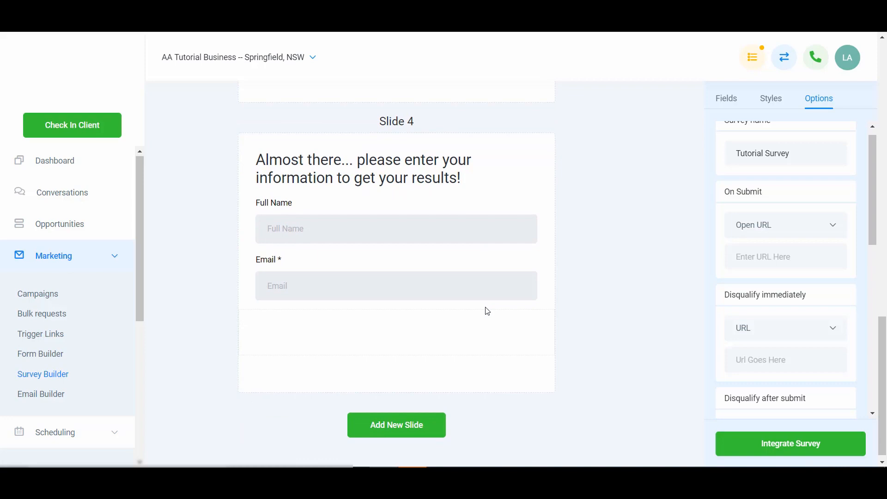
pyautogui.scroll(-1, 624, 297)
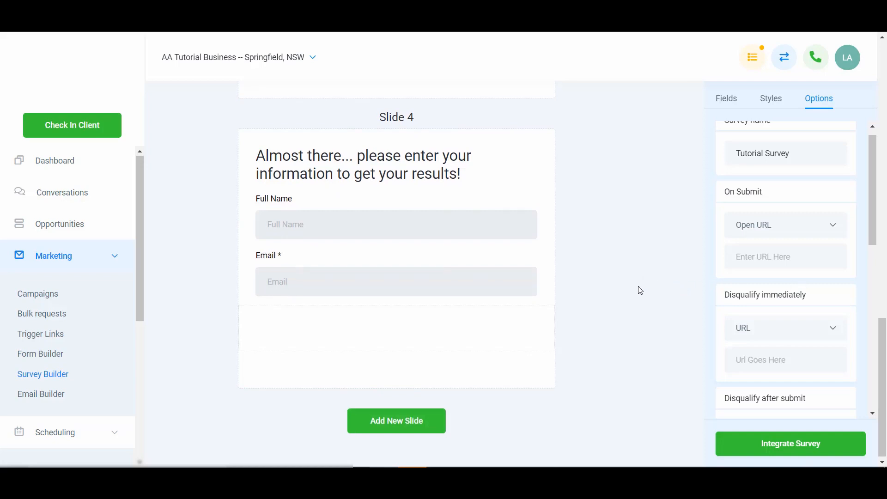
pyautogui.scroll(8, 638, 287)
pyautogui.scroll(-4, 647, 285)
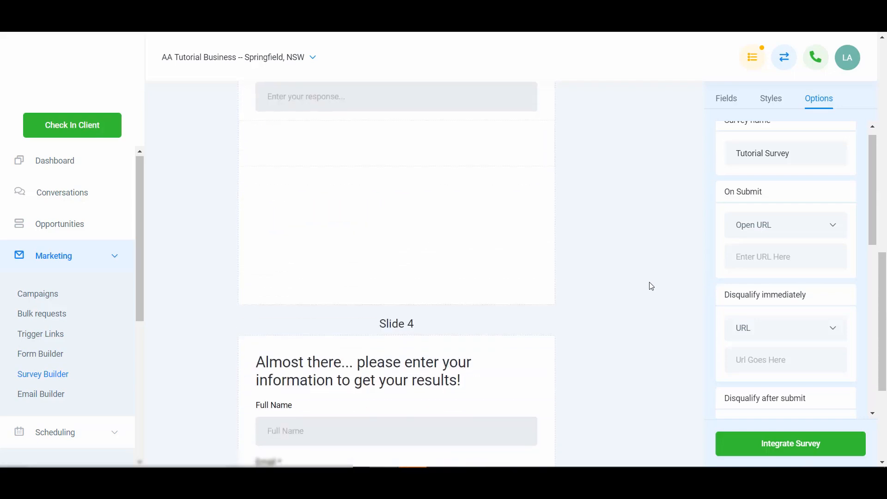
pyautogui.scroll(-2, 649, 285)
pyautogui.scroll(-4, 800, 331)
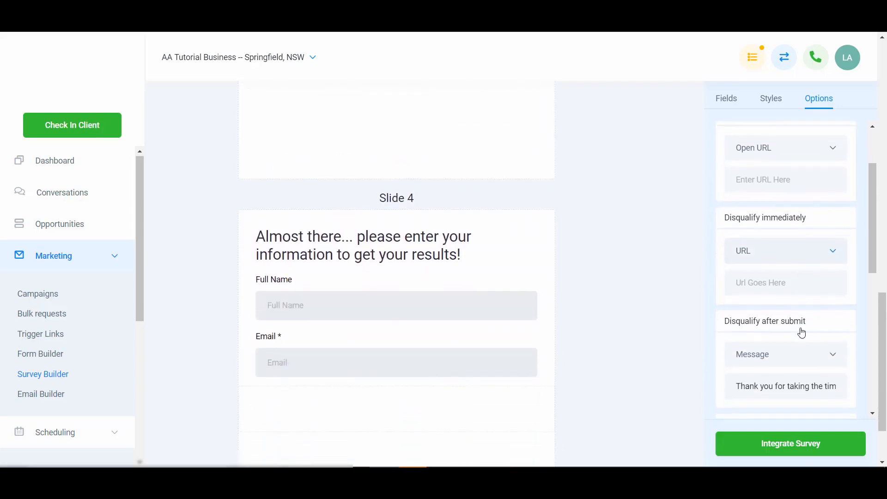
pyautogui.click(788, 277)
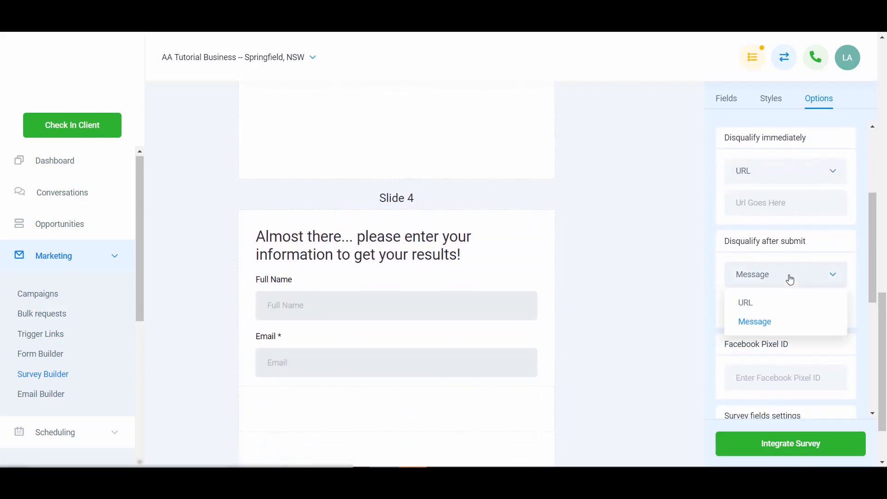
pyautogui.click(776, 320)
pyautogui.click(794, 281)
pyautogui.click(786, 305)
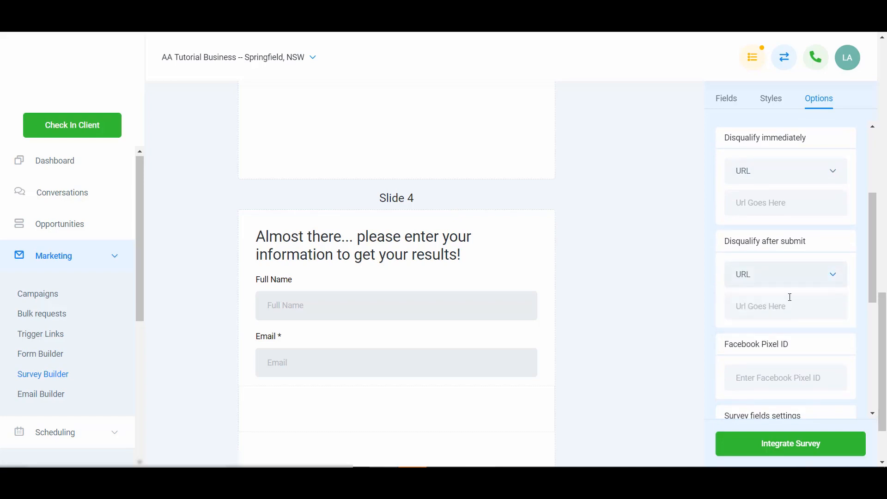
# - Toggle One question at a time on and back off
pyautogui.scroll(-4, 790, 298)
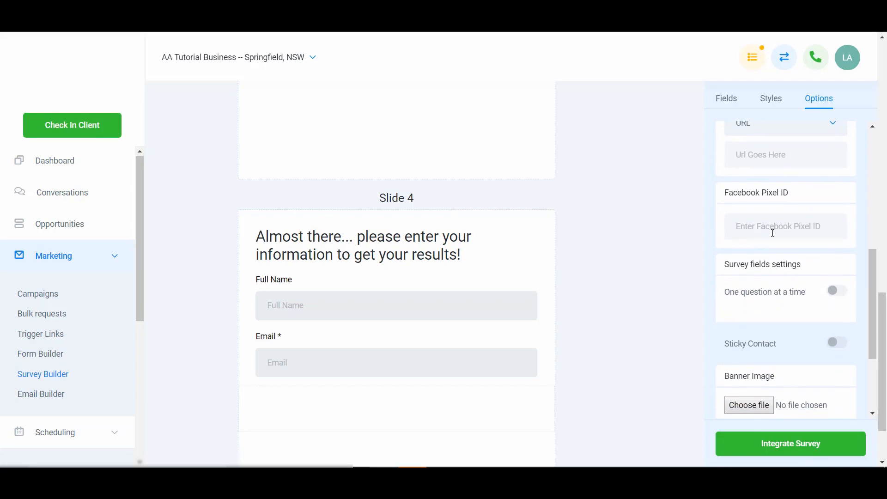
pyautogui.click(837, 291)
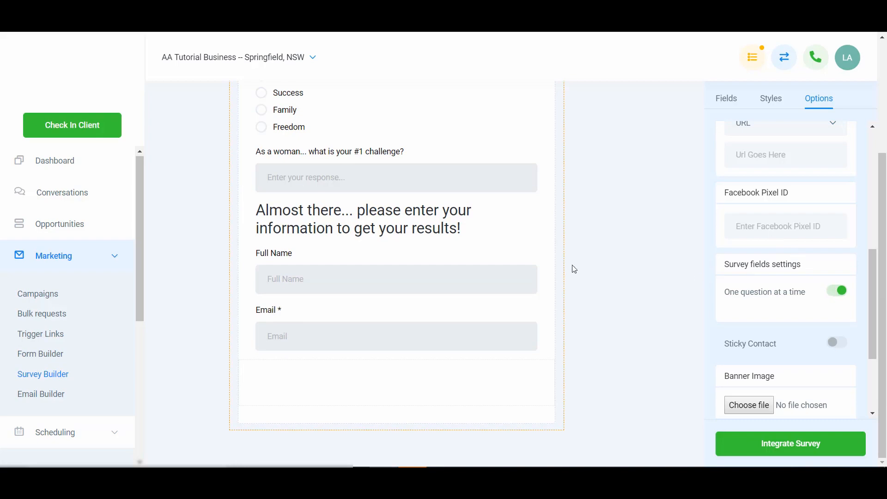
pyautogui.scroll(3, 506, 264)
pyautogui.scroll(-2, 507, 264)
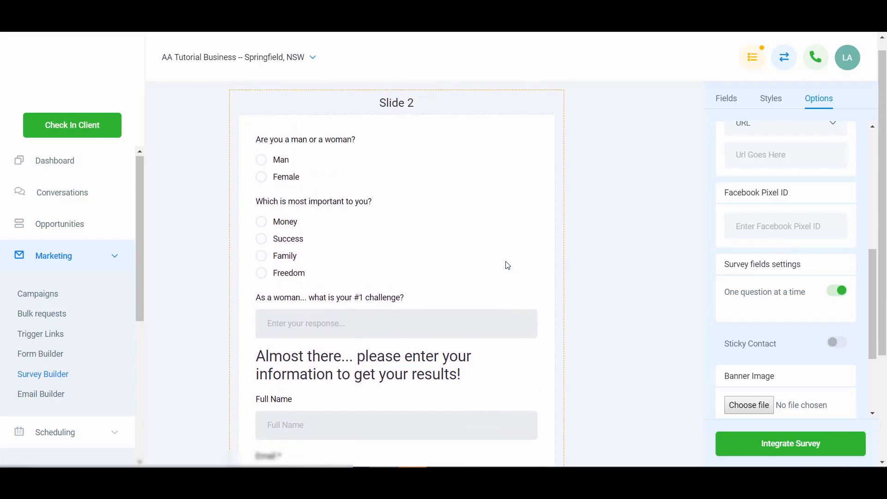
pyautogui.click(838, 292)
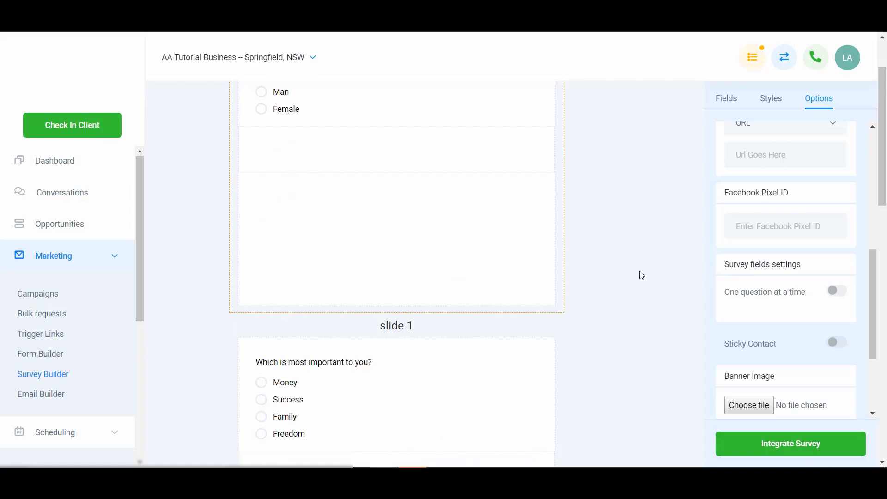
pyautogui.scroll(2, 642, 276)
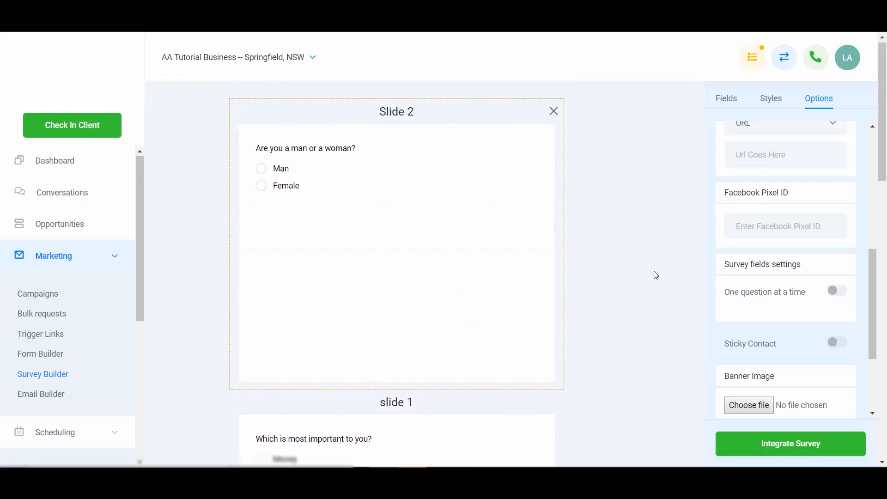
pyautogui.scroll(-2, 665, 294)
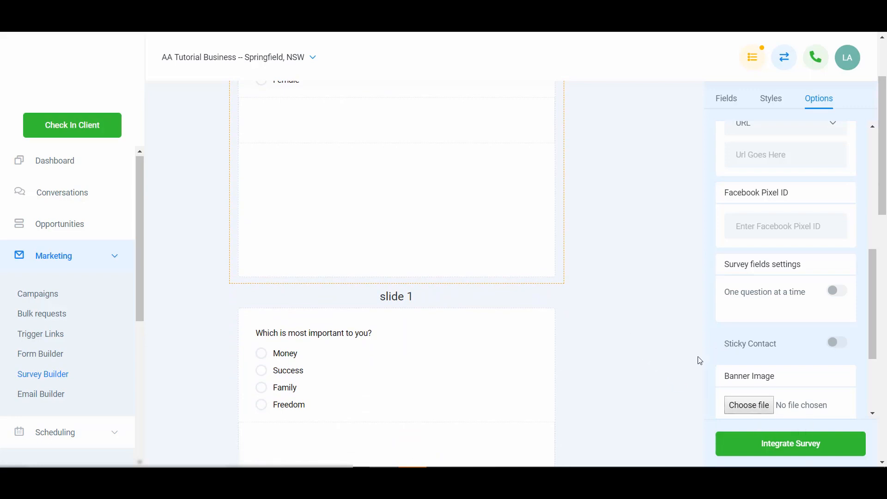
# - Switch Sticky Contact on for the Tutorial Survey
pyautogui.click(838, 343)
pyautogui.scroll(-3, 796, 342)
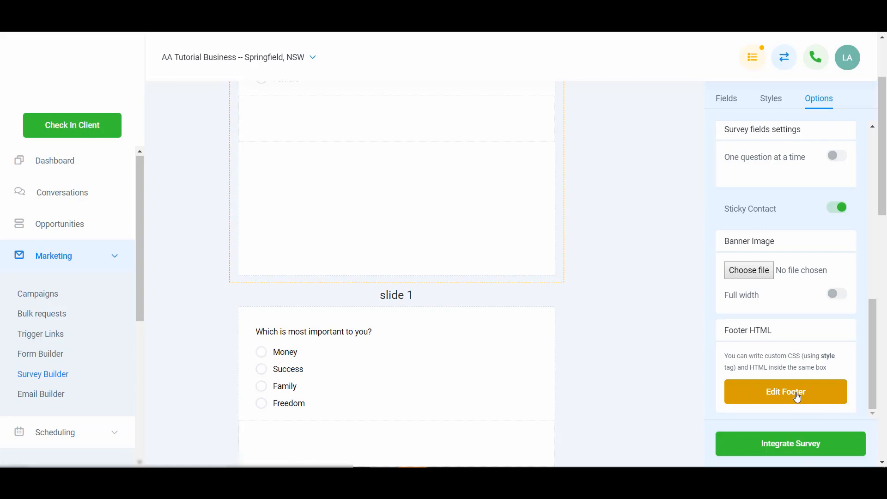
pyautogui.scroll(8, 790, 328)
pyautogui.scroll(3, 622, 313)
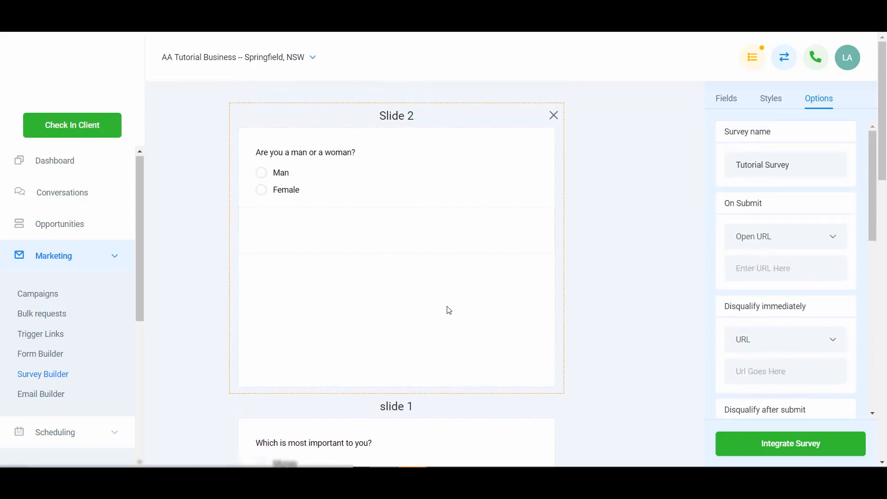
# - Copy the survey's shareable link from Integrate Survey and paste it into a new browser tab
pyautogui.click(777, 444)
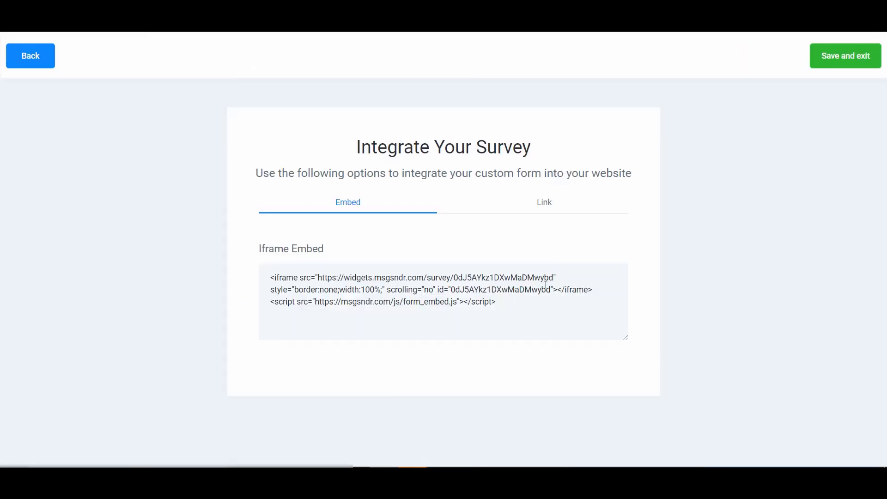
pyautogui.moveTo(502, 305); pyautogui.dragTo(231, 285)
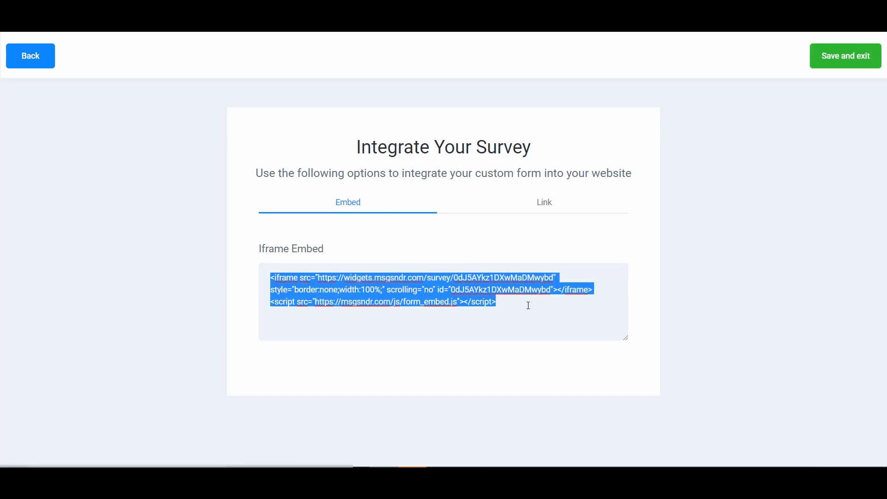
pyautogui.click(545, 202)
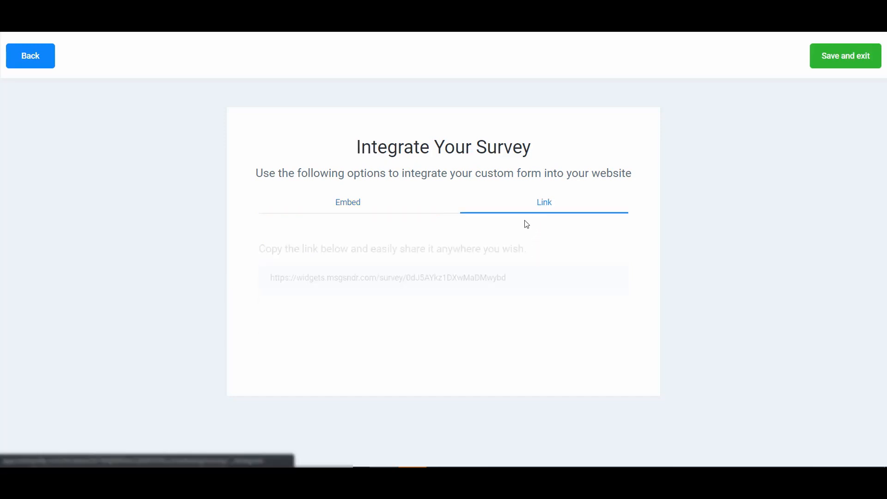
pyautogui.tripleClick(495, 277)
pyautogui.hotkey('ctrl', 'c')
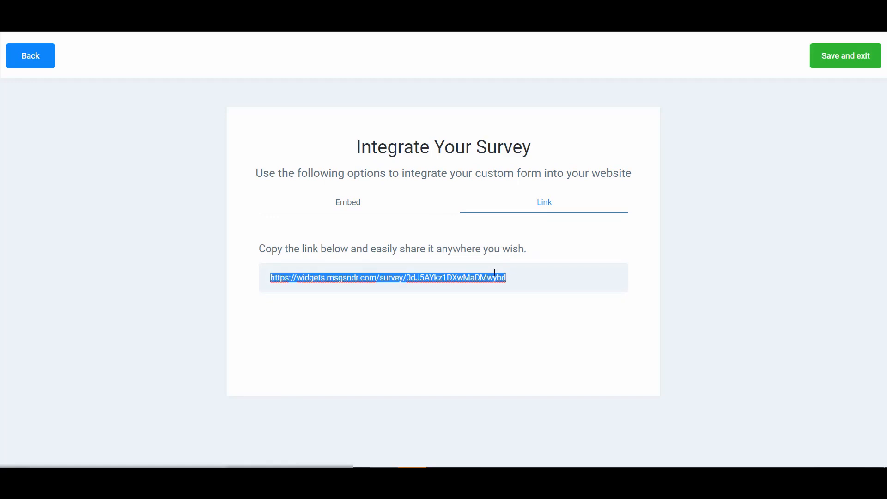
pyautogui.hotkey('ctrl', 't')
pyautogui.hotkey('ctrl', 'v')
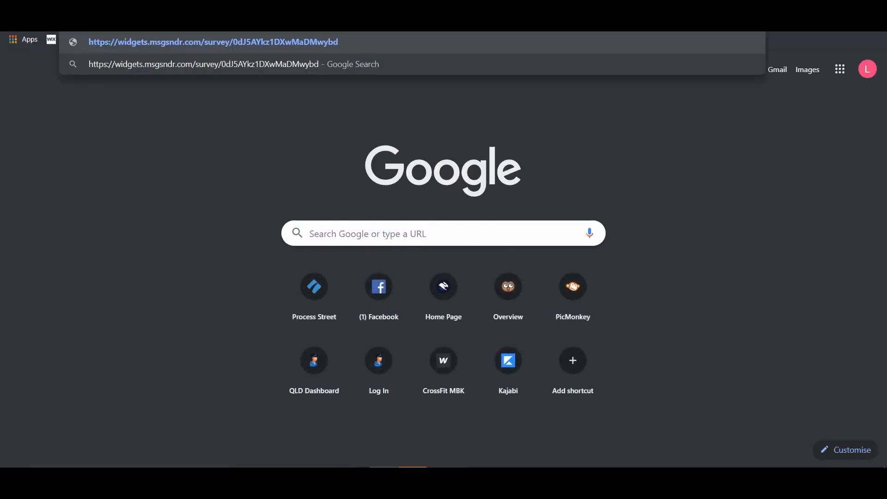
# - Load the shared survey and answer Man, then Success as most important
pyautogui.press('Return')
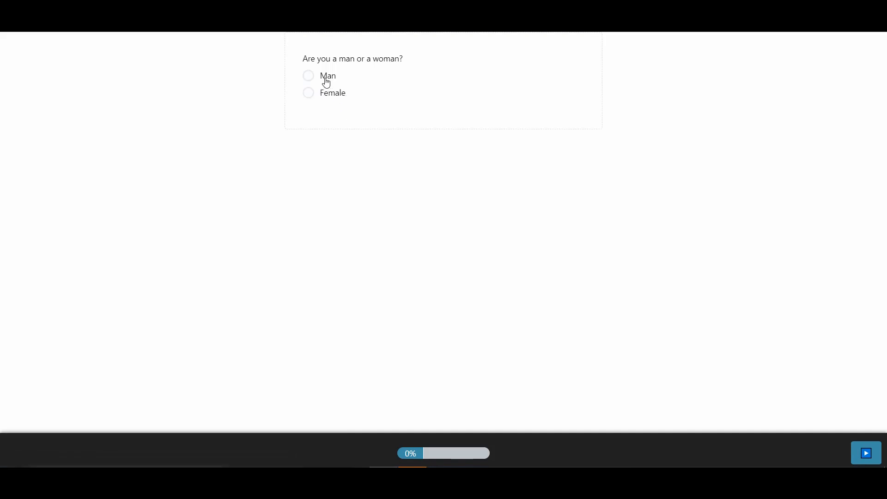
pyautogui.click(326, 79)
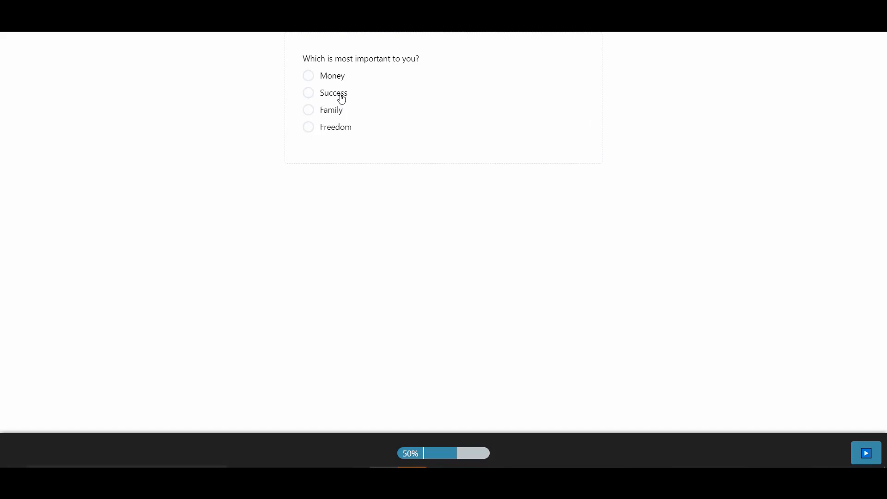
pyautogui.click(341, 97)
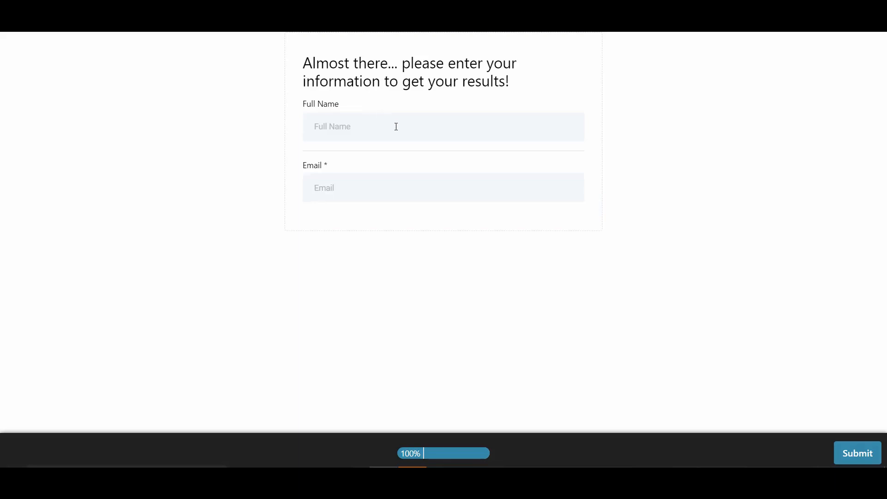
# - Fill in a test full name and e-mail on the last slide and submit the response
pyautogui.click(396, 126)
pyautogui.write('te')
pyautogui.click(398, 189)
pyautogui.write('test')
pyautogui.click(853, 449)
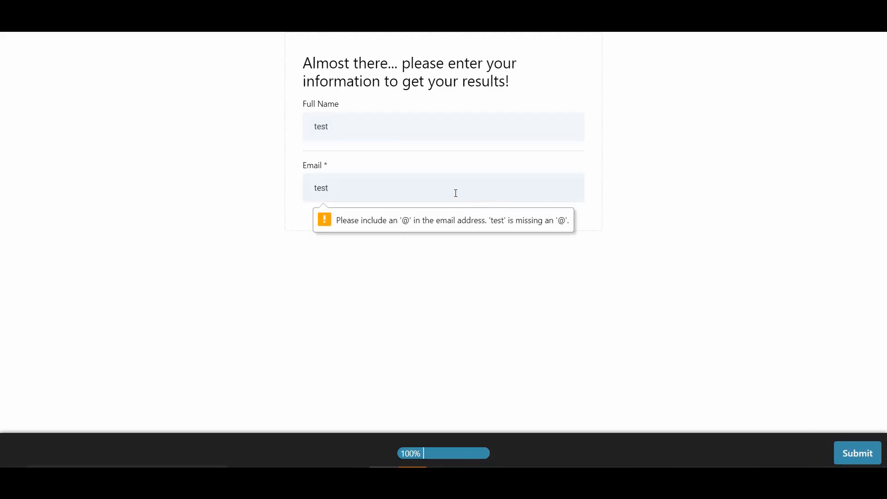
pyautogui.write('@gmail.')
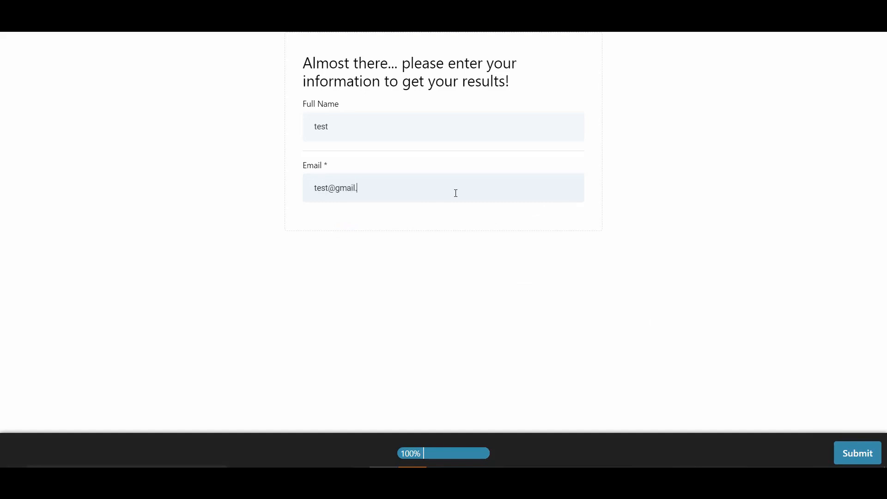
pyautogui.write('com')
pyautogui.click(853, 460)
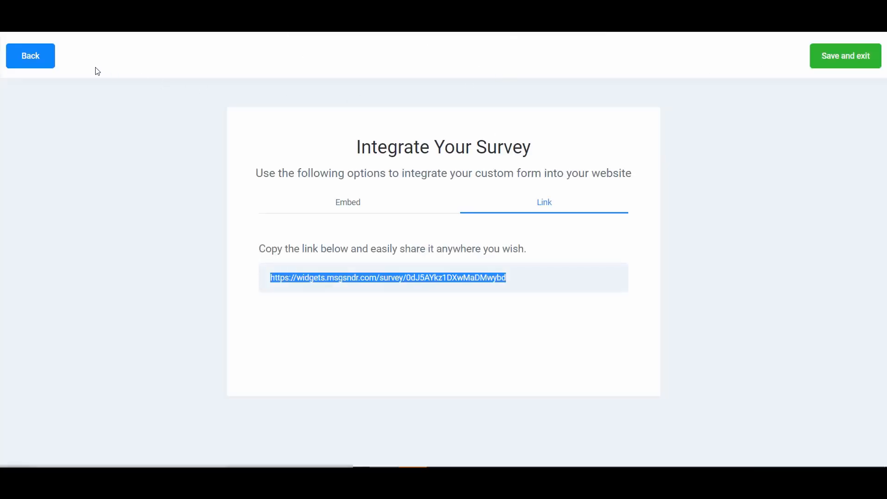
# - Back in the builder, set the survey's On Submit option to show a thank-you Message
pyautogui.click(48, 61)
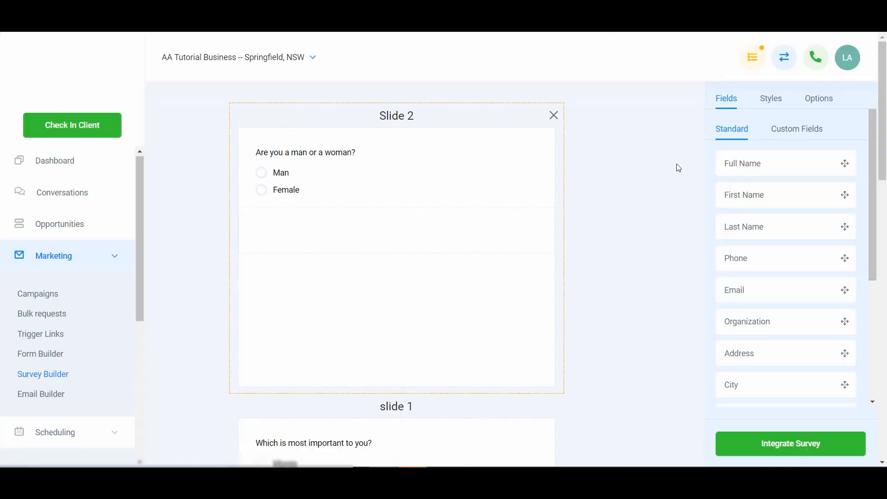
pyautogui.click(816, 97)
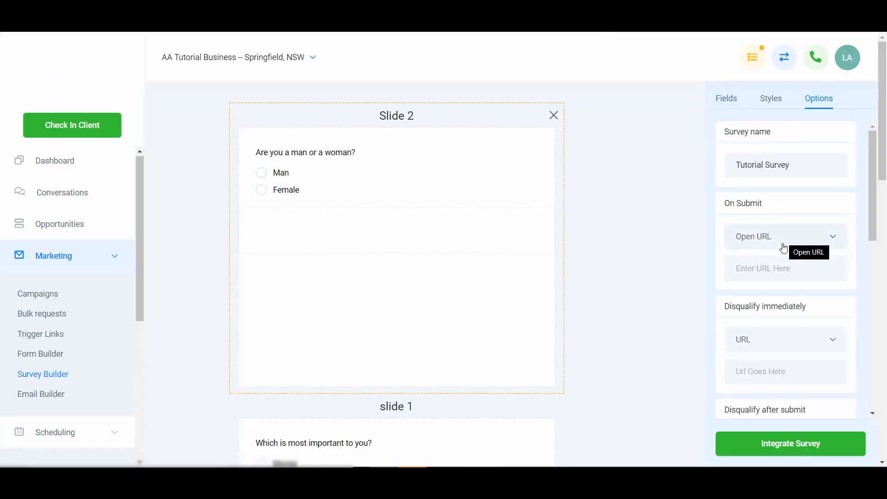
pyautogui.click(779, 267)
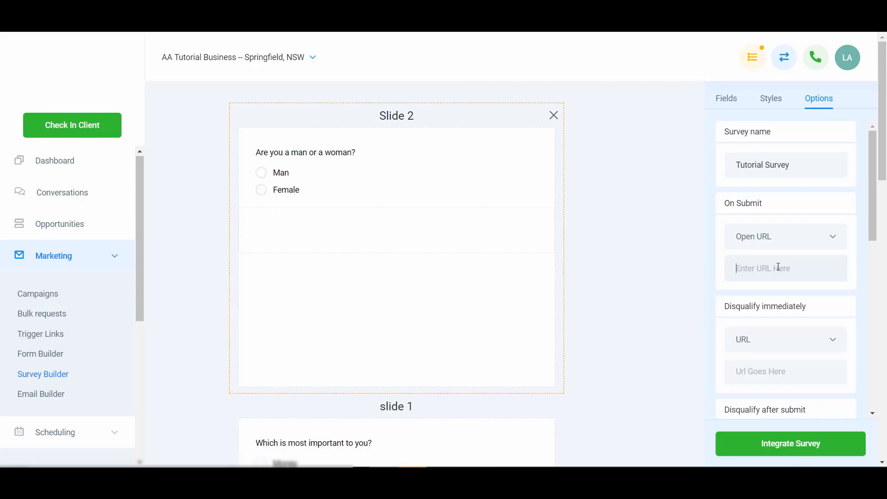
pyautogui.click(794, 240)
pyautogui.click(784, 283)
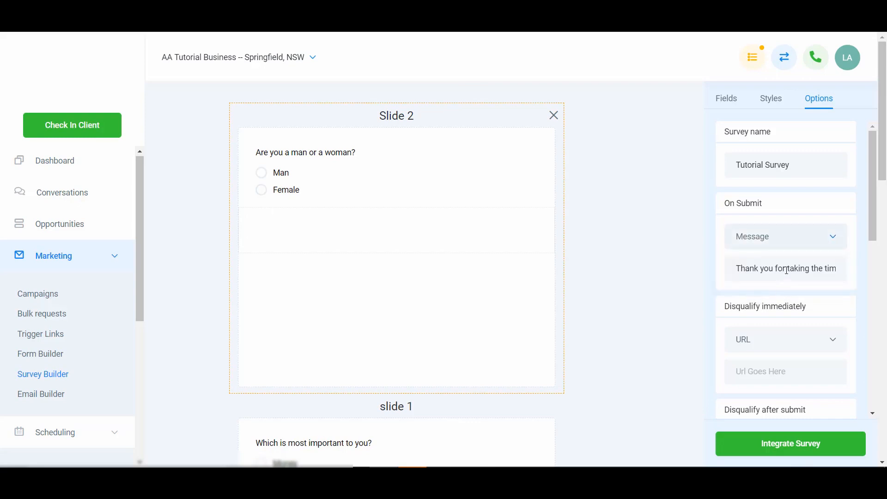
# - Check the branching logic of the man-or-woman question
pyautogui.click(335, 178)
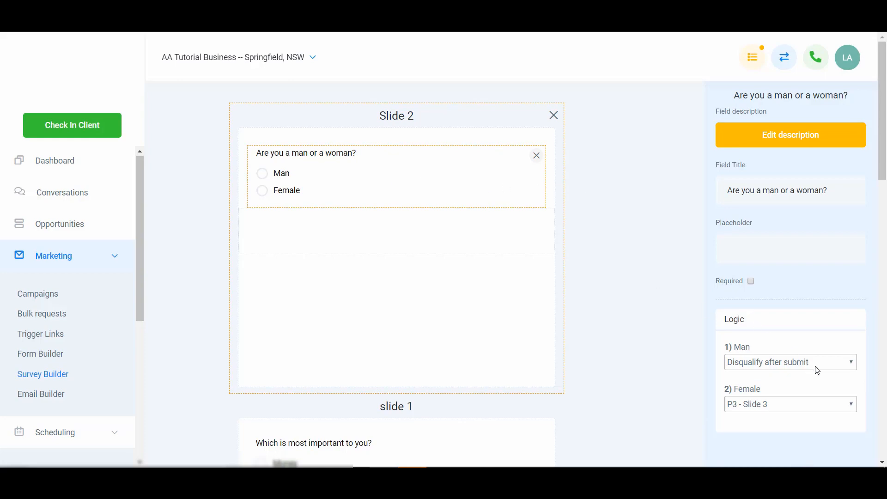
pyautogui.click(663, 221)
pyautogui.scroll(-3, 785, 268)
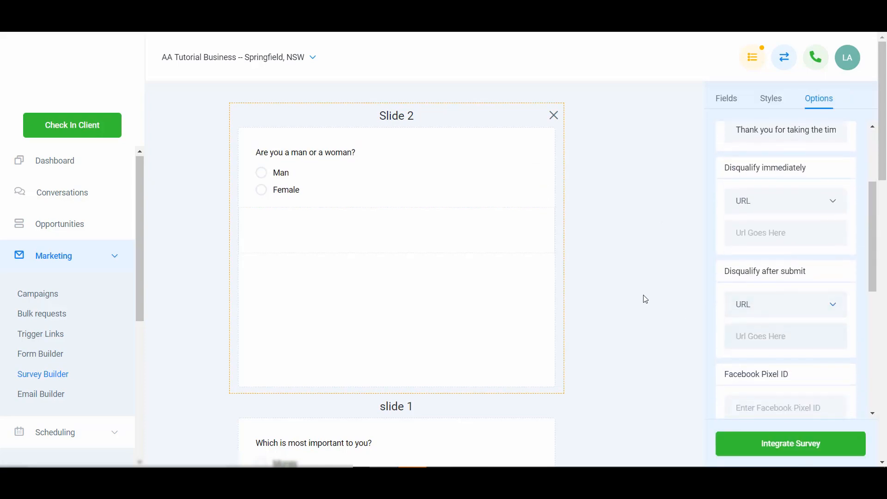
pyautogui.scroll(-2, 324, 171)
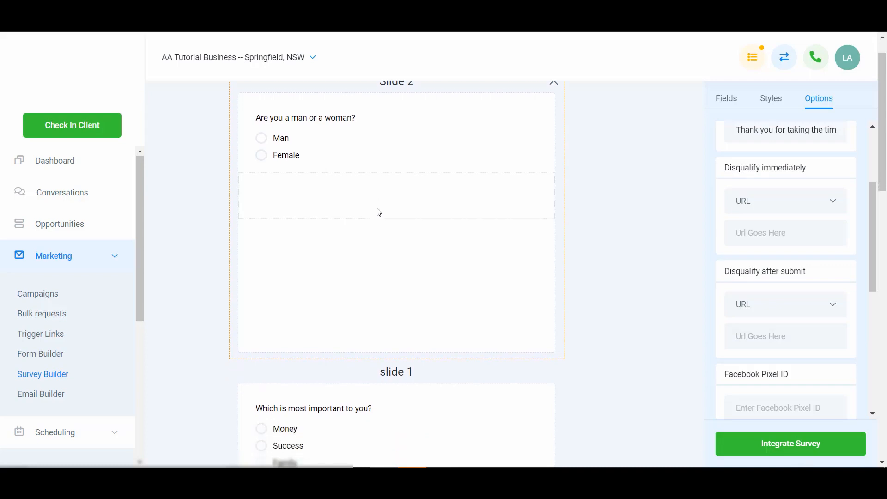
pyautogui.scroll(-1, 379, 212)
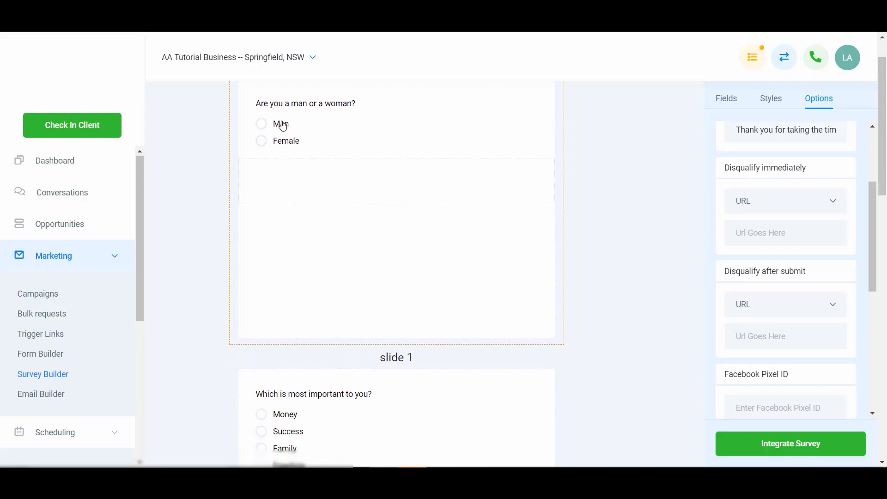
pyautogui.scroll(-3, 328, 405)
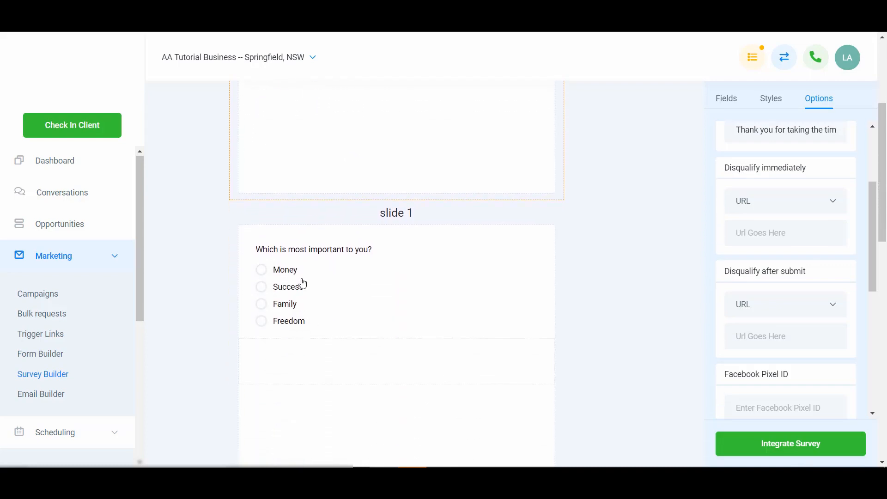
# - Review the priorities question's logic and the Slide 4 heading settings
pyautogui.click(303, 284)
pyautogui.scroll(-4, 693, 386)
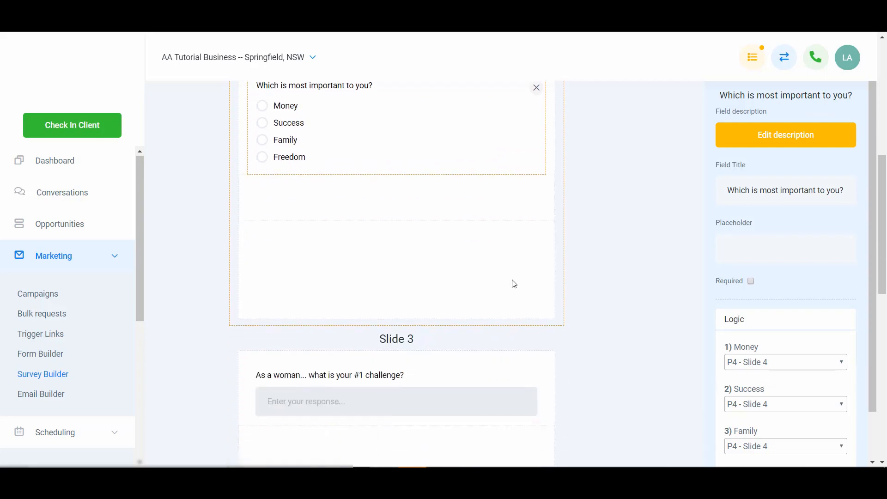
pyautogui.scroll(-2, 499, 278)
pyautogui.scroll(-4, 393, 310)
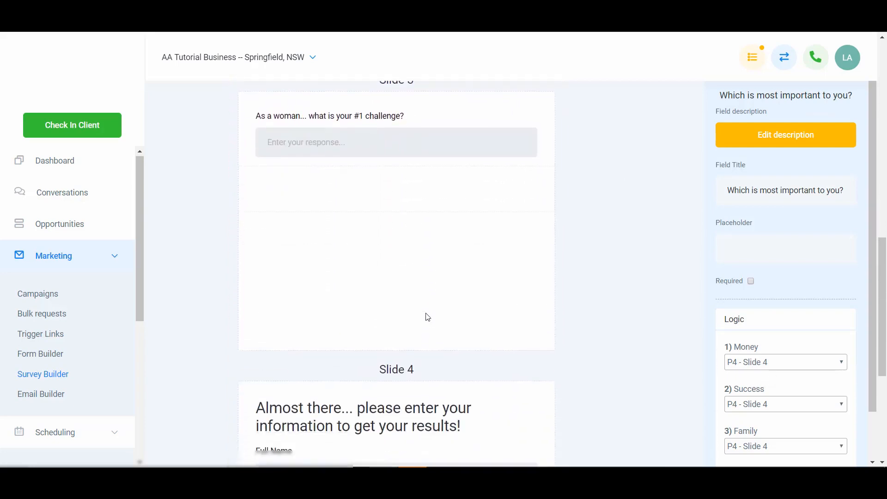
pyautogui.scroll(-2, 428, 318)
pyautogui.click(491, 337)
pyautogui.scroll(-3, 553, 333)
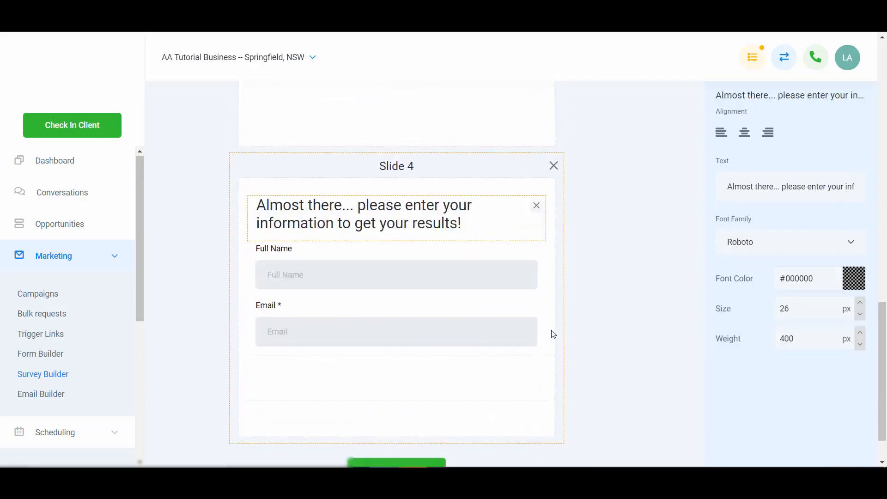
pyautogui.scroll(15, 396, 277)
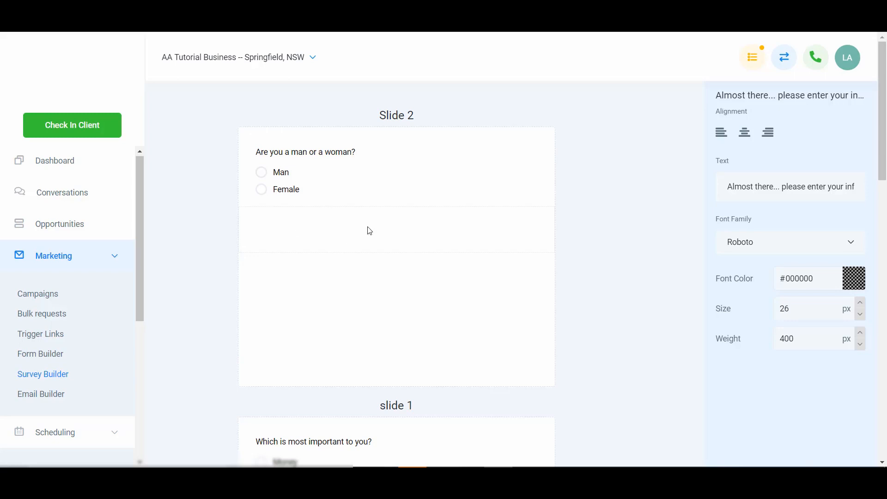
pyautogui.scroll(-5, 58, 356)
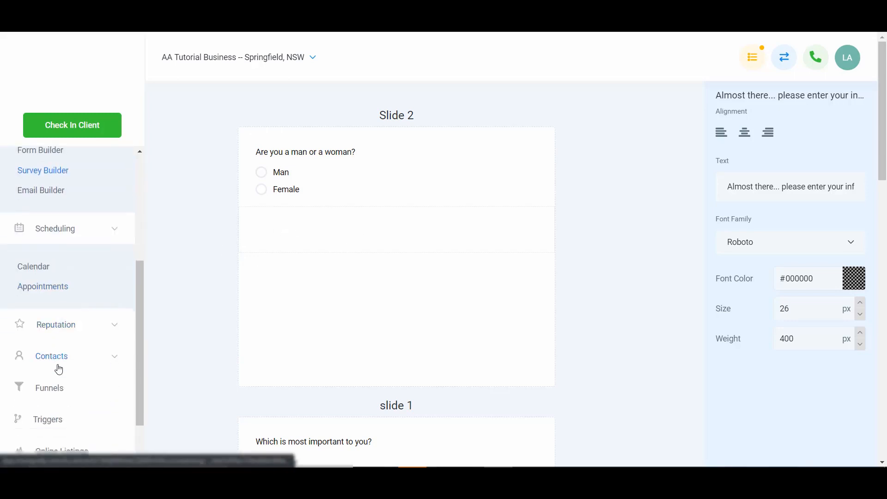
# - Open the Test contact from Contacts and view its Additional Info survey answers
pyautogui.click(58, 356)
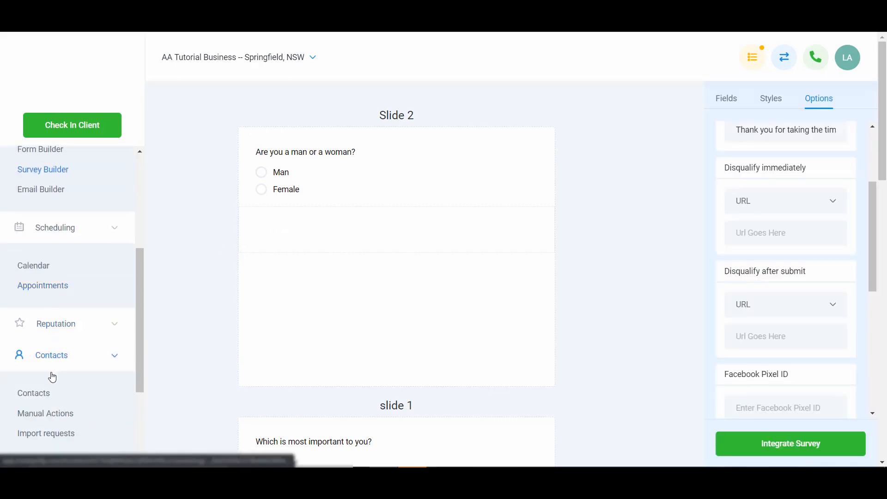
pyautogui.click(44, 393)
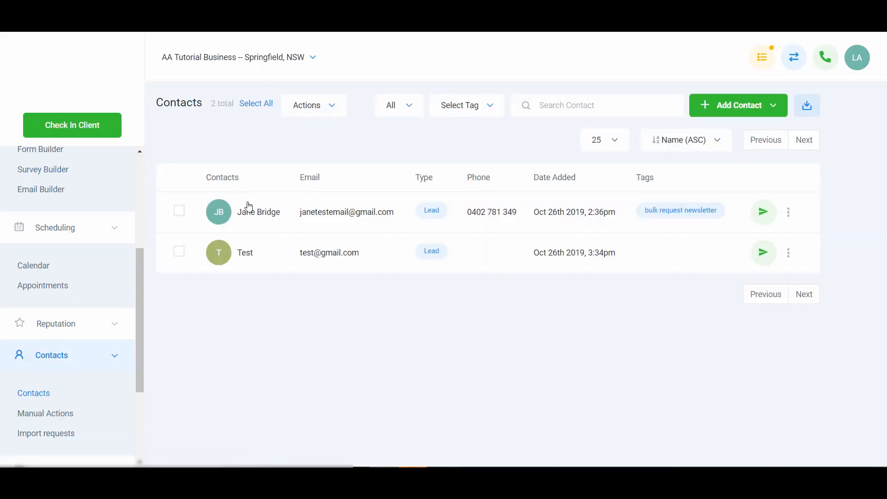
pyautogui.click(245, 253)
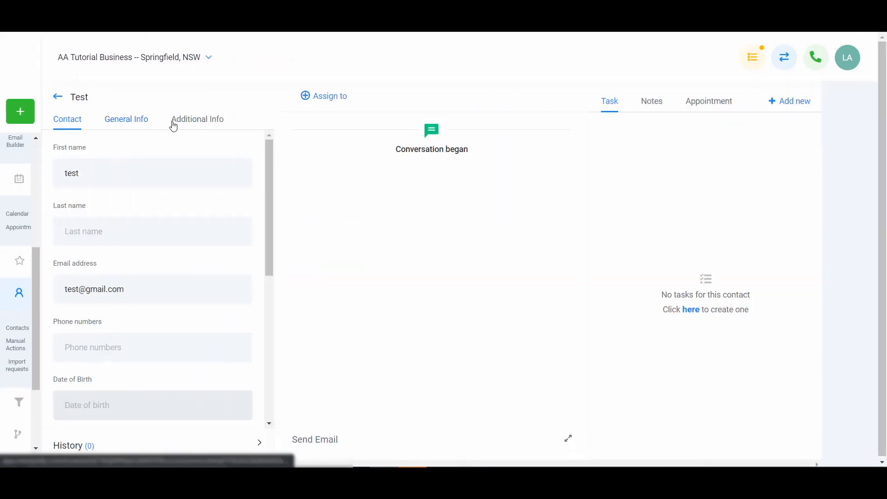
pyautogui.click(194, 120)
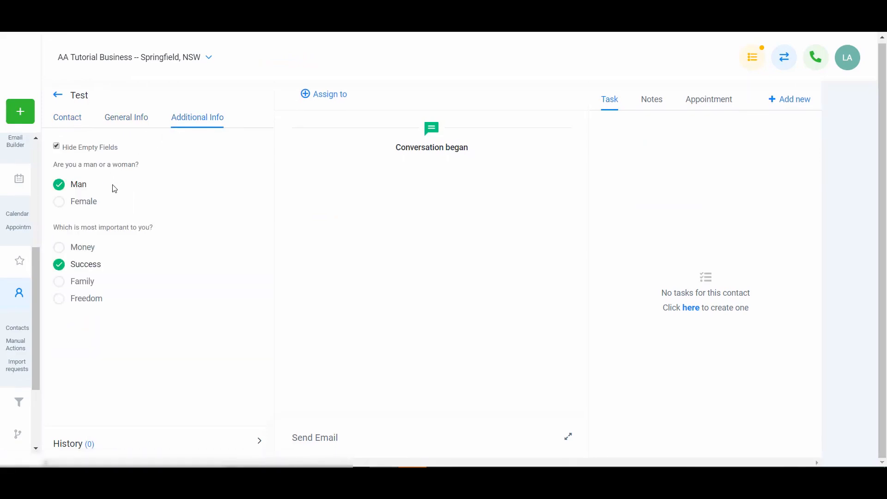
pyautogui.scroll(-1, 74, 185)
# - Toggle Hide Empty Fields to show, then hide, the unanswered survey questions
pyautogui.click(57, 147)
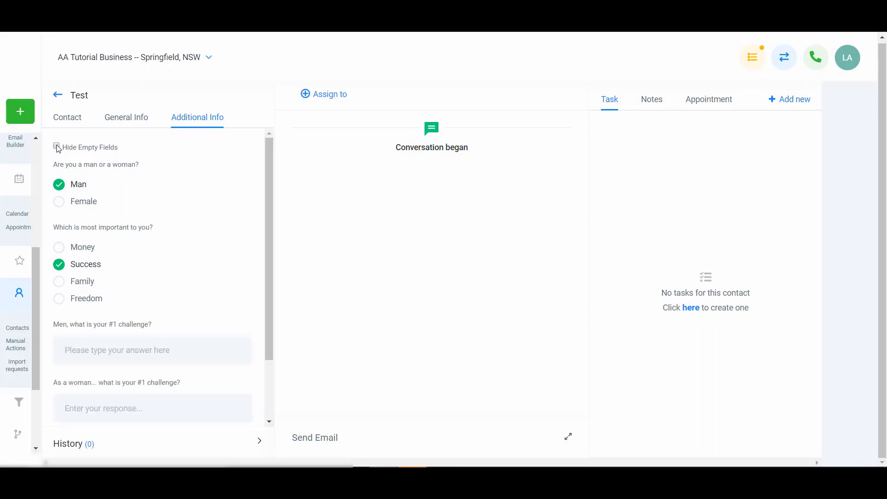
pyautogui.scroll(-2, 169, 228)
pyautogui.scroll(3, 139, 208)
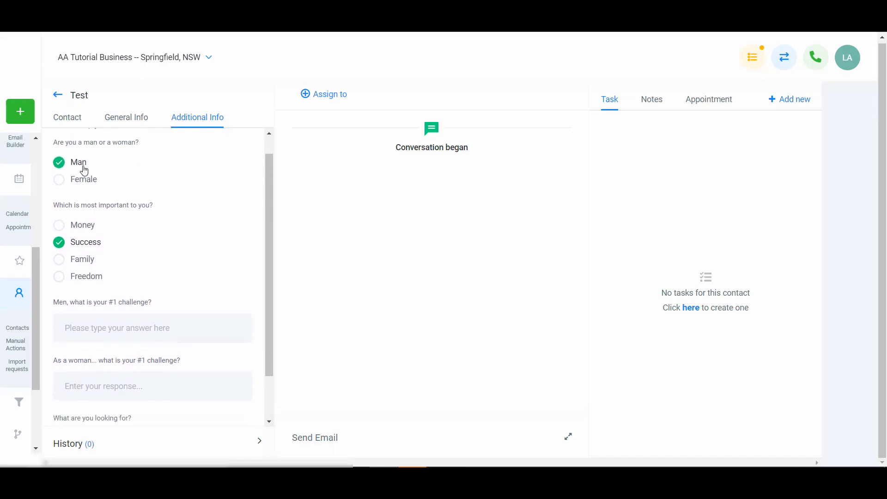
pyautogui.click(57, 146)
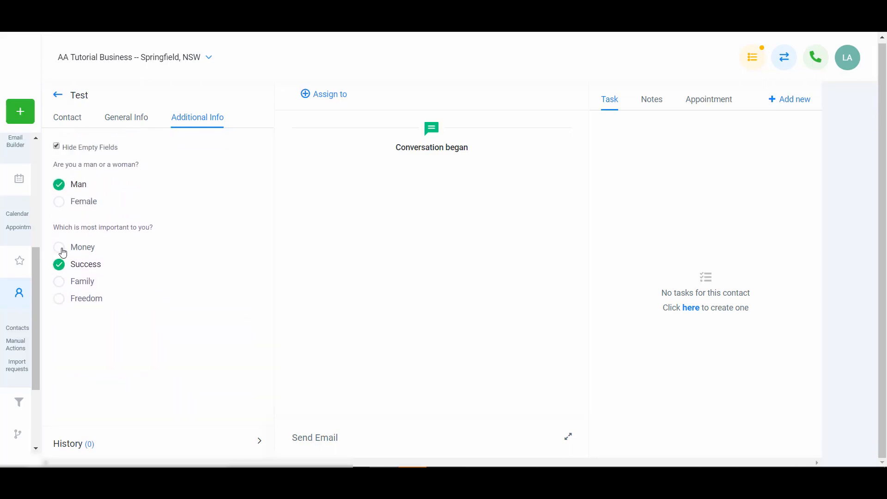
# - Keep the gender answer as Man and show the empty challenge fields again
pyautogui.click(59, 202)
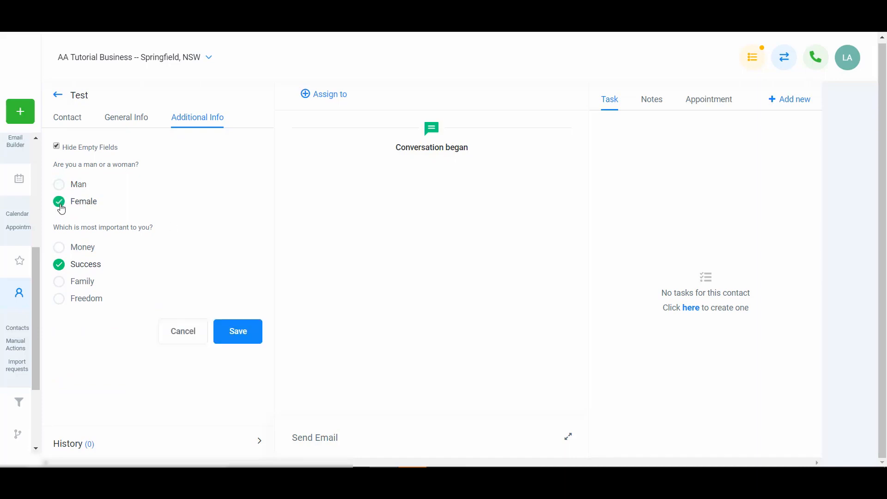
pyautogui.click(60, 187)
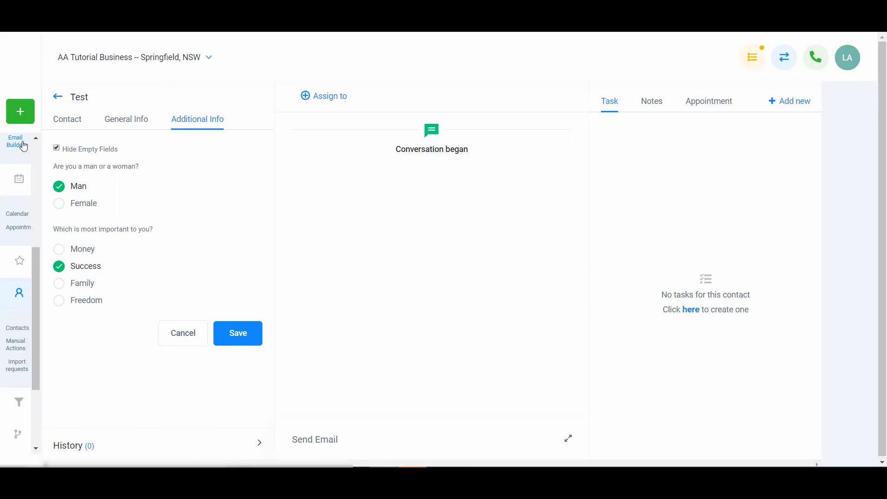
pyautogui.click(56, 149)
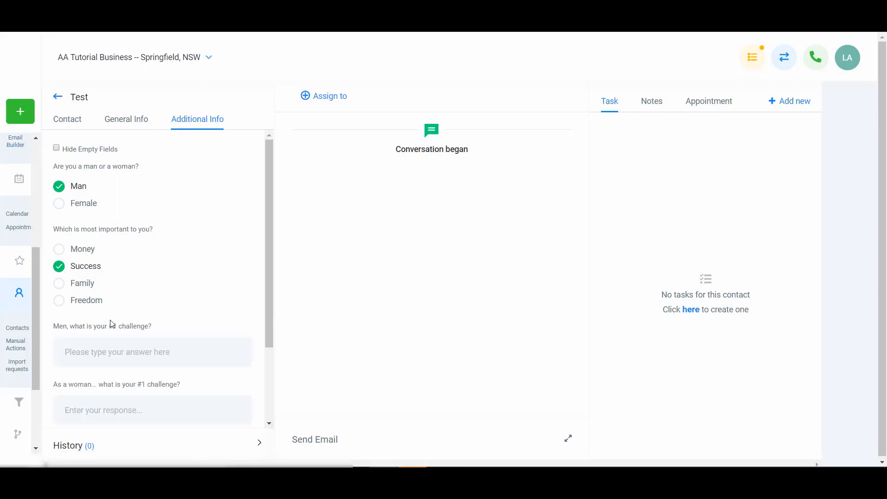
pyautogui.scroll(-1, 115, 333)
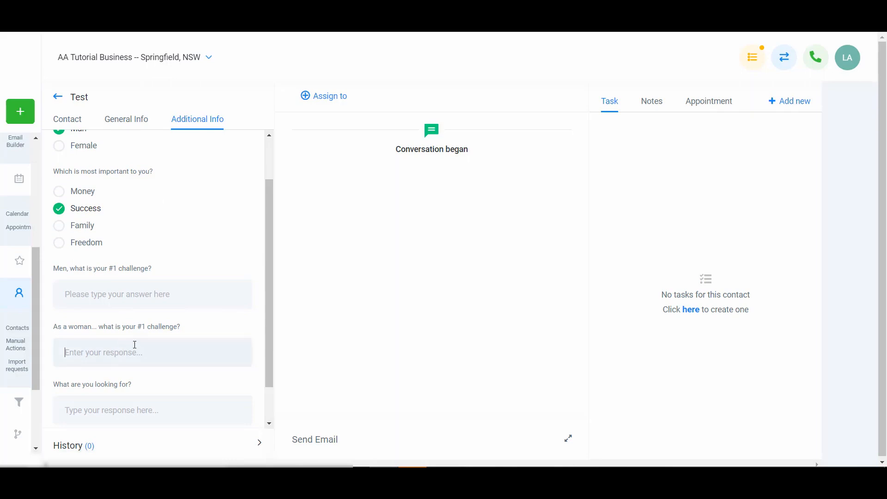
pyautogui.scroll(-1, 143, 345)
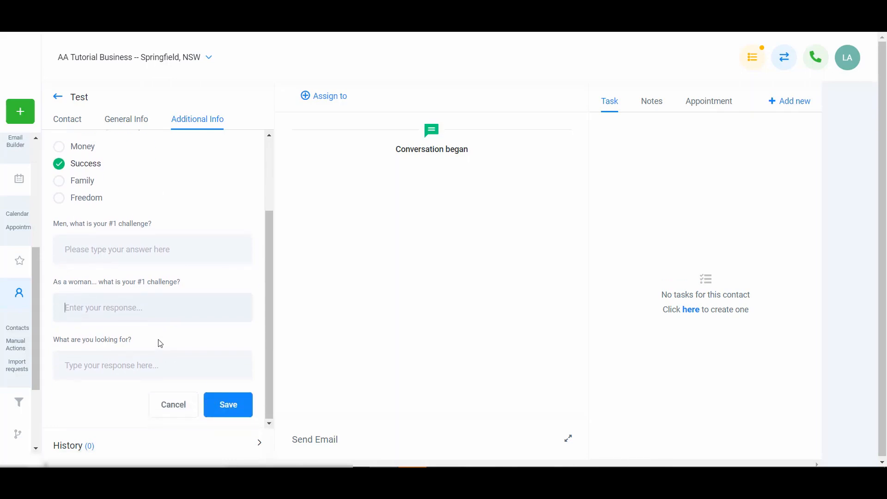
pyautogui.scroll(2, 143, 278)
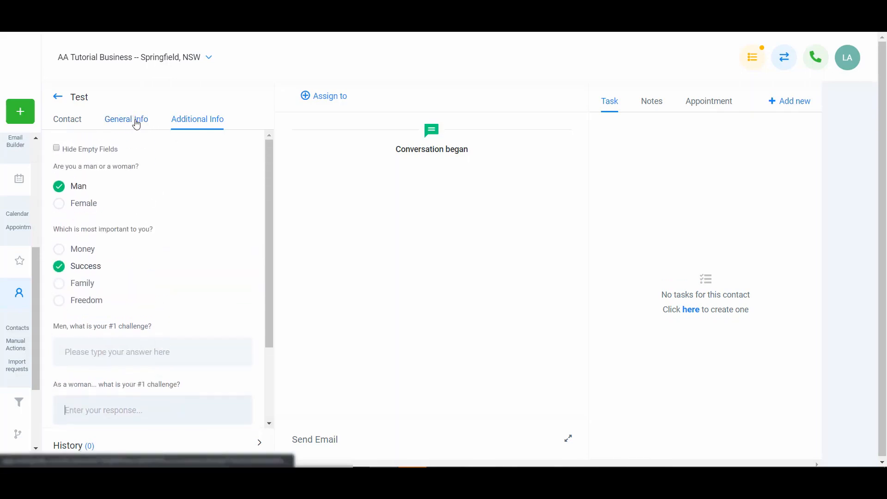